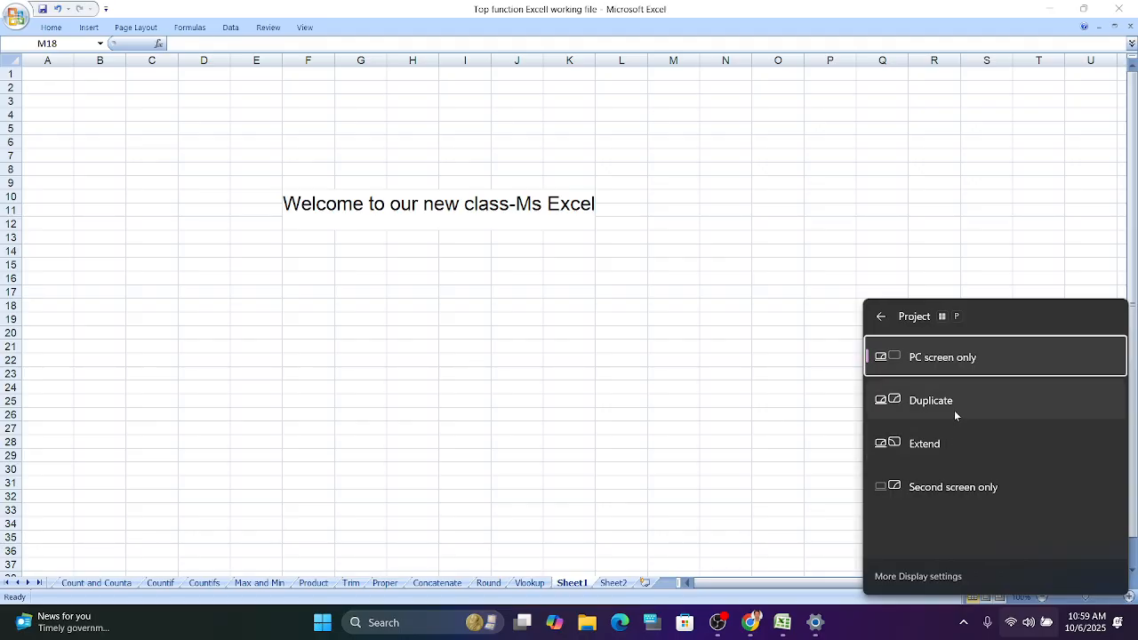
- Switch the screen projection mode to Duplicate
{"action": "left_click", "coordinate": [932, 402]}
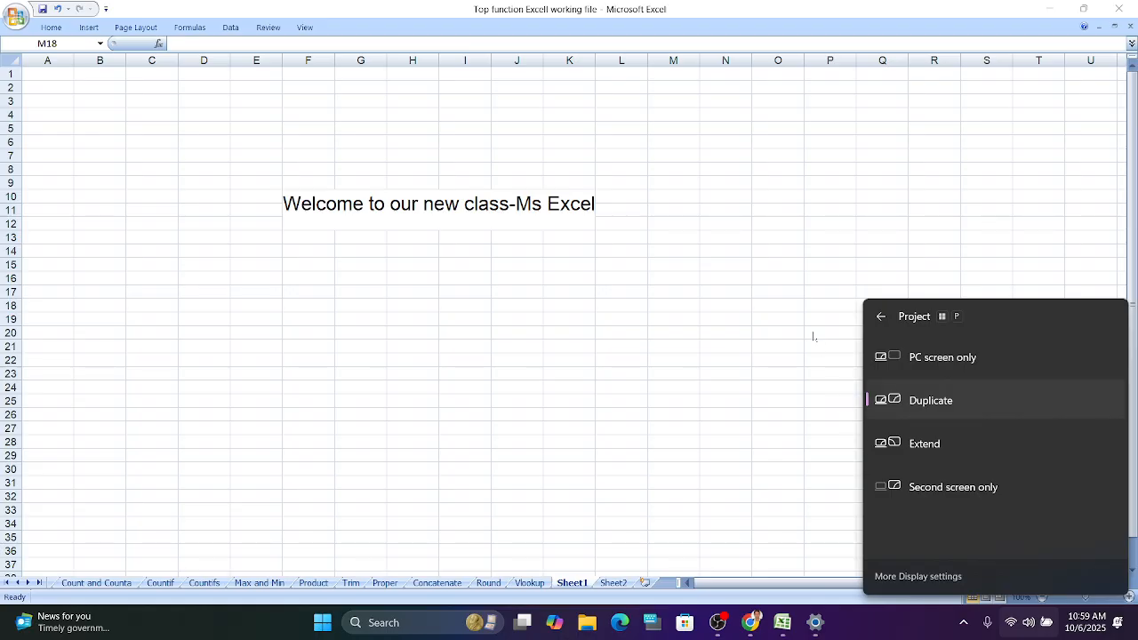
{"action": "left_click", "coordinate": [783, 327]}
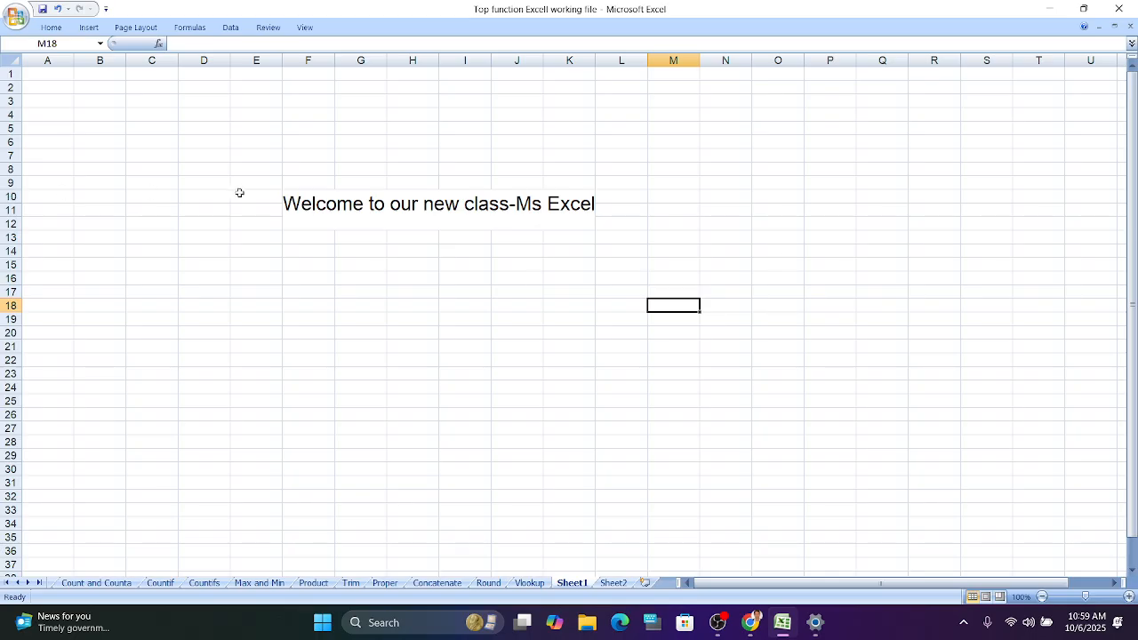
{"action": "left_click", "coordinate": [288, 203]}
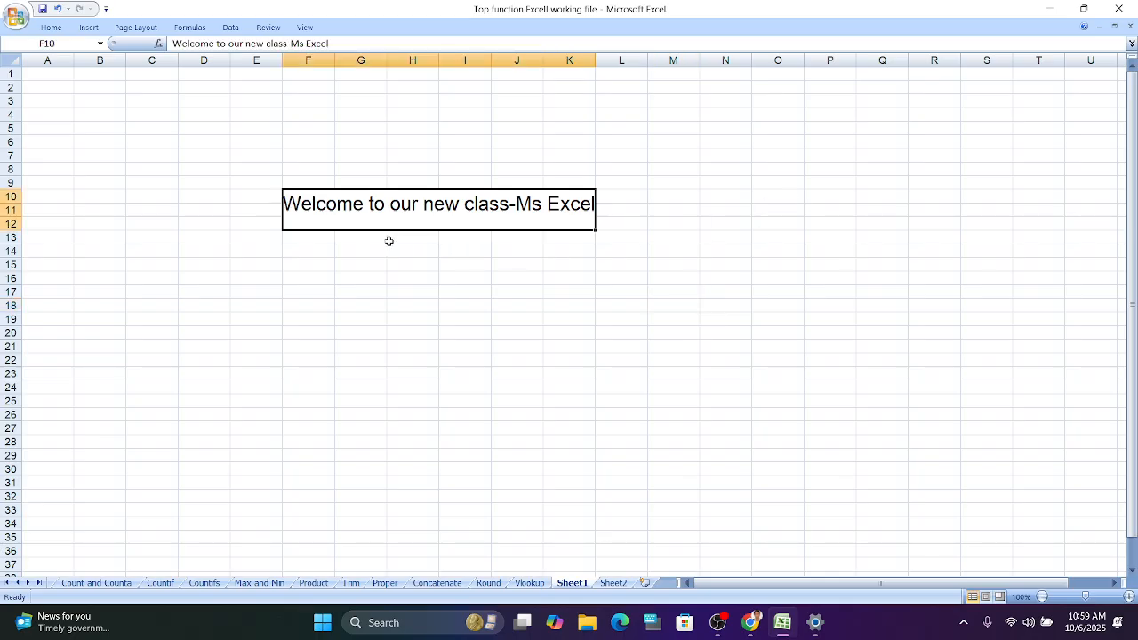
{"action": "scroll", "coordinate": [303, 217], "scroll_direction": "down", "scroll_amount": 4}
{"action": "scroll", "coordinate": [304, 217], "scroll_direction": "up", "scroll_amount": 4}
{"action": "scroll", "coordinate": [304, 217], "scroll_direction": "down", "scroll_amount": 4}
{"action": "scroll", "coordinate": [303, 217], "scroll_direction": "up", "scroll_amount": 4}
- Open the Sum sheet and review the monthly food sales table with its totals
{"action": "left_click", "coordinate": [8, 583]}
{"action": "left_click", "coordinate": [60, 584]}
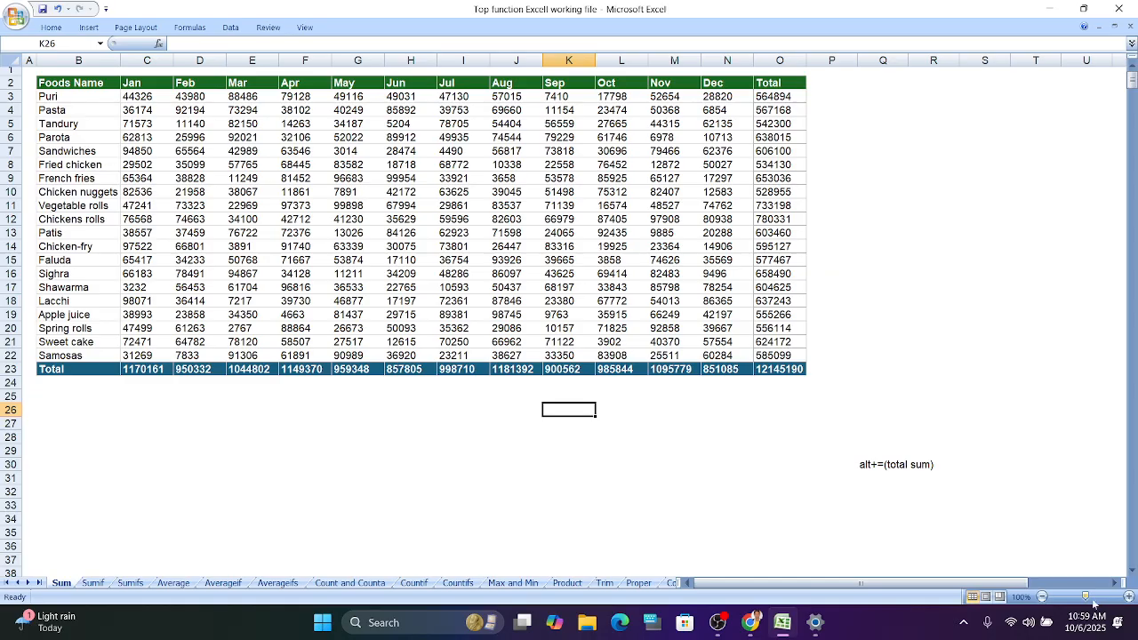
{"action": "left_click", "coordinate": [1127, 597]}
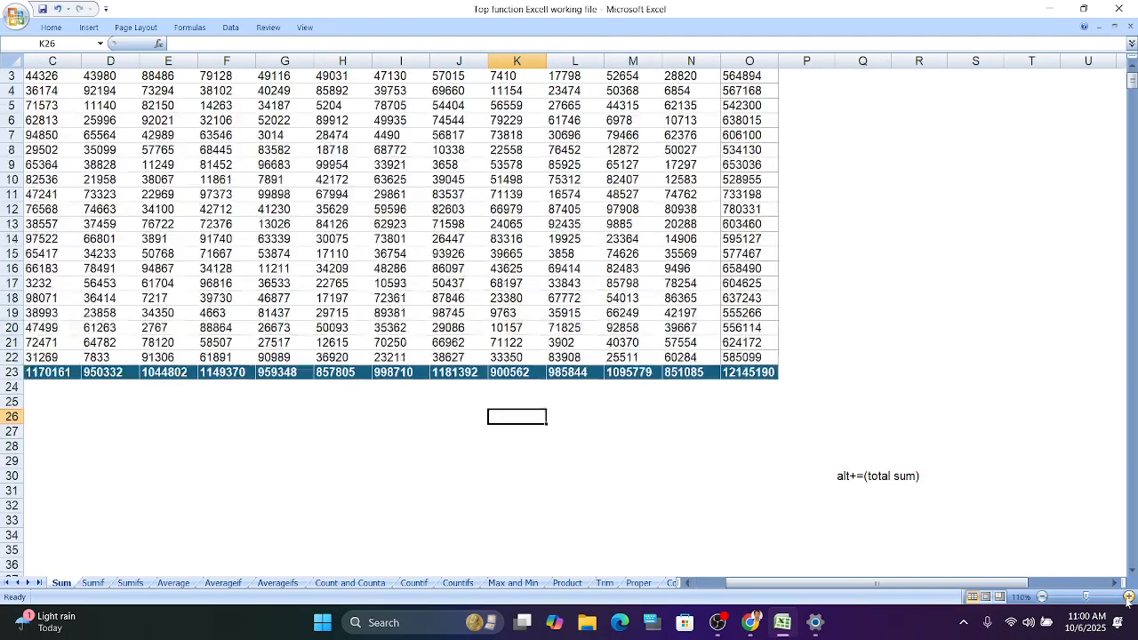
{"action": "left_click", "coordinate": [1127, 596]}
{"action": "left_click", "coordinate": [1127, 597]}
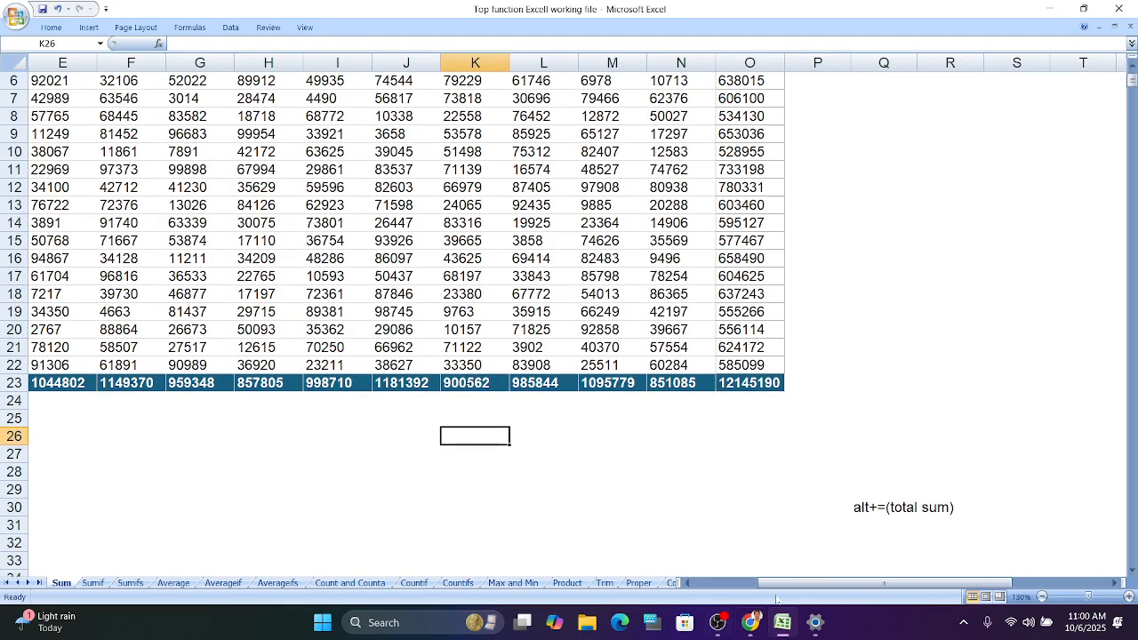
{"action": "left_click_drag", "start_coordinate": [818, 585], "coordinate": [753, 584]}
{"action": "scroll", "coordinate": [807, 405], "scroll_direction": "up", "scroll_amount": 2}
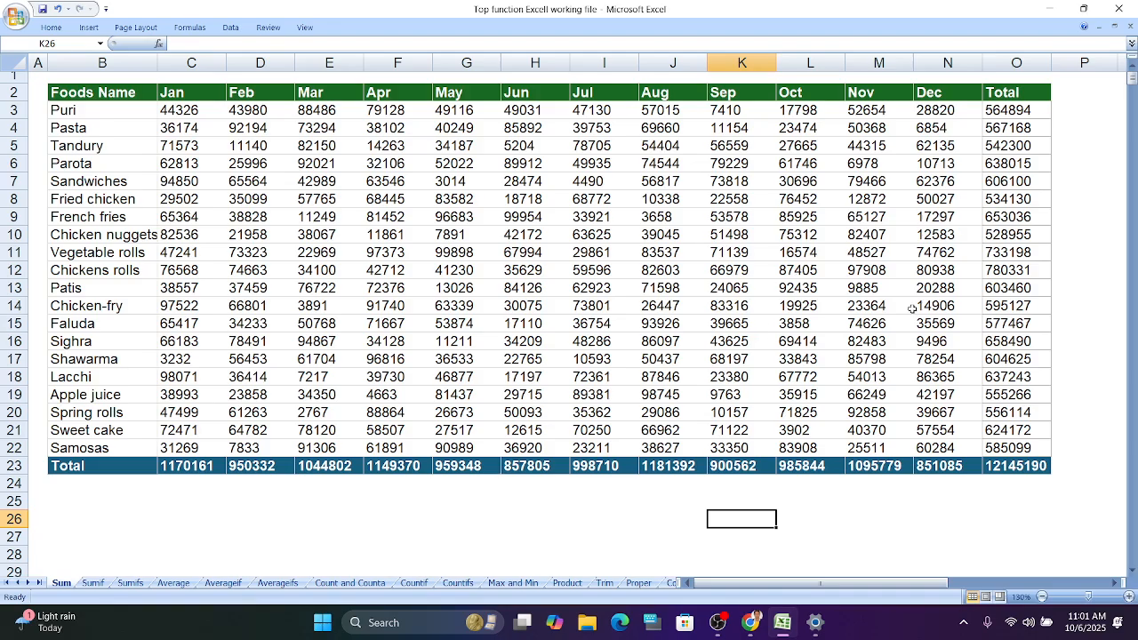
{"action": "left_click", "coordinate": [1129, 256]}
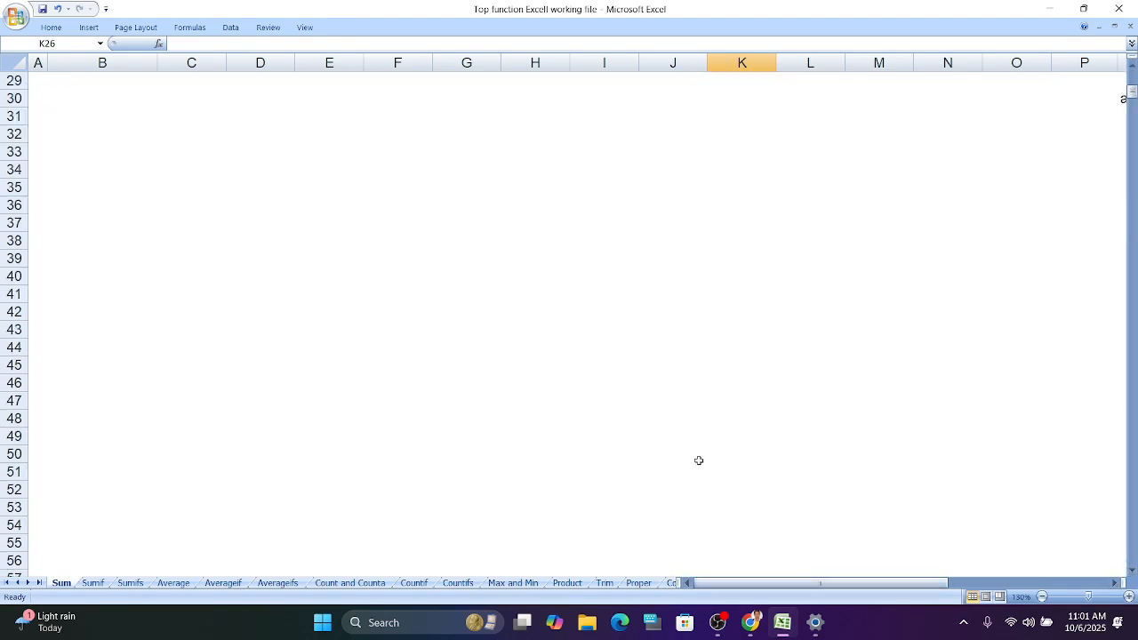
{"action": "scroll", "coordinate": [699, 461], "scroll_direction": "up", "scroll_amount": 6}
{"action": "scroll", "coordinate": [699, 461], "scroll_direction": "down", "scroll_amount": 1, "text": "ctrl"}
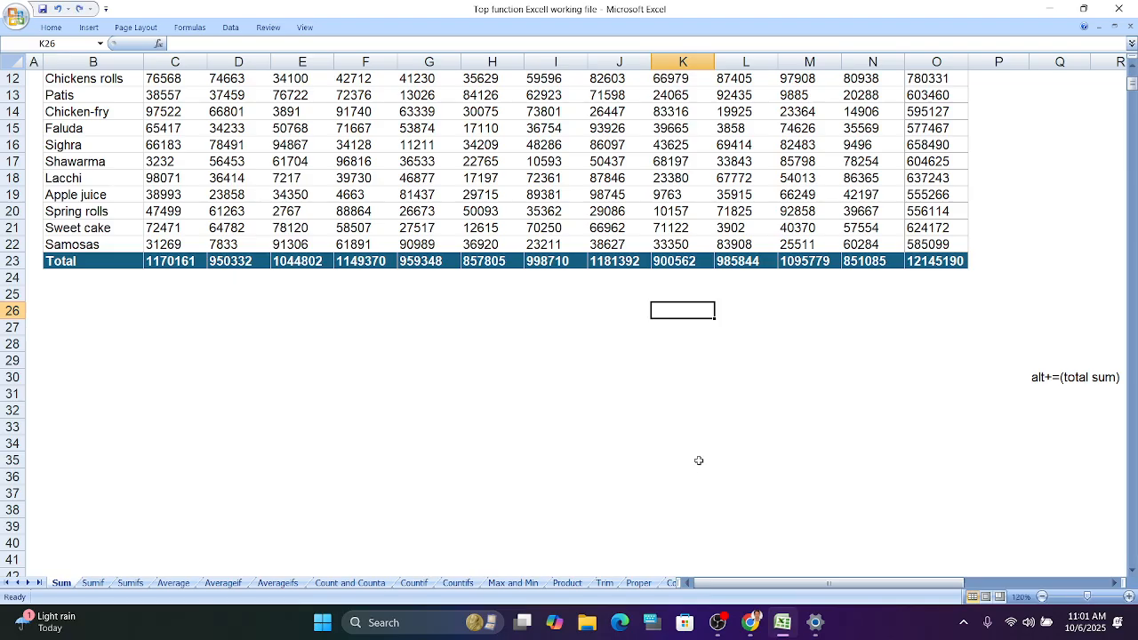
{"action": "scroll", "coordinate": [699, 461], "scroll_direction": "up", "scroll_amount": 3}
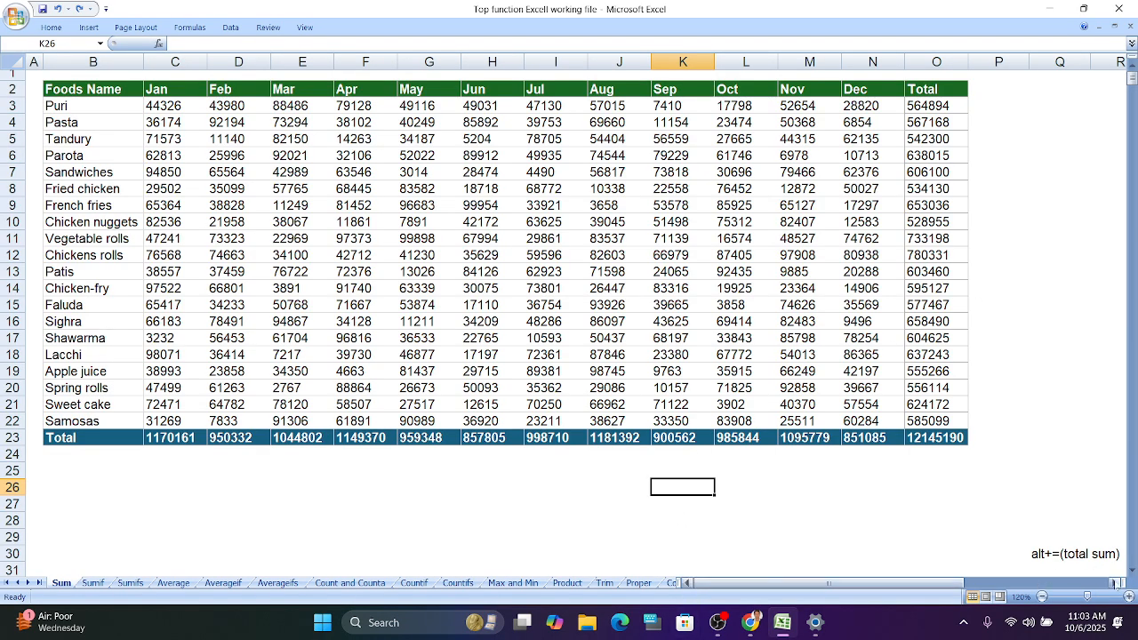
- On Sheet1, enter jan in cell C3
{"action": "left_click", "coordinate": [1115, 584]}
{"action": "left_click", "coordinate": [1115, 584]}
{"action": "left_click", "coordinate": [1115, 583]}
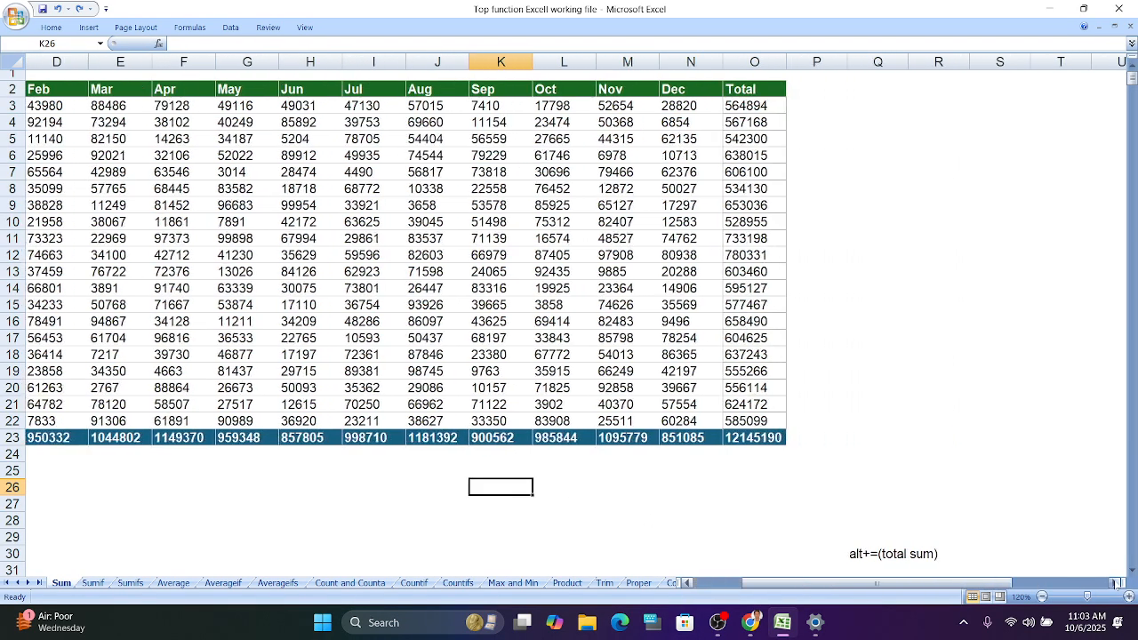
{"action": "left_click", "coordinate": [671, 585]}
{"action": "left_click", "coordinate": [671, 584]}
{"action": "left_click", "coordinate": [669, 584]}
{"action": "left_click", "coordinate": [667, 584]}
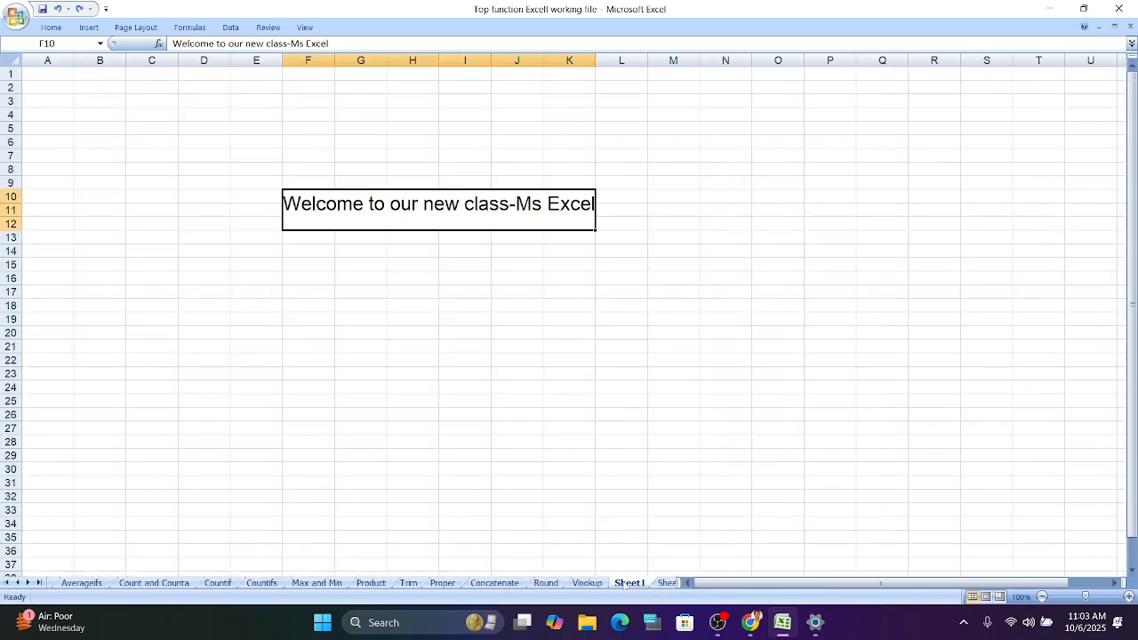
{"action": "left_click", "coordinate": [124, 89]}
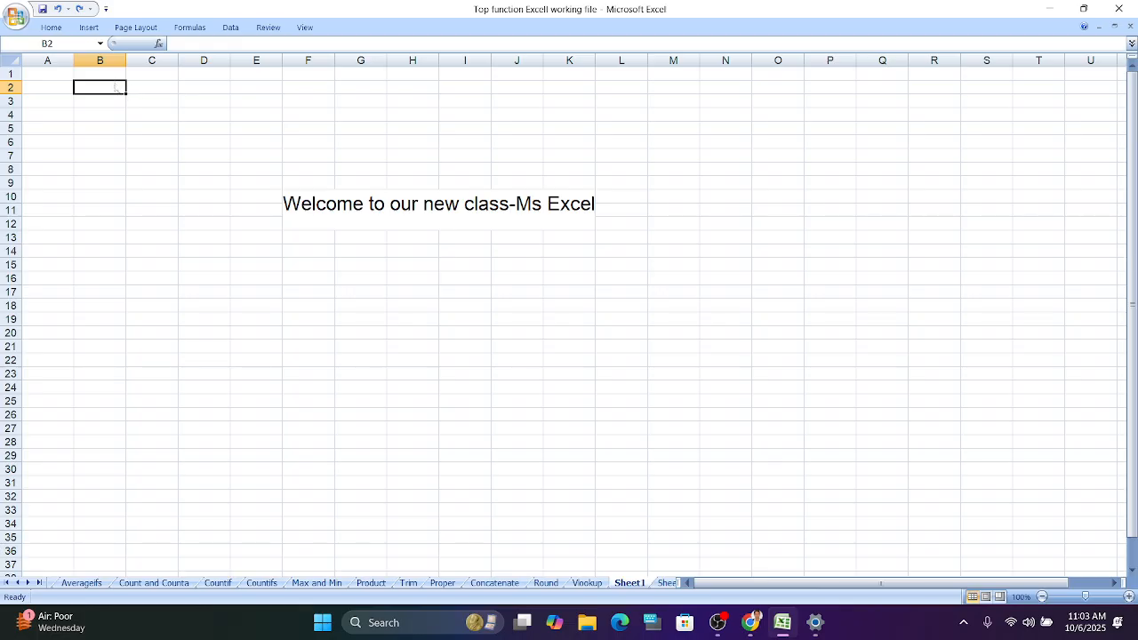
{"action": "left_click", "coordinate": [113, 79]}
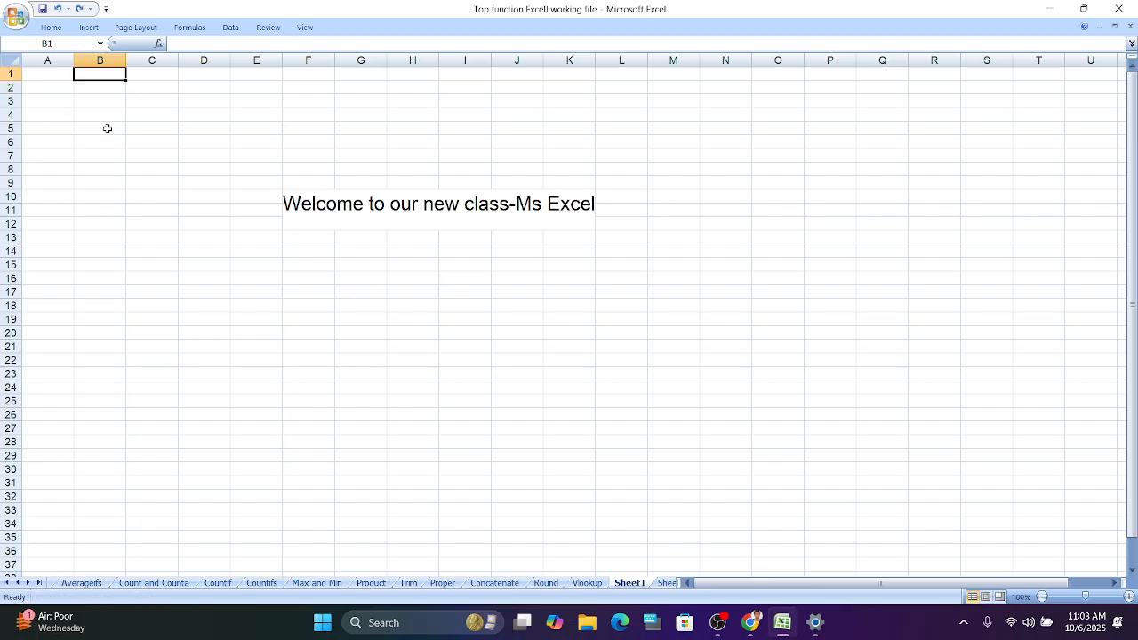
{"action": "left_click", "coordinate": [154, 103]}
{"action": "type", "text": "jan"}
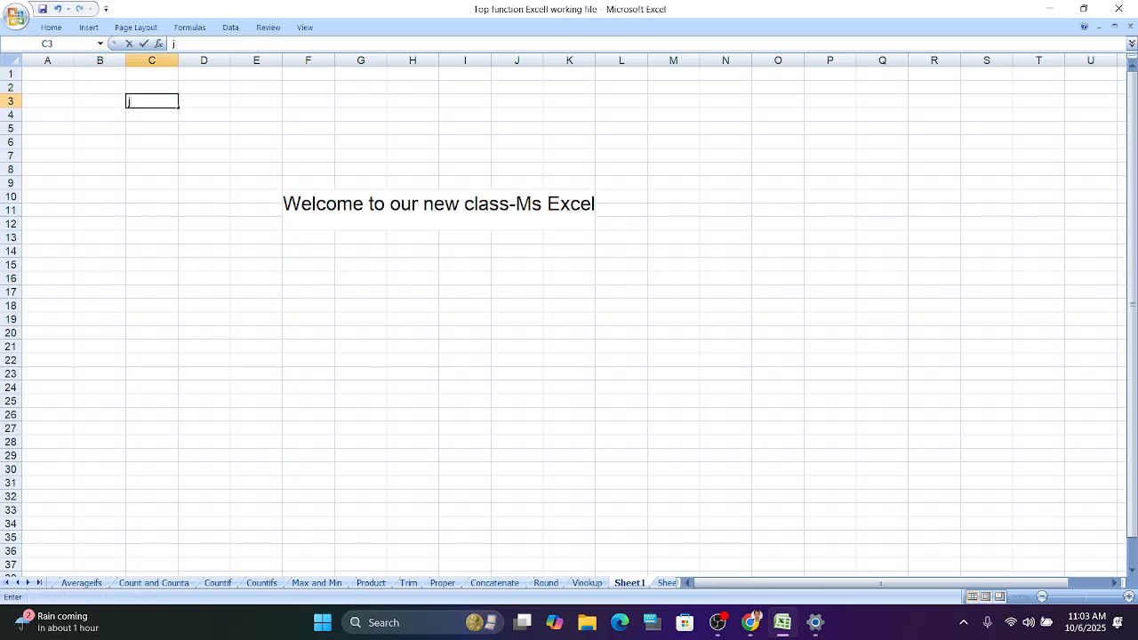
{"action": "key", "text": "BackSpace"}
{"action": "key", "text": "BackSpace"}
{"action": "key", "text": "BackSpace"}
{"action": "type", "text": "jan"}
- Enter feb in cell D3
{"action": "left_click", "coordinate": [218, 98]}
{"action": "type", "text": "f"}
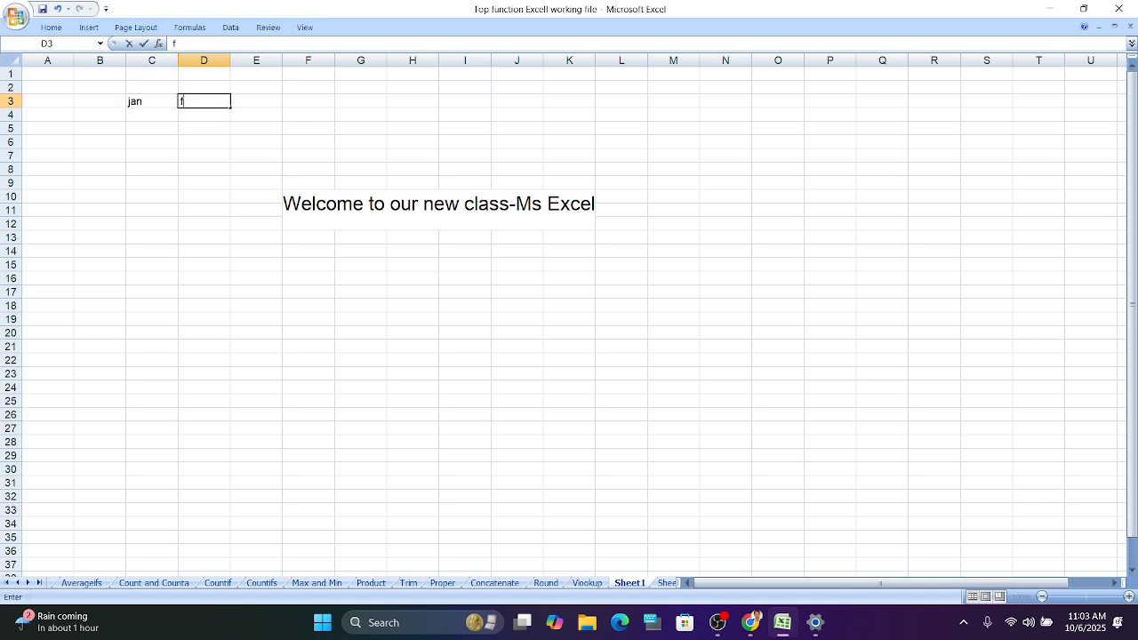
{"action": "type", "text": "eb"}
{"action": "left_click", "coordinate": [176, 101]}
{"action": "left_click_drag", "start_coordinate": [178, 100], "coordinate": [593, 104]}
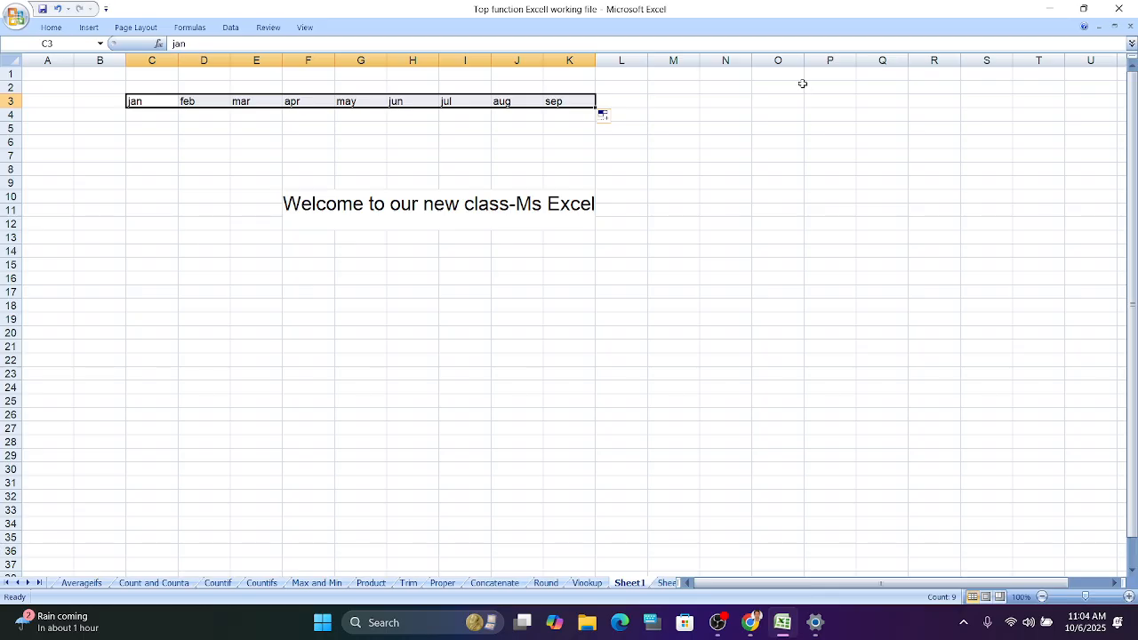
{"action": "key", "text": "ctrl+z"}
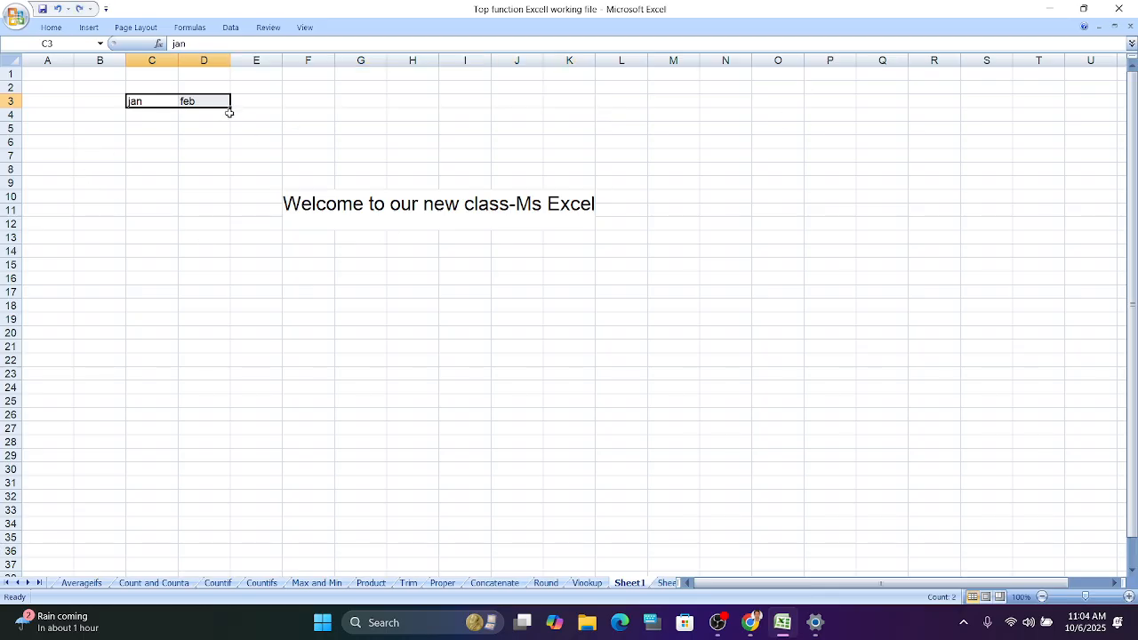
- Autofill the month names across row 3 from jan to oct
{"action": "left_click", "coordinate": [1129, 597]}
{"action": "left_click", "coordinate": [1130, 596]}
{"action": "left_click", "coordinate": [1129, 597]}
{"action": "left_click", "coordinate": [1130, 597]}
{"action": "left_click", "coordinate": [1129, 597]}
{"action": "left_click", "coordinate": [1130, 597]}
{"action": "left_click", "coordinate": [1129, 597]}
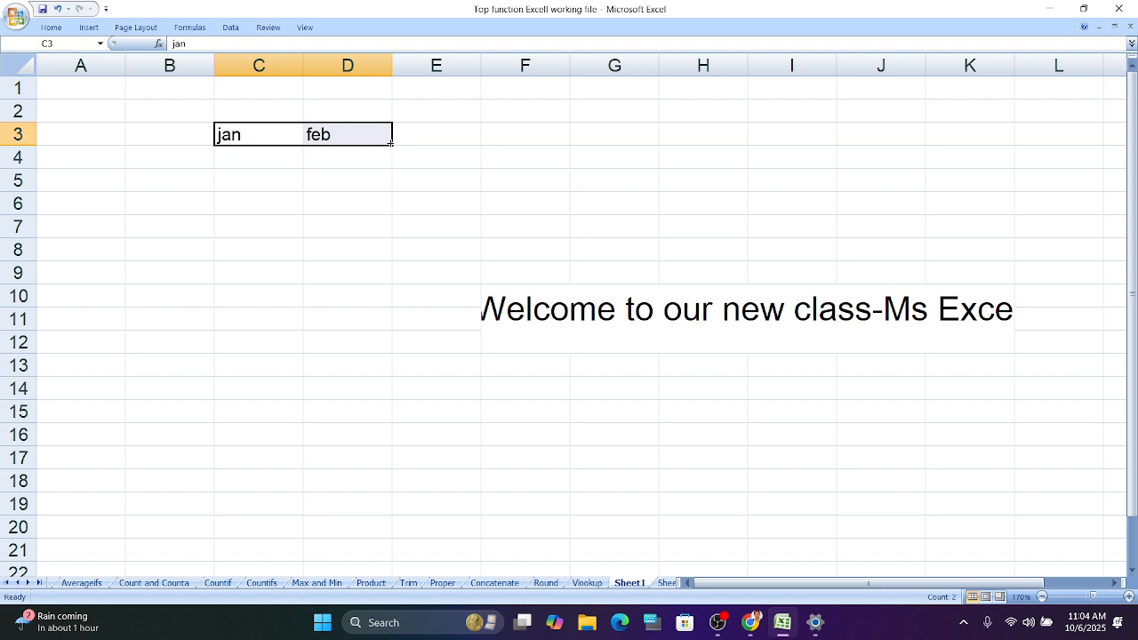
{"action": "left_click_drag", "start_coordinate": [390, 142], "coordinate": [1096, 144]}
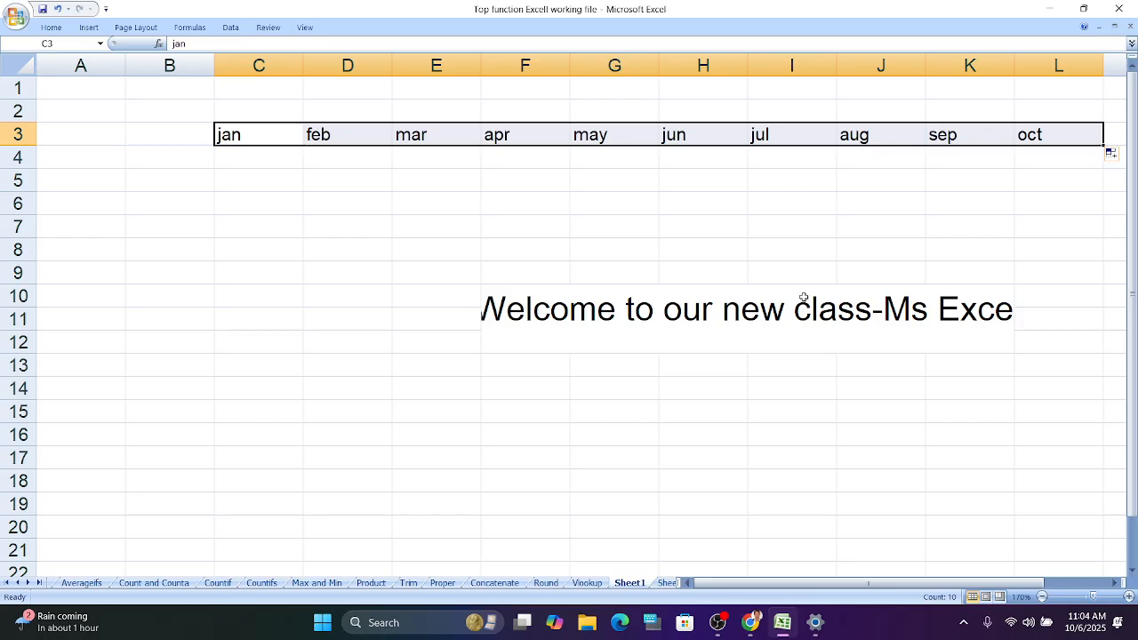
- Enter 2000 in cell C4 and 2200 in cell C5
{"action": "left_click", "coordinate": [264, 156]}
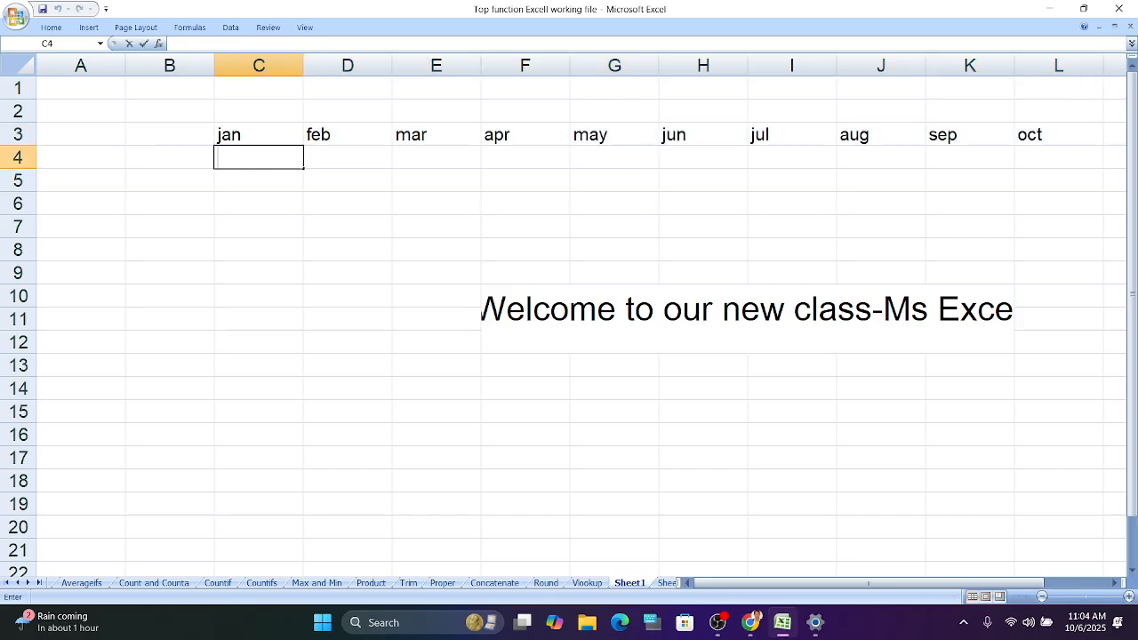
{"action": "type", "text": "2000"}
{"action": "left_click", "coordinate": [256, 182]}
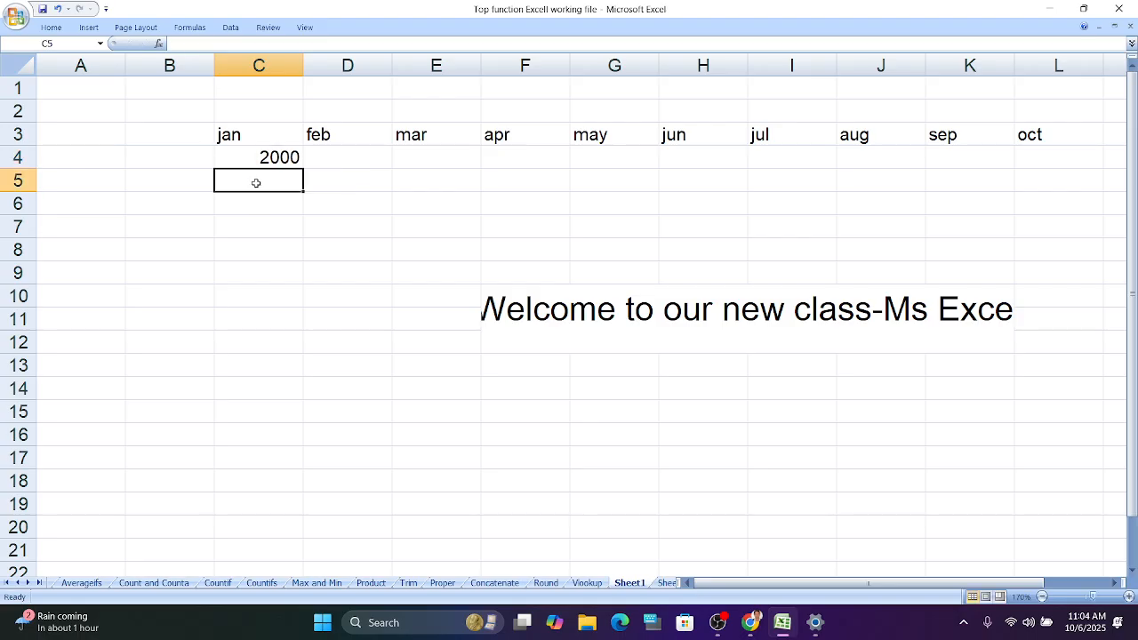
{"action": "type", "text": "2200"}
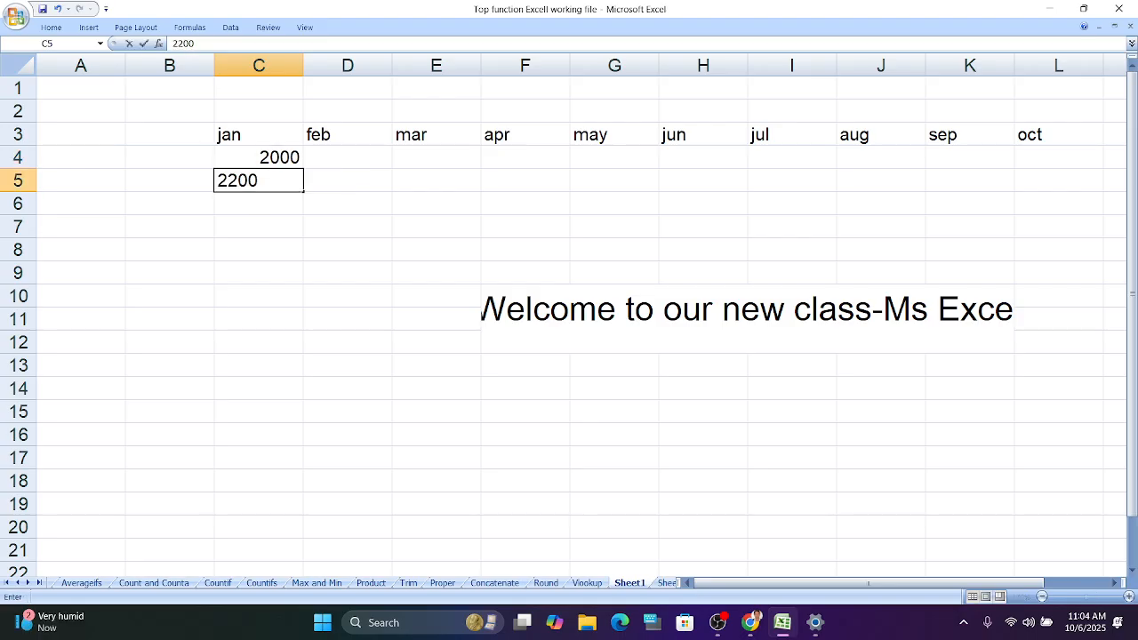
- Enter 2400 in cell D4
{"action": "left_click", "coordinate": [362, 153]}
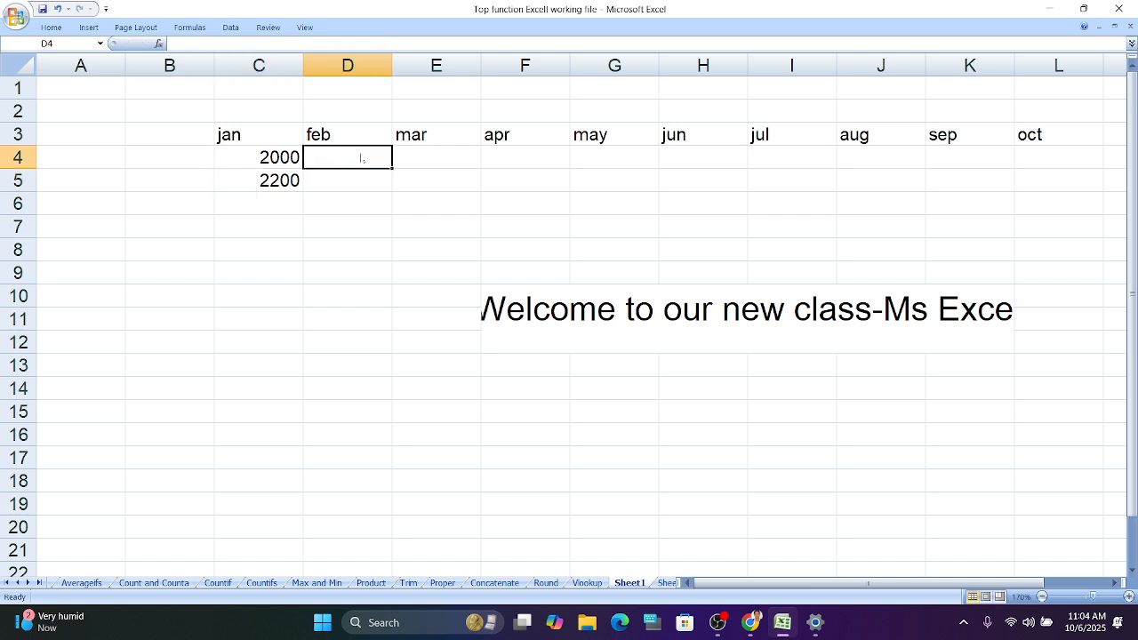
{"action": "type", "text": "24"}
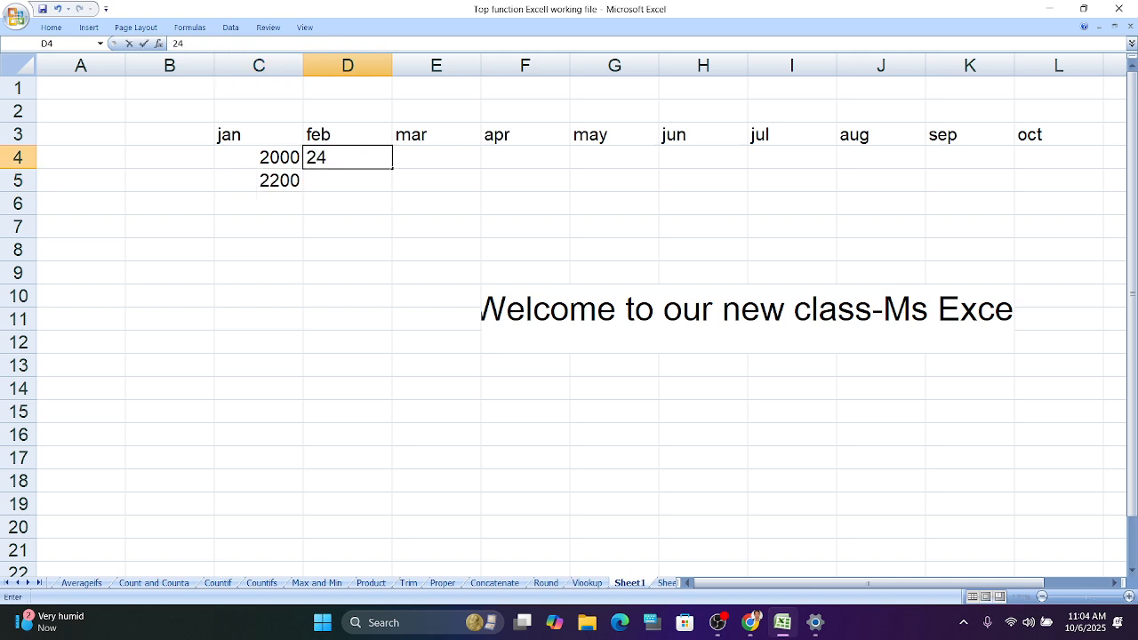
{"action": "type", "text": "00"}
{"action": "left_click", "coordinate": [380, 219]}
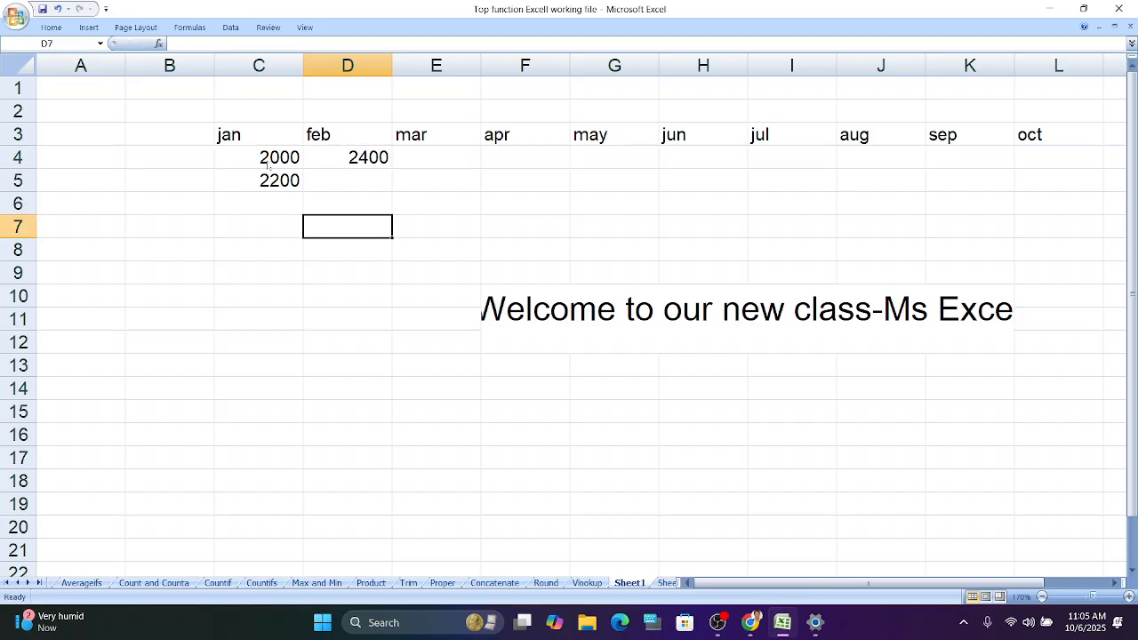
- Autofill the number series across row 4 to column K and down column C to row 17
{"action": "left_click_drag", "start_coordinate": [267, 160], "coordinate": [364, 165]}
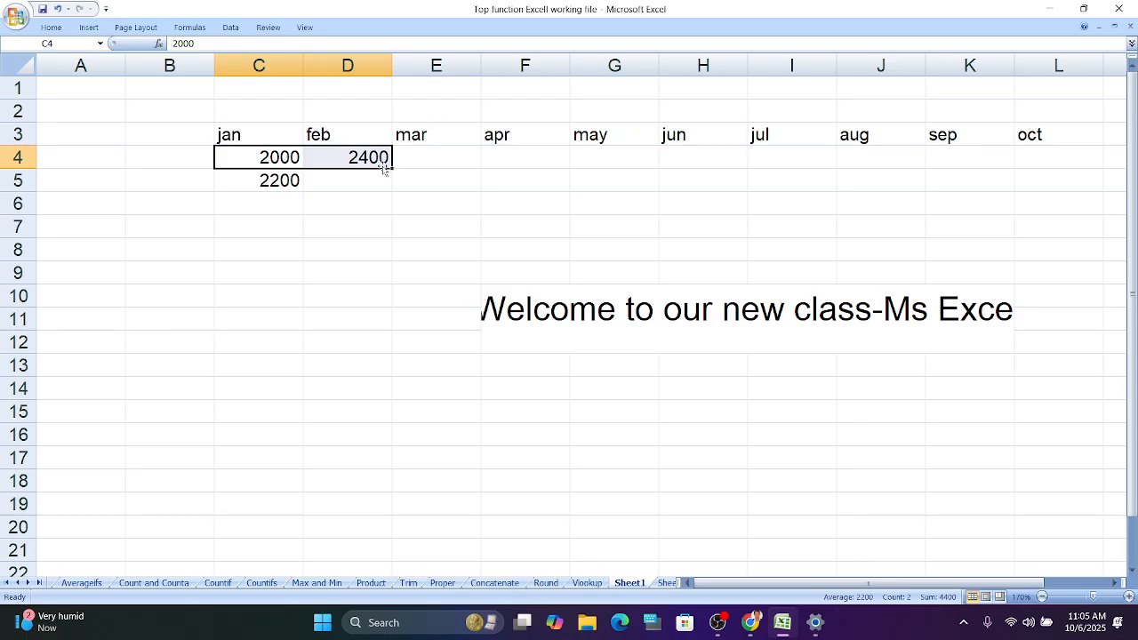
{"action": "left_click_drag", "start_coordinate": [391, 168], "coordinate": [1057, 153]}
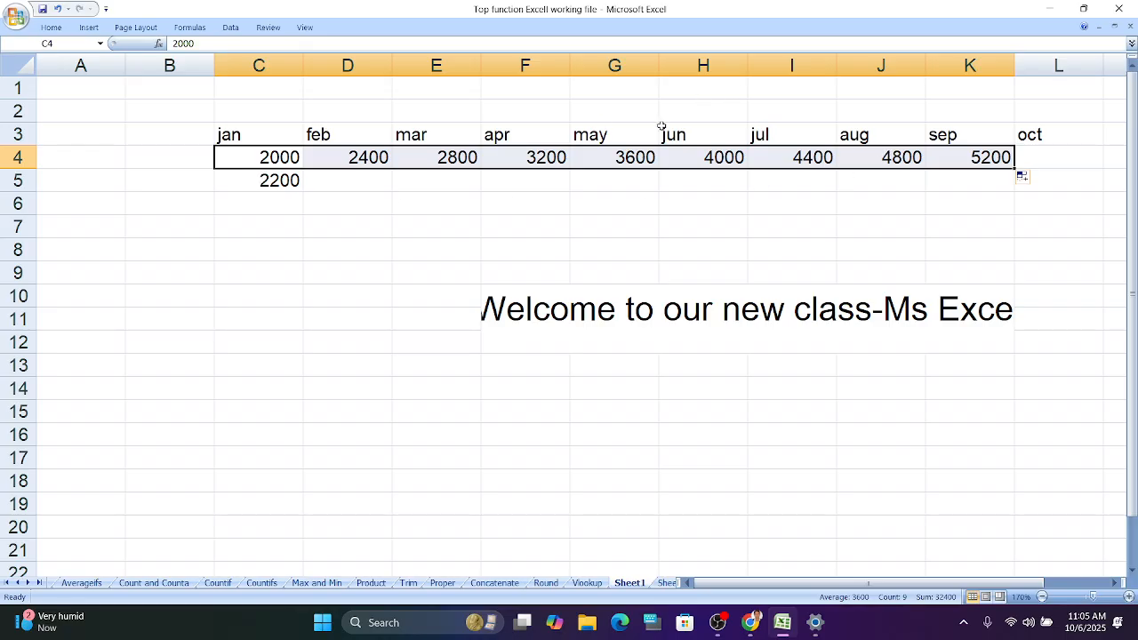
{"action": "left_click", "coordinate": [331, 214]}
{"action": "left_click_drag", "start_coordinate": [283, 160], "coordinate": [312, 464]}
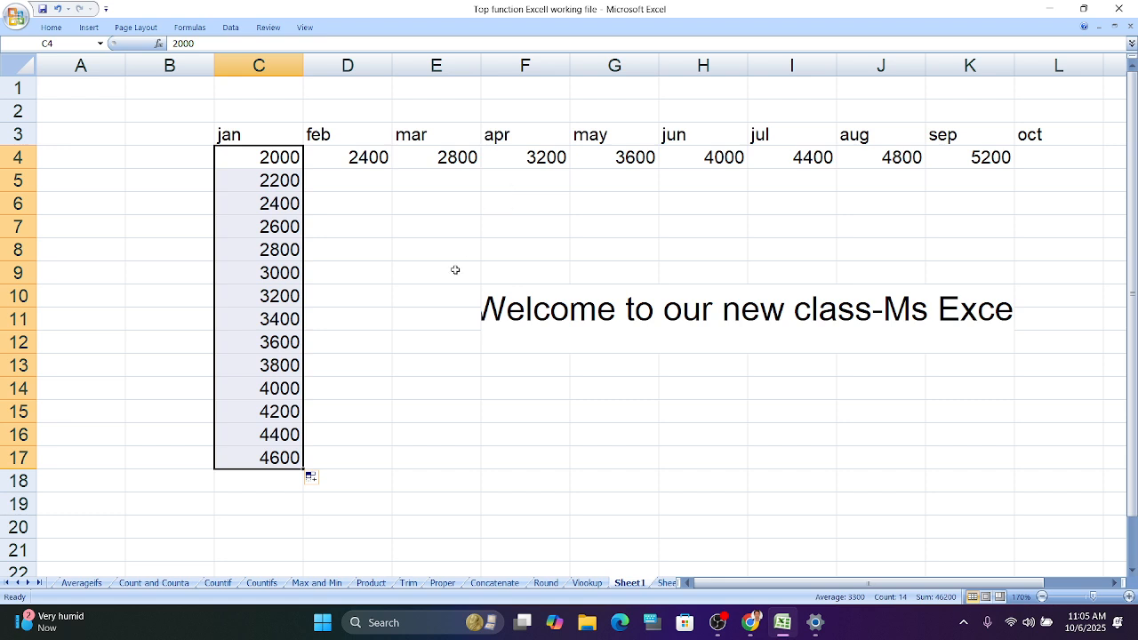
- Switch back to the Sum sheet and select a cell beside the sales table
{"action": "left_click", "coordinate": [39, 583]}
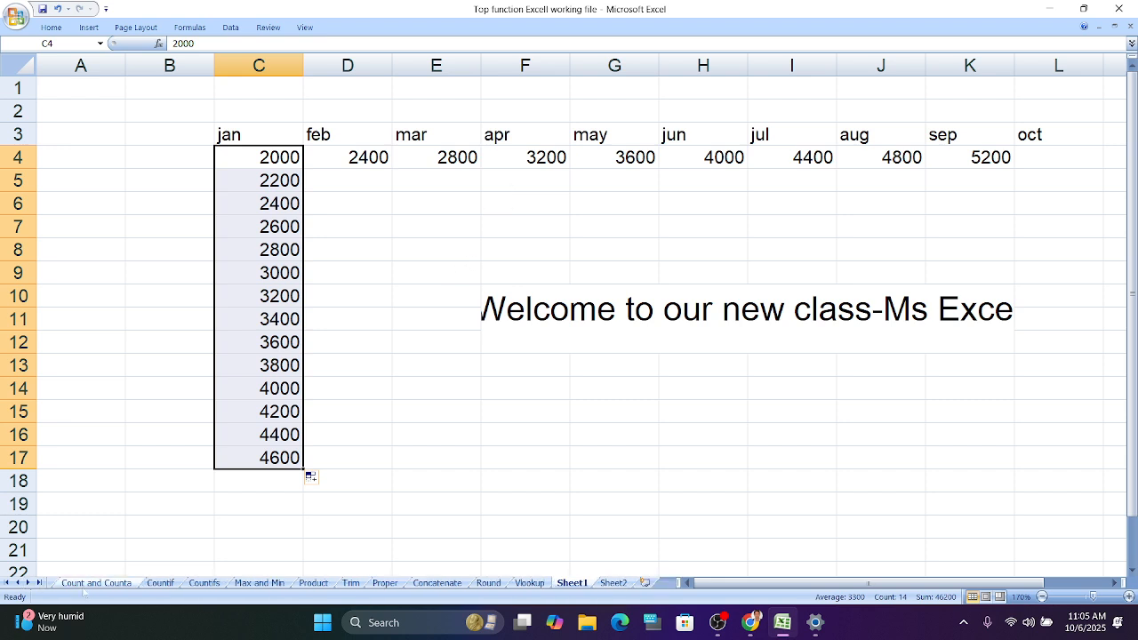
{"action": "left_click", "coordinate": [89, 584]}
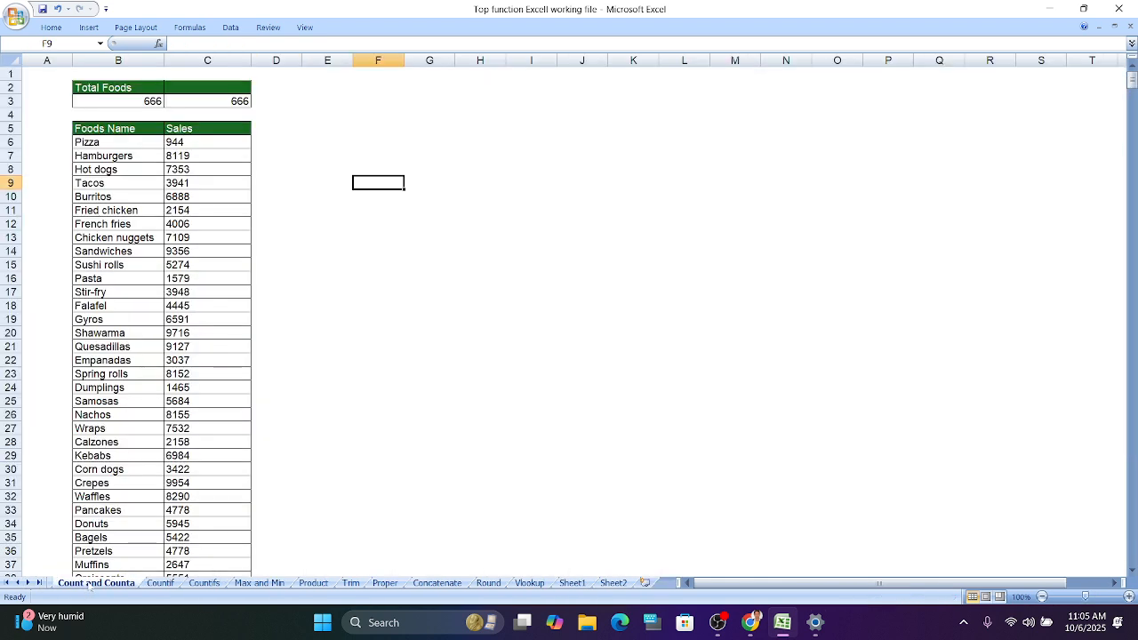
{"action": "left_click", "coordinate": [18, 582]}
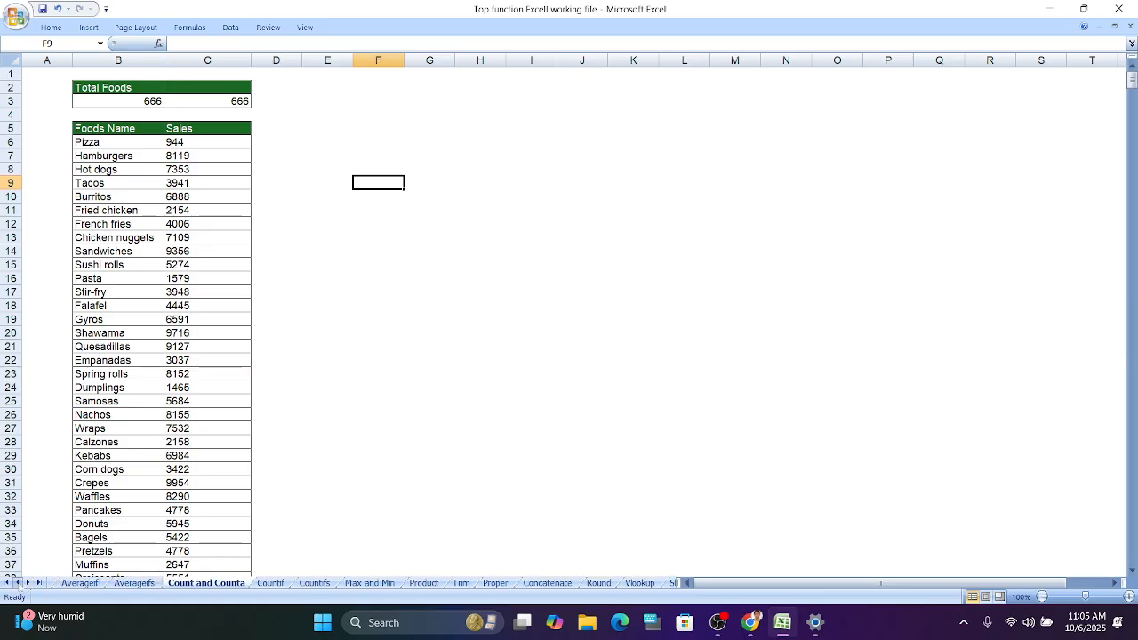
{"action": "left_click", "coordinate": [60, 583]}
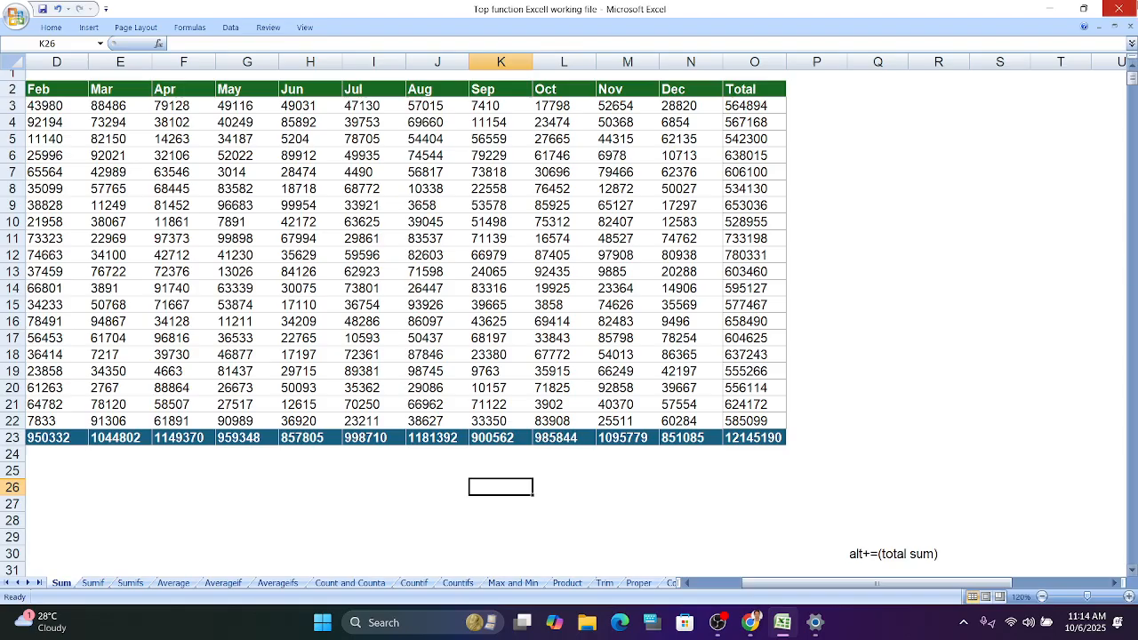
{"action": "left_click", "coordinate": [878, 416]}
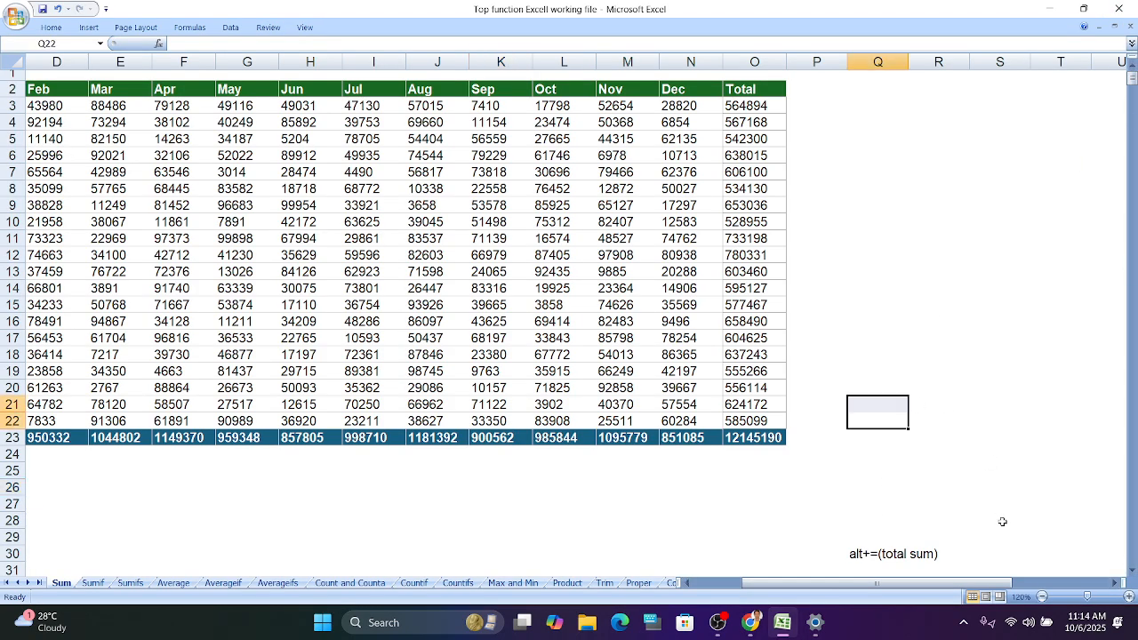
- Clear the totals in the Total column, cells O3 to O22
{"action": "left_click", "coordinate": [1129, 596]}
{"action": "left_click", "coordinate": [1129, 597]}
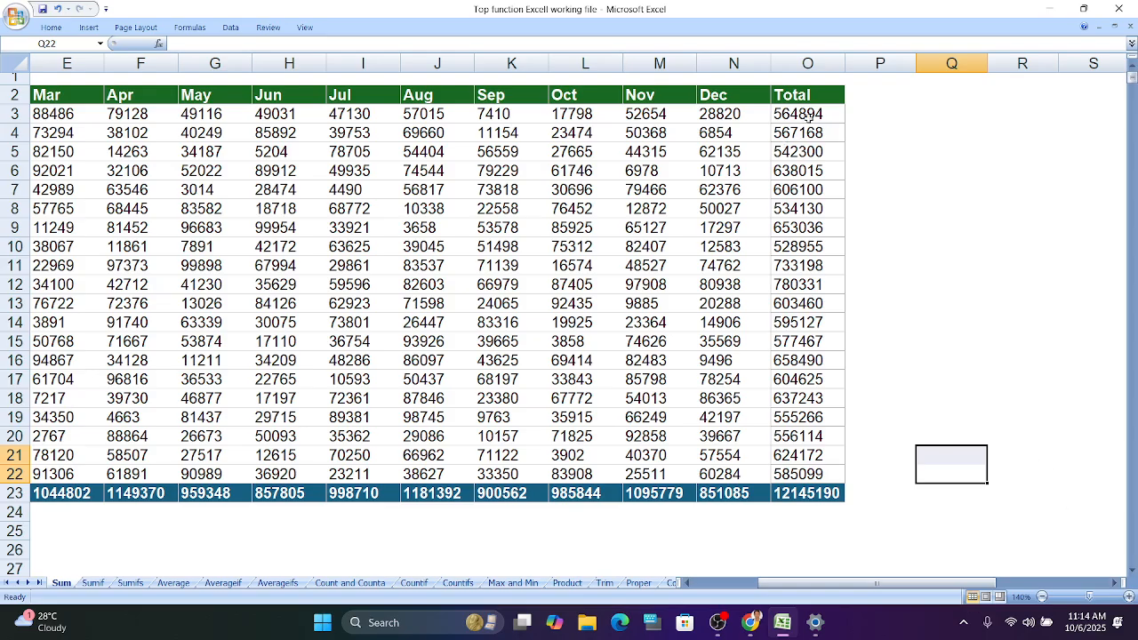
{"action": "left_click_drag", "start_coordinate": [794, 119], "coordinate": [798, 303]}
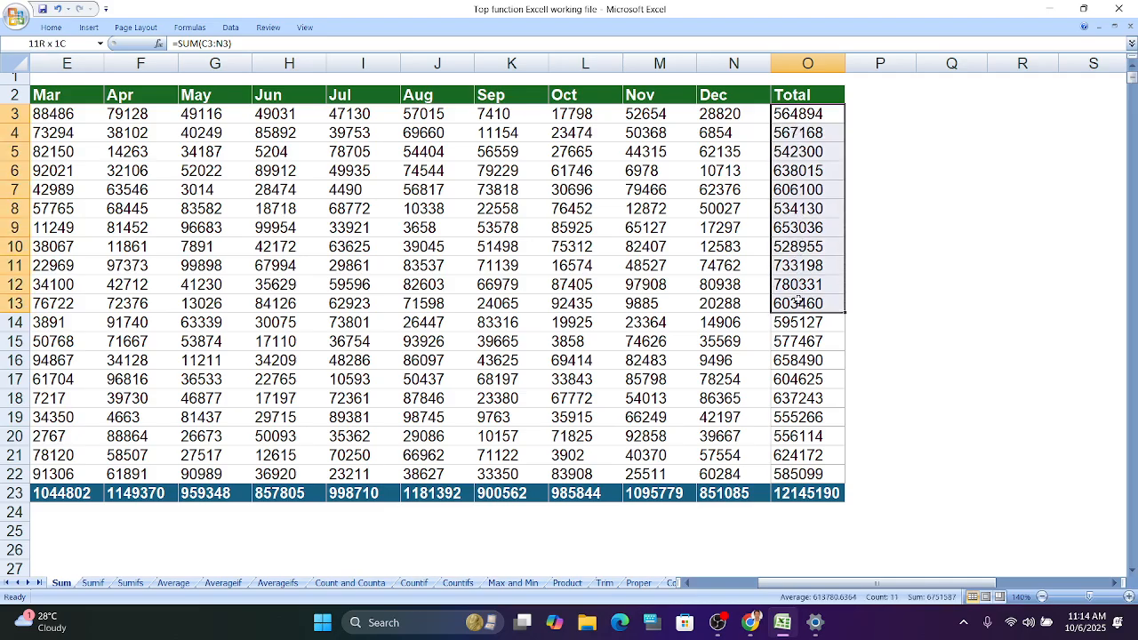
{"action": "left_click", "coordinate": [909, 190]}
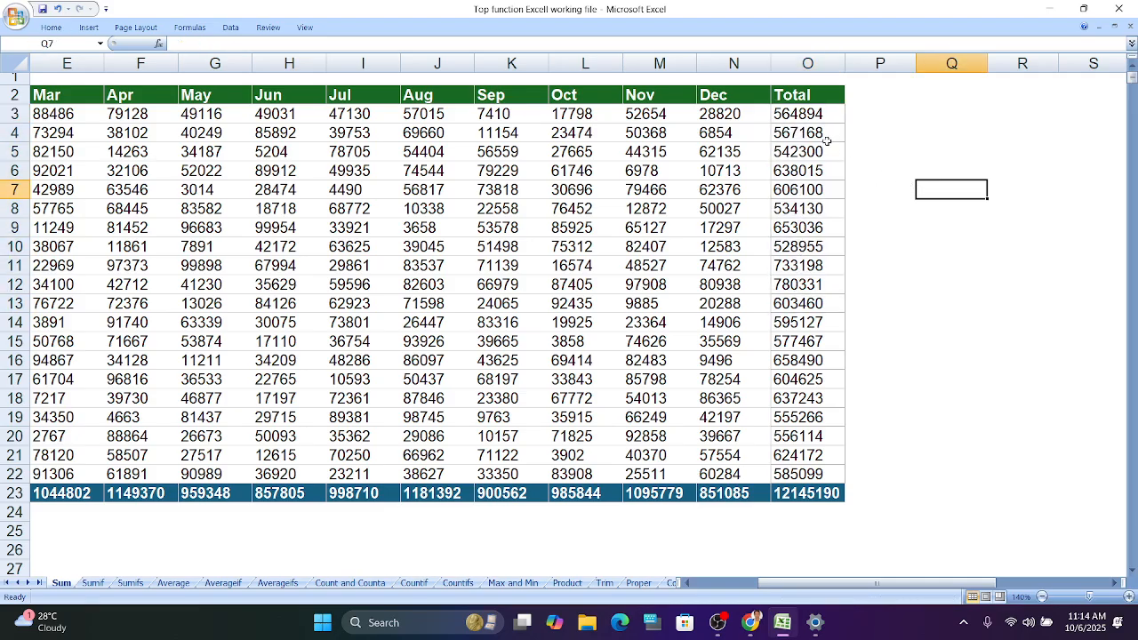
{"action": "left_click_drag", "start_coordinate": [814, 115], "coordinate": [816, 474]}
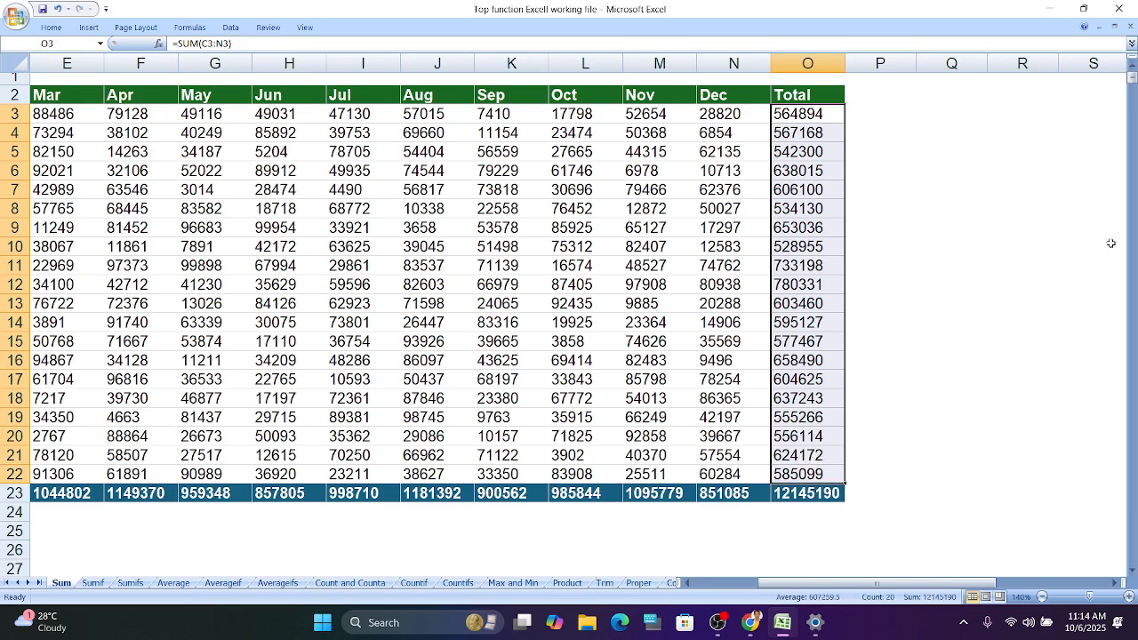
{"action": "key", "text": "Delete"}
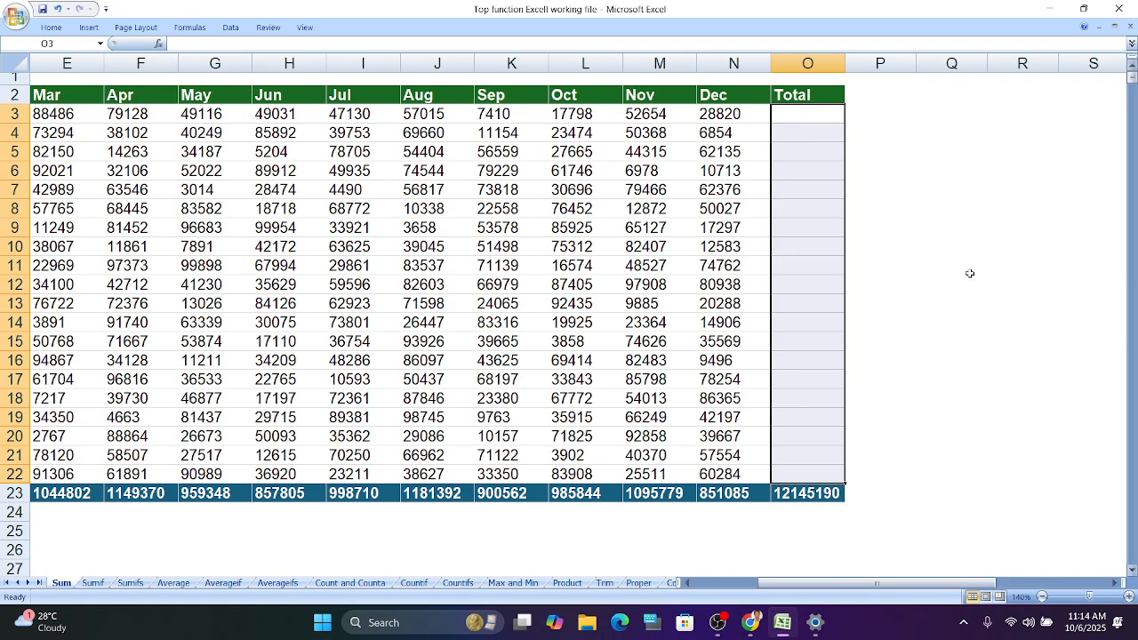
- Undo and redo the clearing of the Total column
{"action": "left_click_drag", "start_coordinate": [846, 587], "coordinate": [774, 588]}
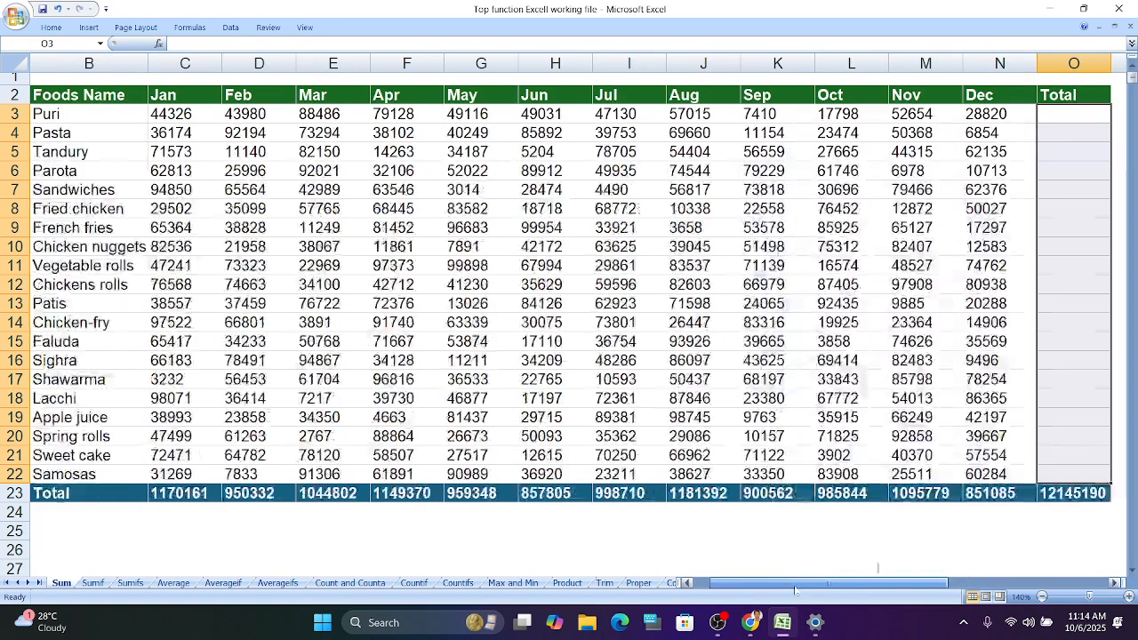
{"action": "left_click_drag", "start_coordinate": [162, 498], "coordinate": [1025, 506]}
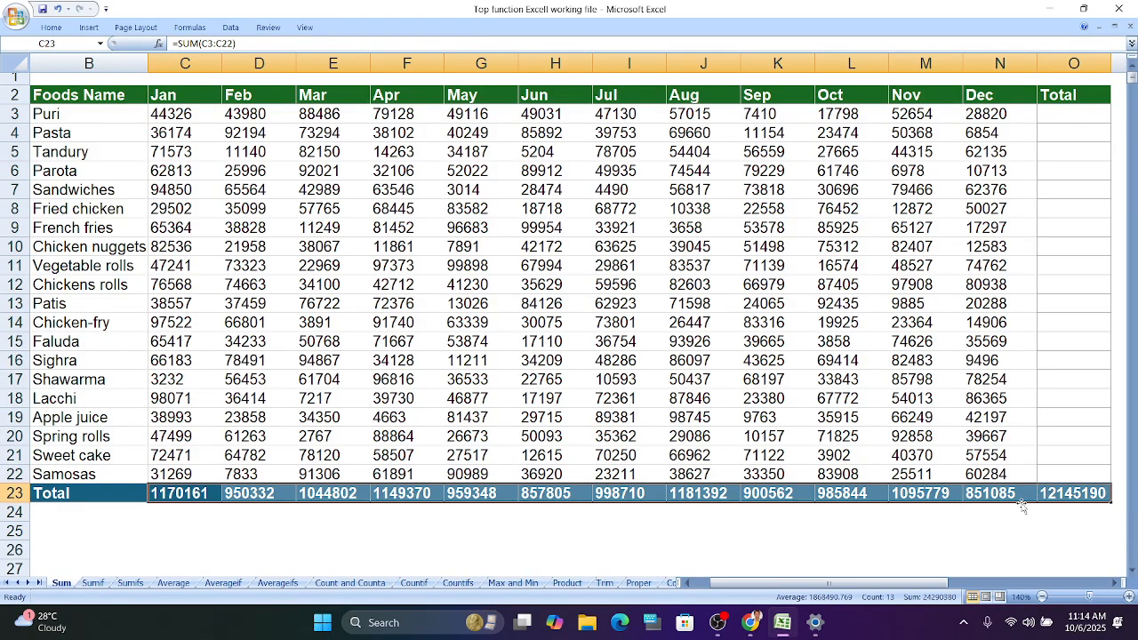
{"action": "key", "text": "Home"}
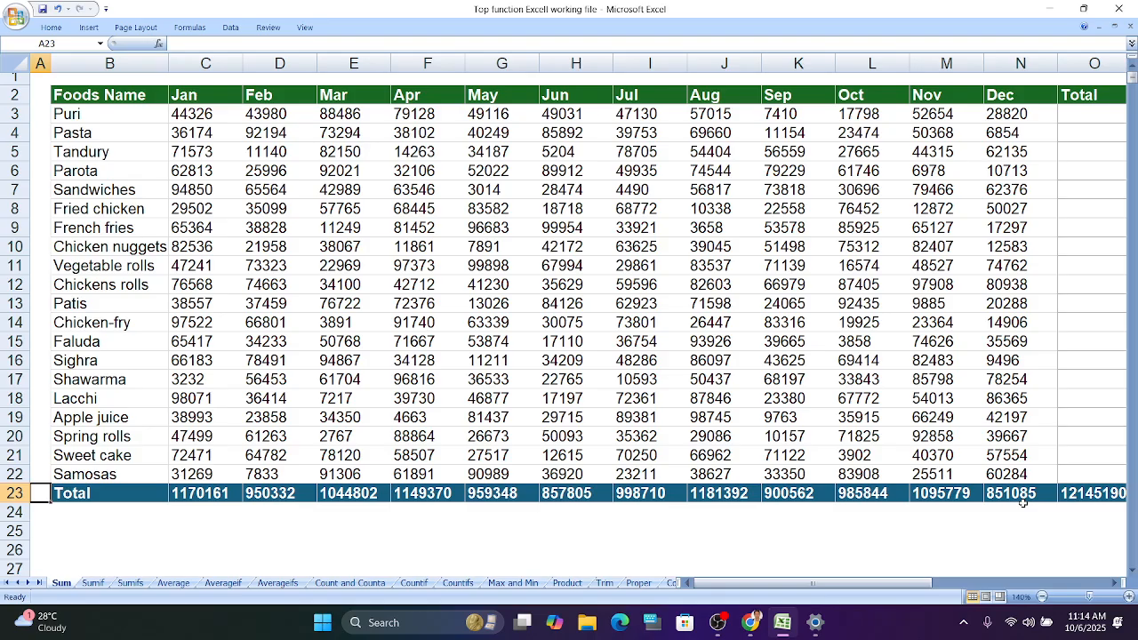
{"action": "left_click", "coordinate": [994, 537]}
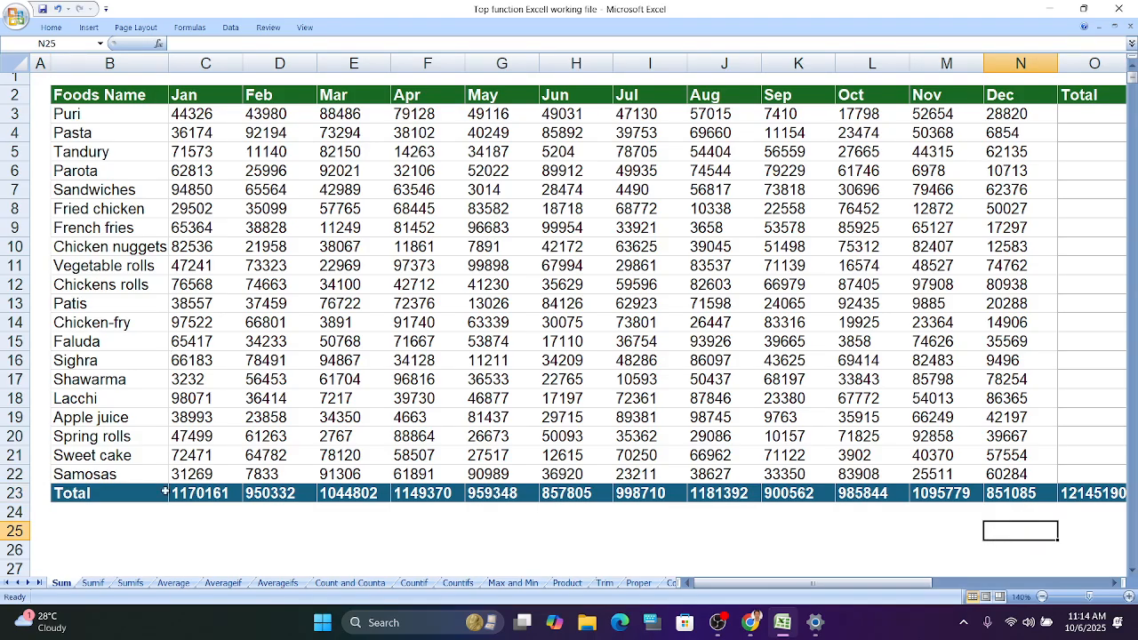
{"action": "key", "text": "ctrl+z"}
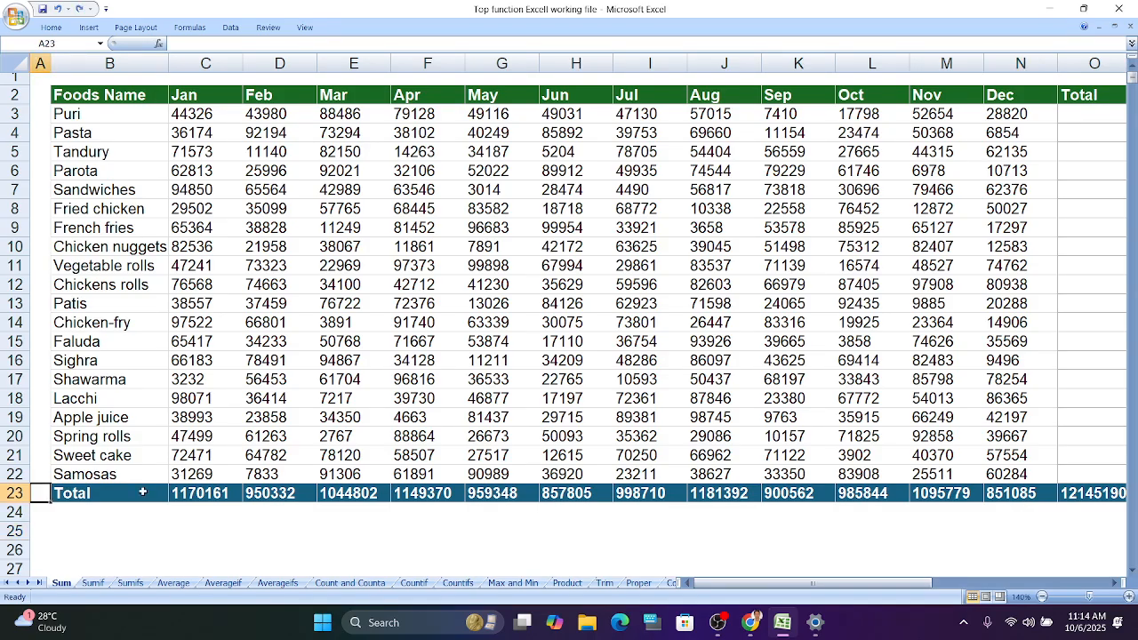
{"action": "key", "text": "ctrl+y"}
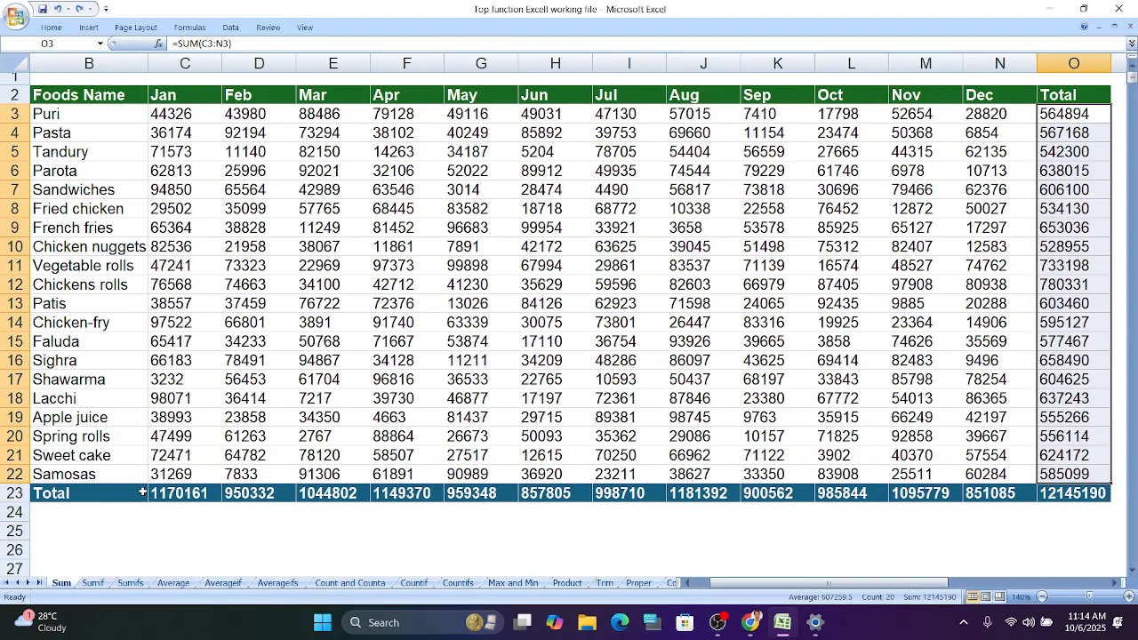
{"action": "double_click", "coordinate": [218, 500]}
{"action": "key", "text": "Return"}
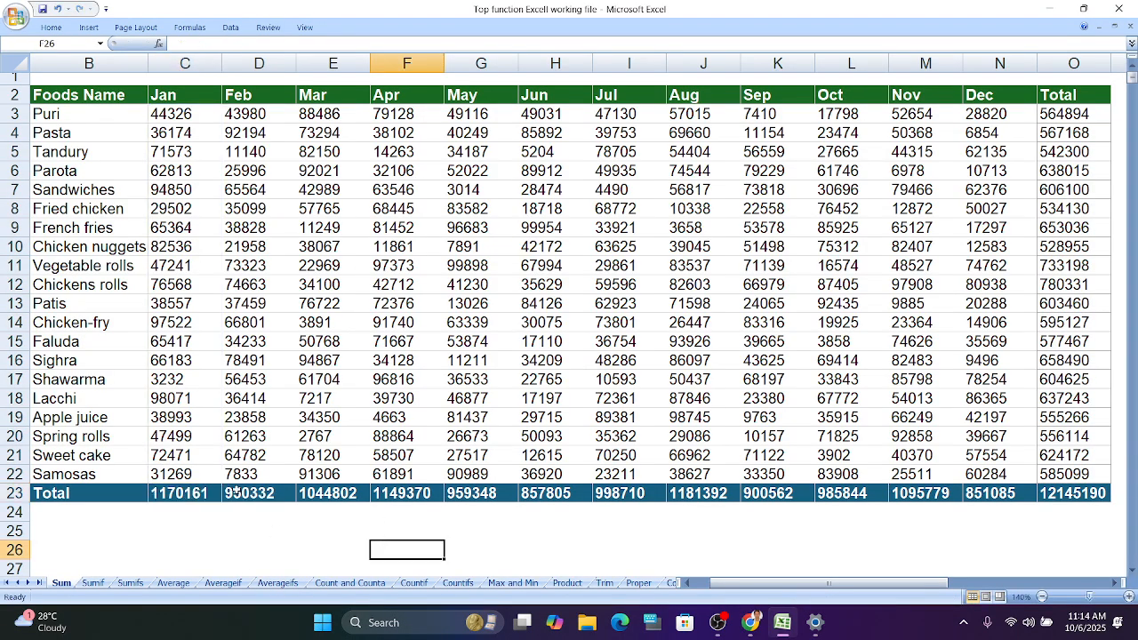
- Clear the monthly totals in row 23 and the Total column values in O3 to O22
{"action": "left_click_drag", "start_coordinate": [169, 494], "coordinate": [1095, 500]}
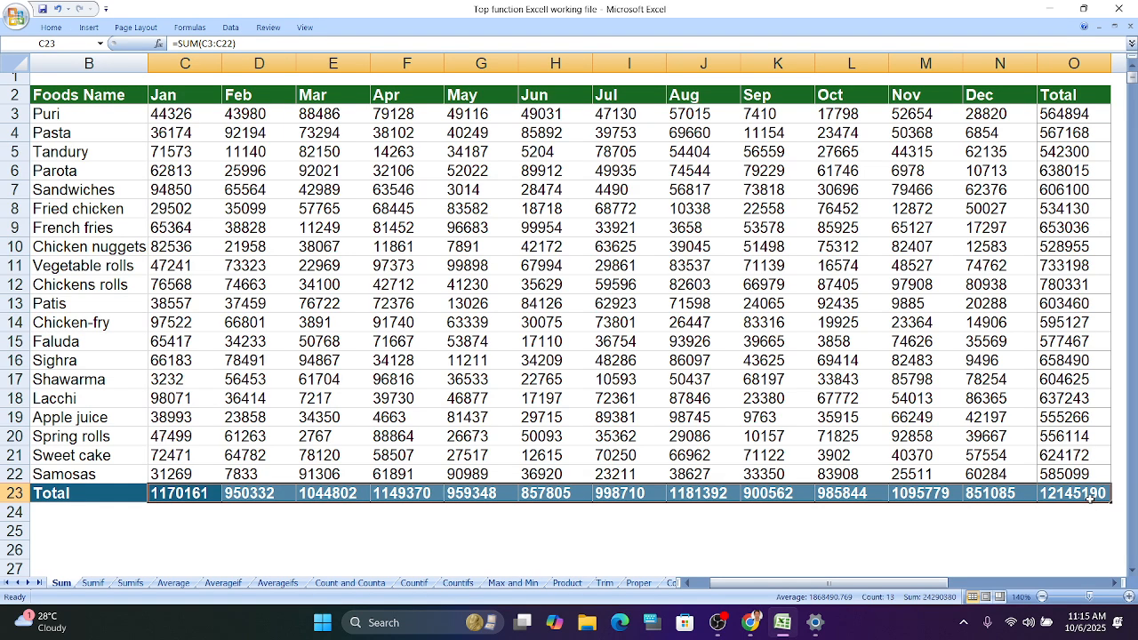
{"action": "key", "text": "Delete"}
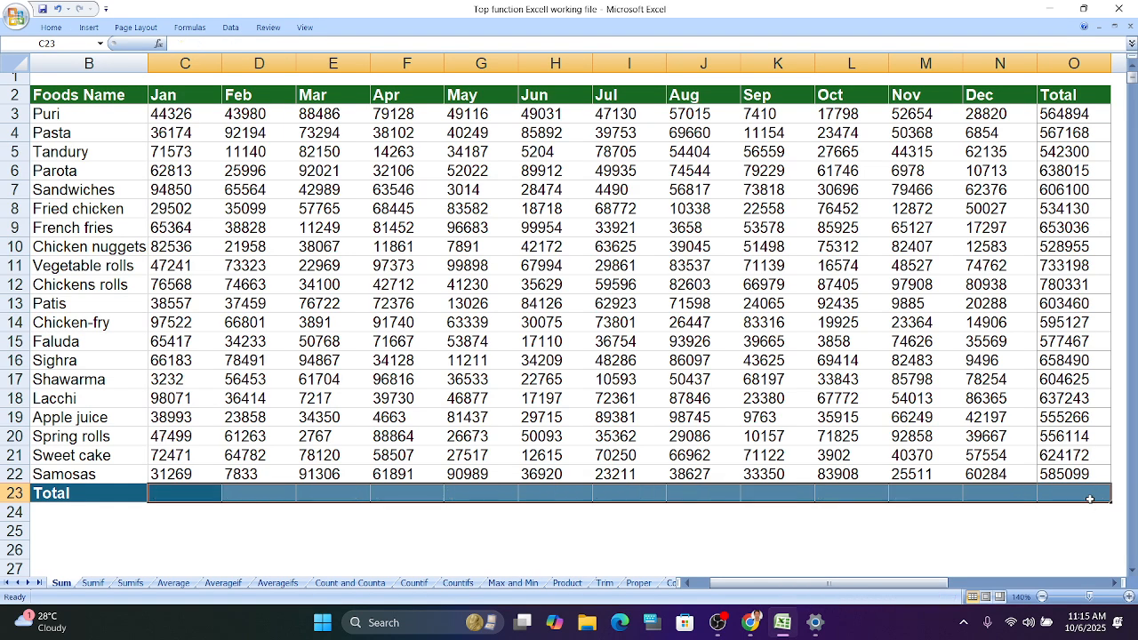
{"action": "left_click_drag", "start_coordinate": [1085, 116], "coordinate": [1049, 465]}
{"action": "key", "text": "Delete"}
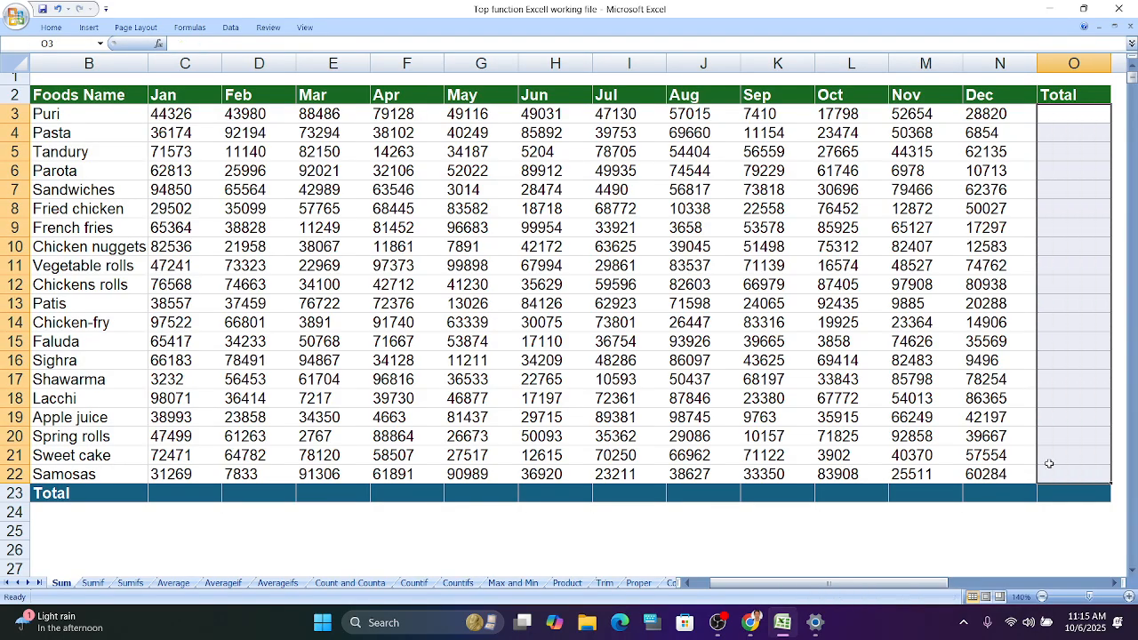
{"action": "left_click", "coordinate": [1003, 545]}
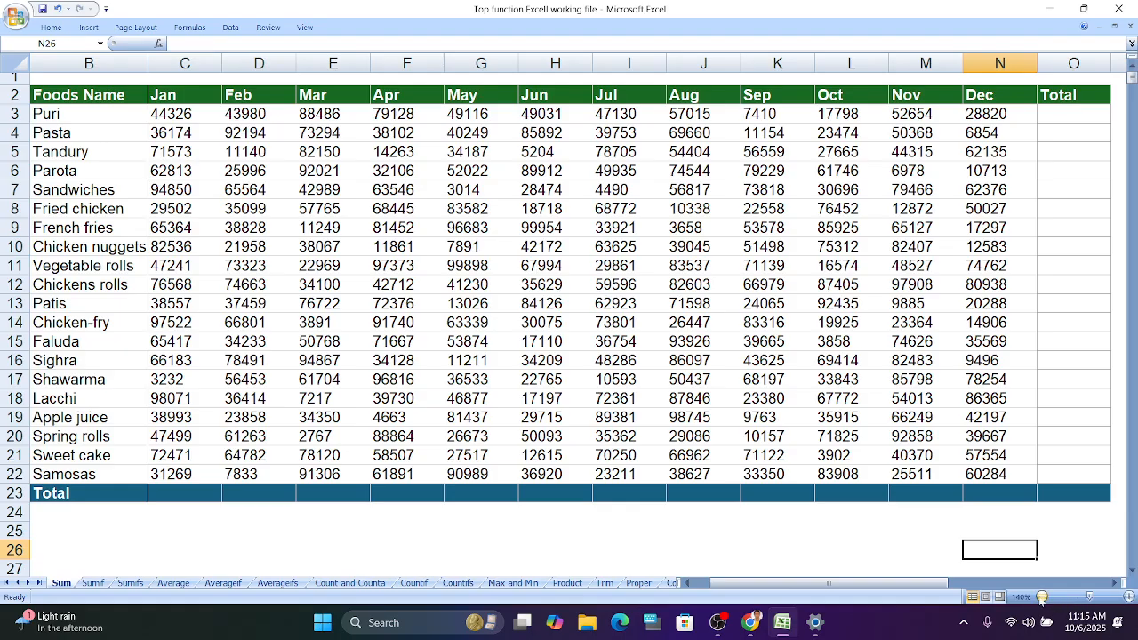
- Widen column B slightly so the food names fit
{"action": "left_click", "coordinate": [1042, 597]}
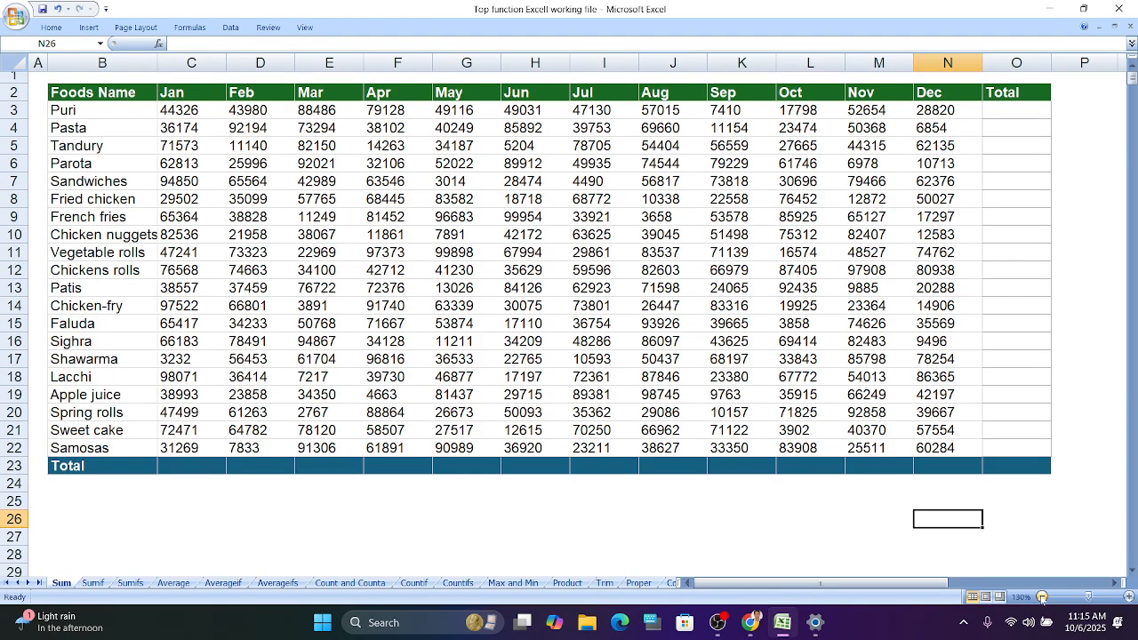
{"action": "left_click", "coordinate": [1043, 597]}
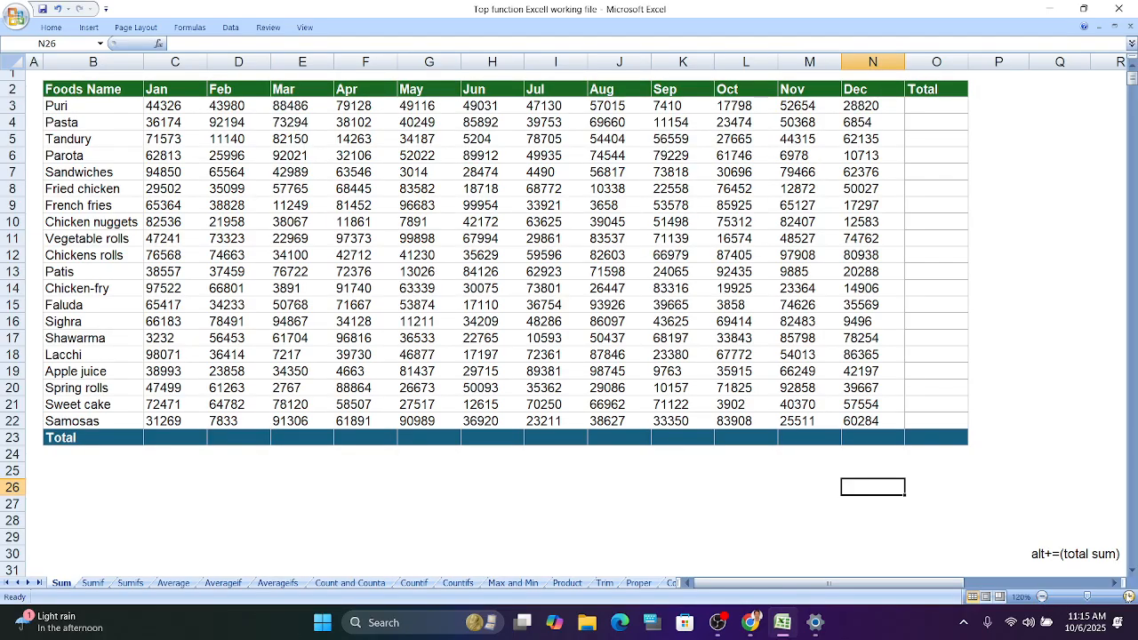
{"action": "left_click", "coordinate": [1128, 596]}
{"action": "left_click", "coordinate": [1024, 98]}
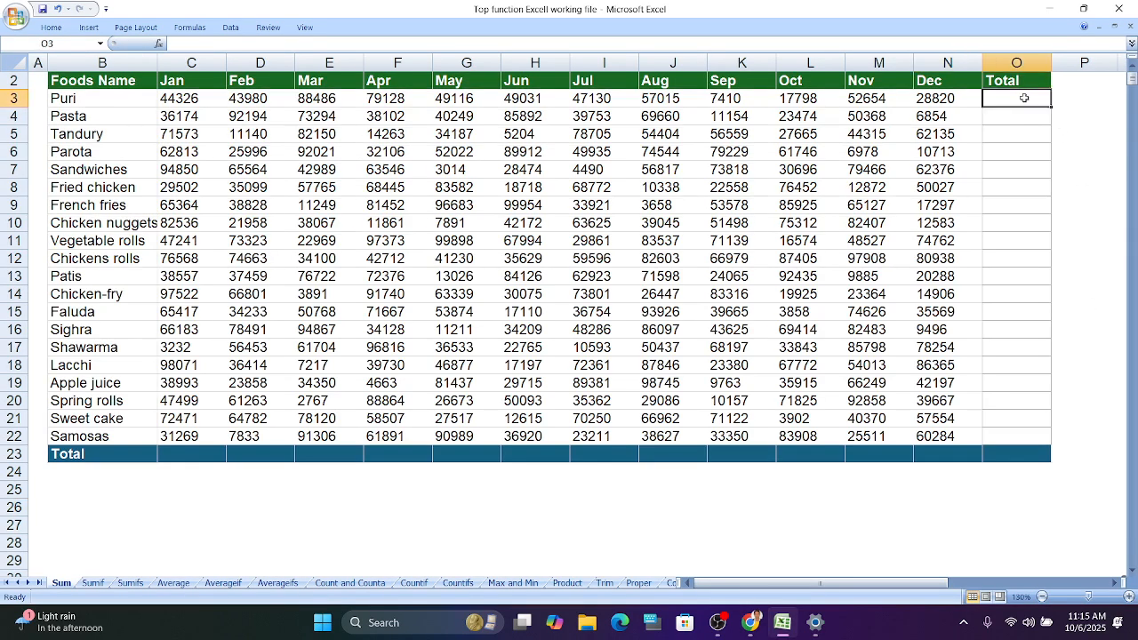
{"action": "double_click", "coordinate": [1024, 97]}
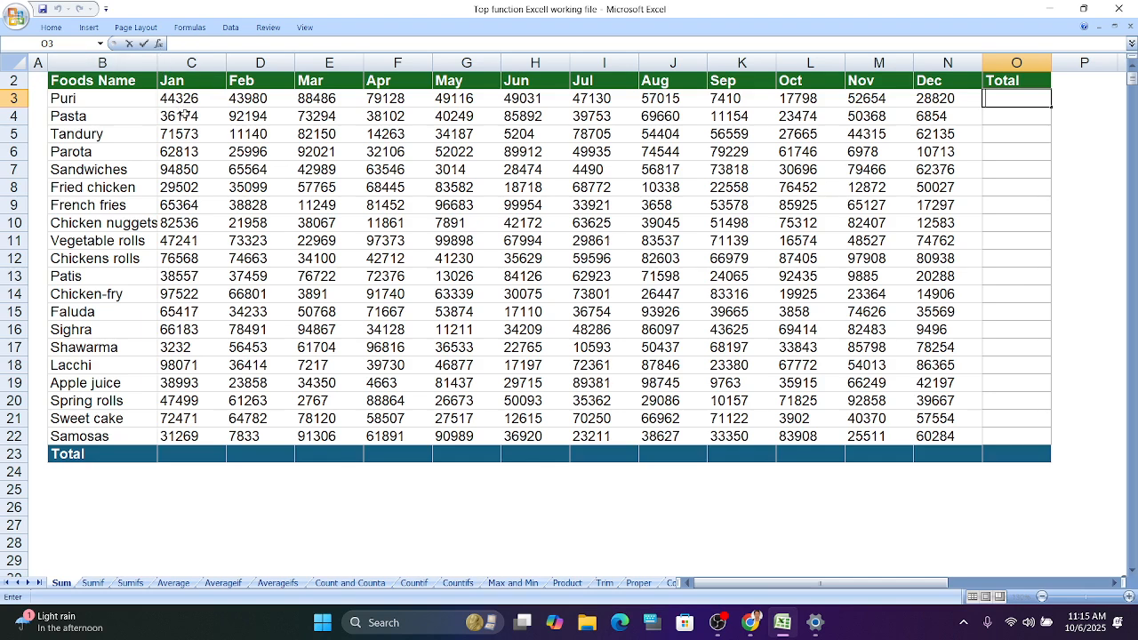
{"action": "left_click", "coordinate": [153, 62]}
{"action": "left_click_drag", "start_coordinate": [154, 62], "coordinate": [174, 63]}
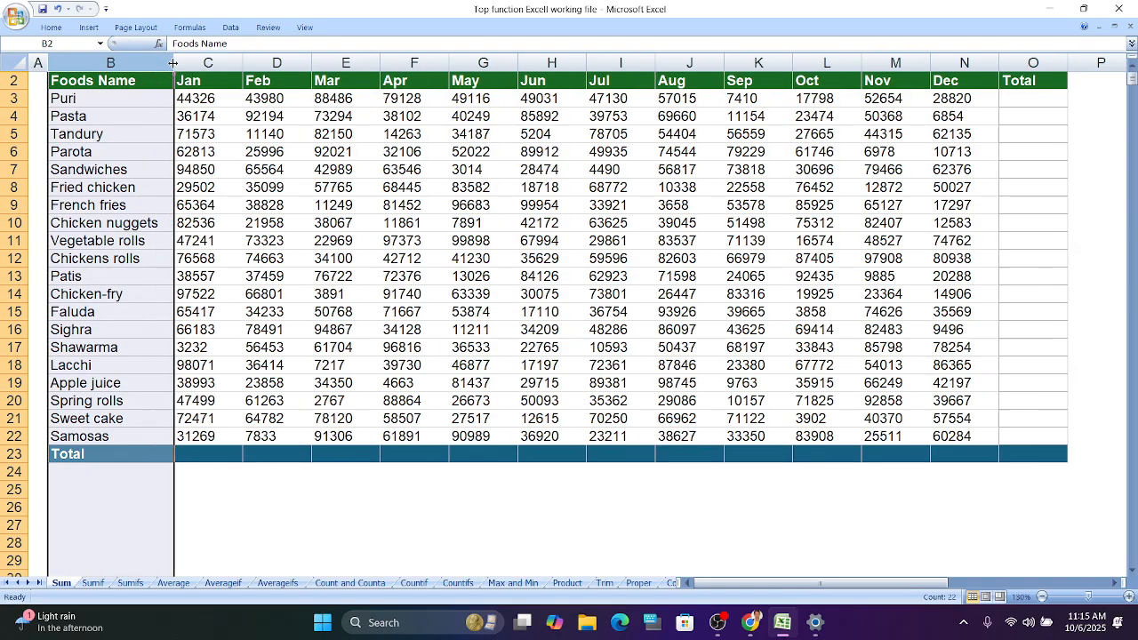
- Try a SUM formula over C3:N3 in cell O3 and undo it
{"action": "left_click", "coordinate": [1007, 467]}
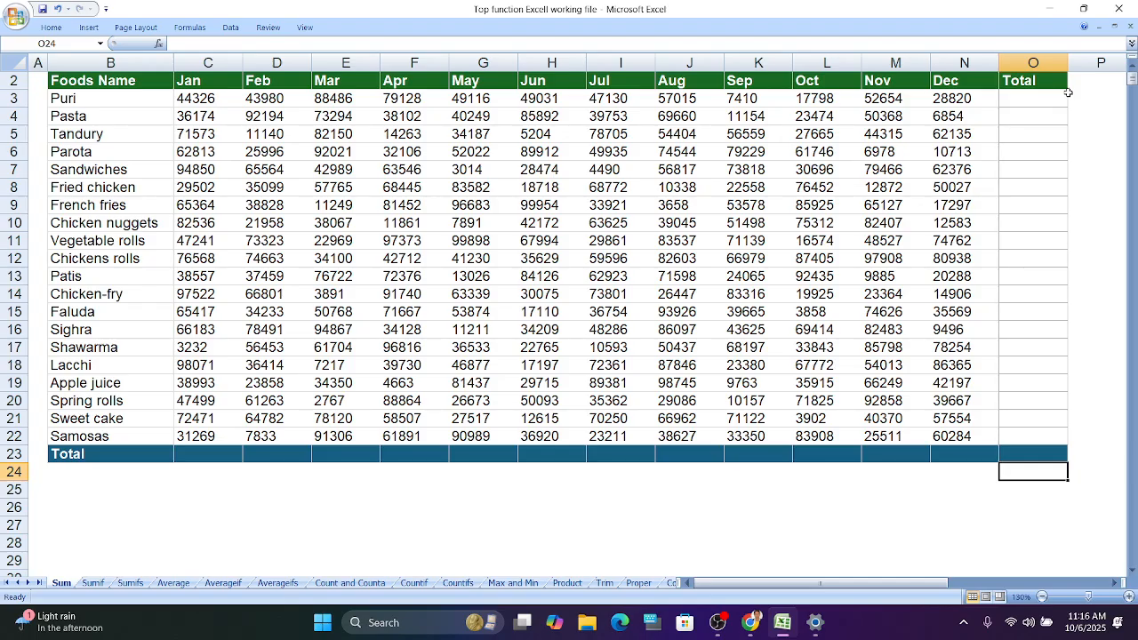
{"action": "left_click", "coordinate": [1024, 102]}
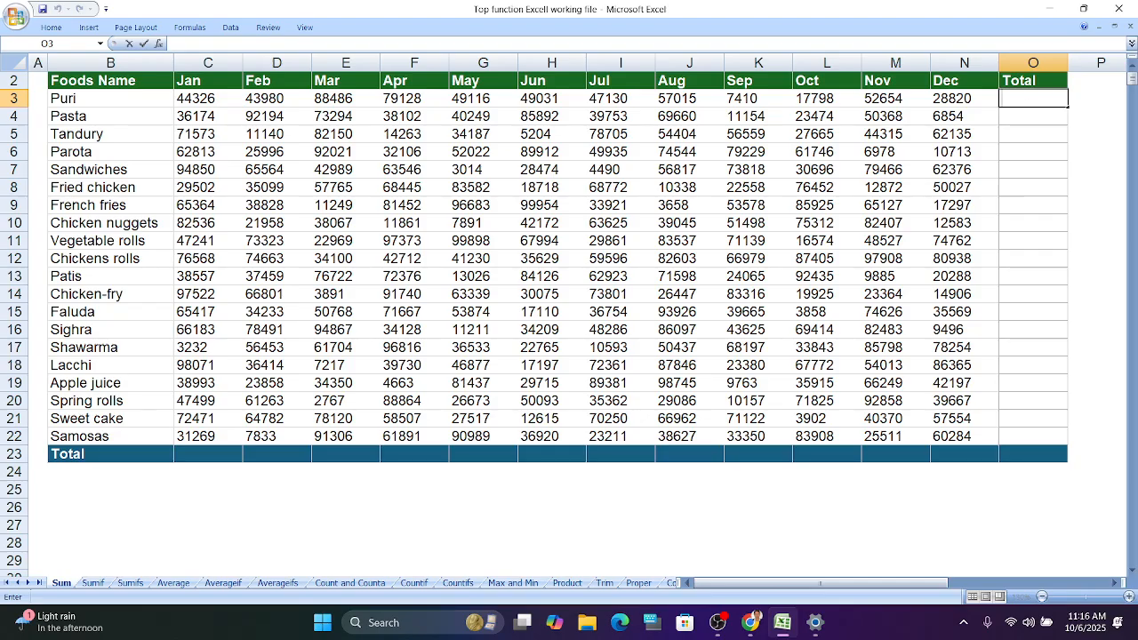
{"action": "type", "text": "="}
{"action": "type", "text": "sum"}
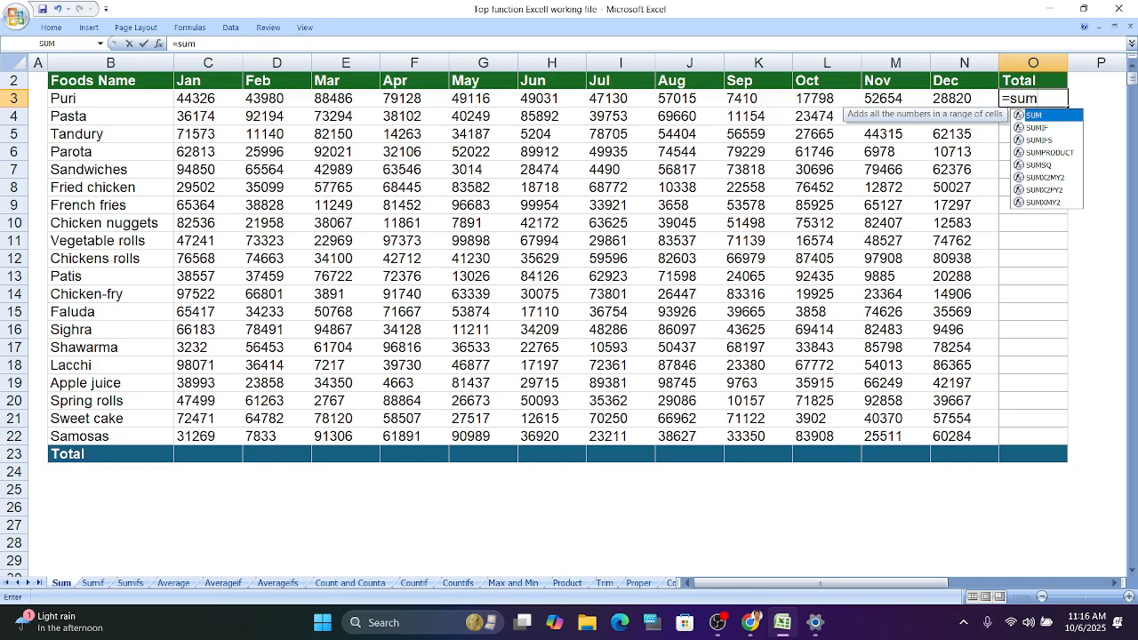
{"action": "double_click", "coordinate": [1067, 116]}
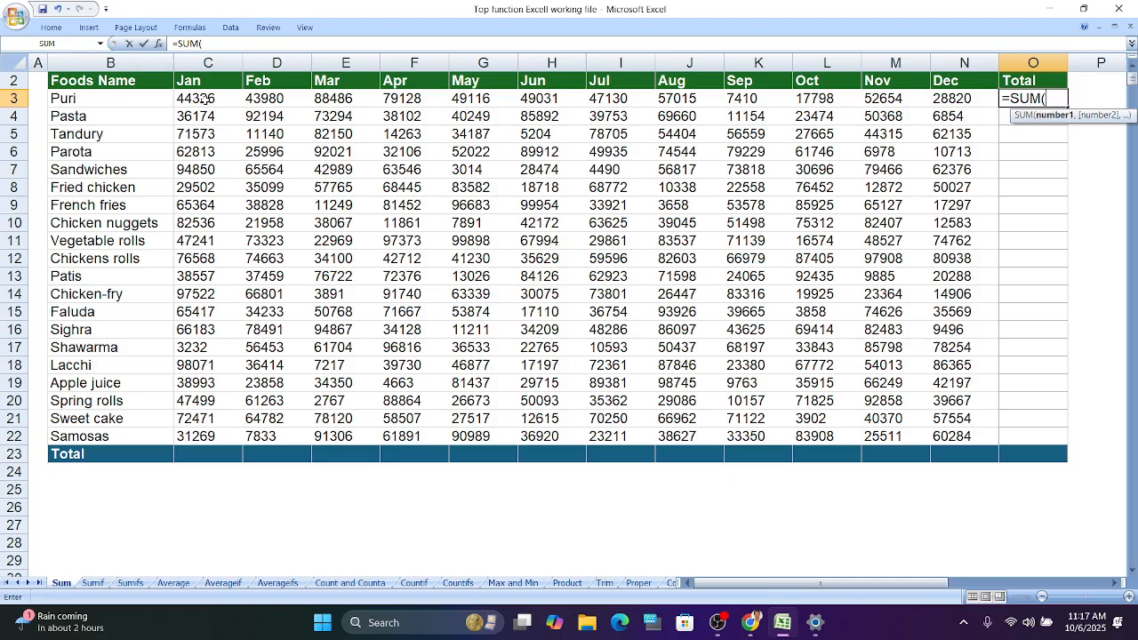
{"action": "left_click_drag", "start_coordinate": [205, 99], "coordinate": [990, 103]}
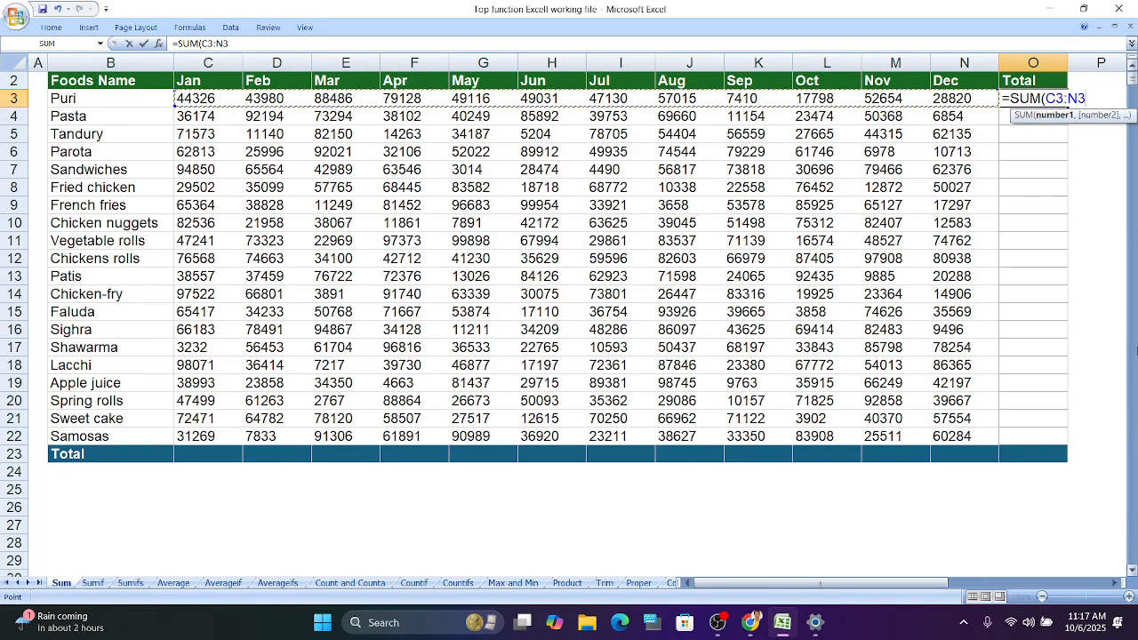
{"action": "key", "text": "Return"}
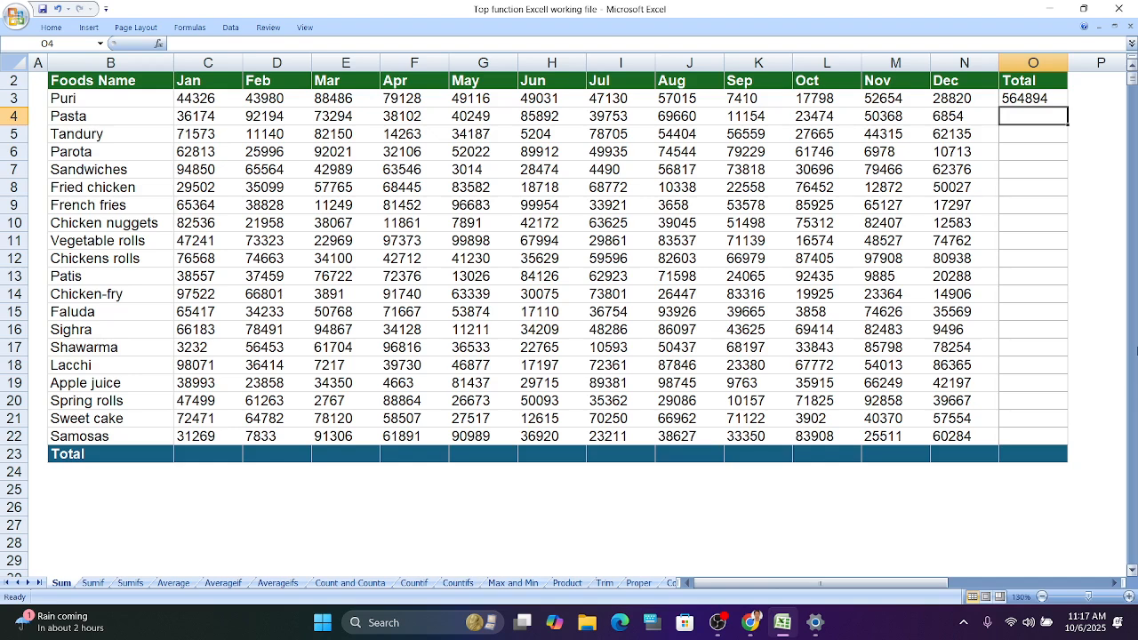
{"action": "key", "text": "ctrl+z"}
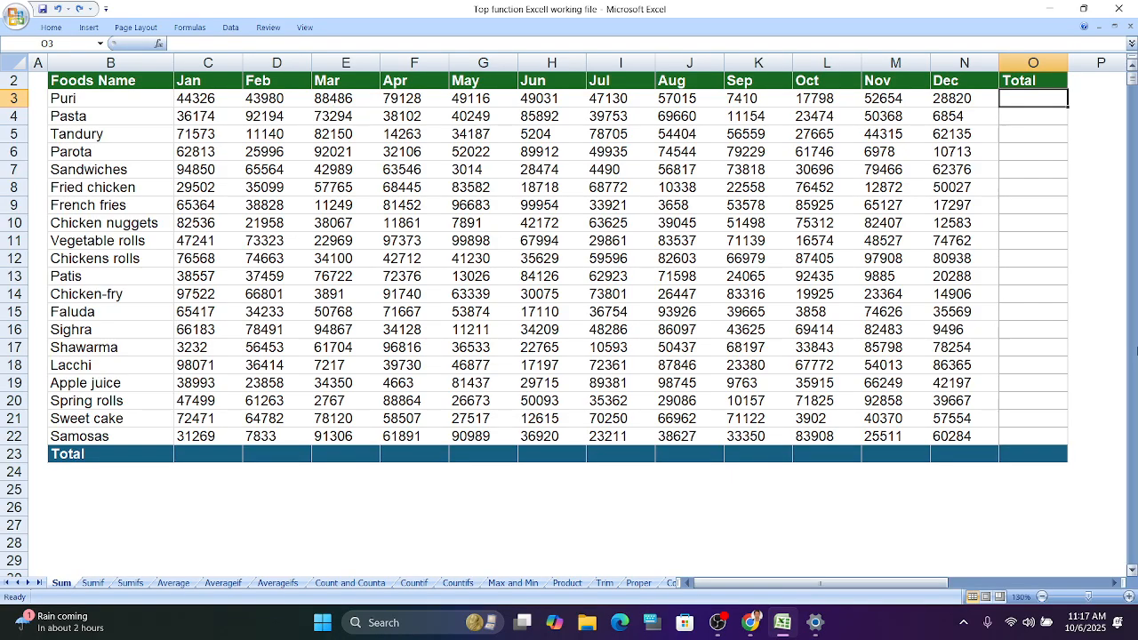
- Enter =SUM(C3:N3) in cell O3 to total Puri's monthly sales
{"action": "double_click", "coordinate": [1029, 99]}
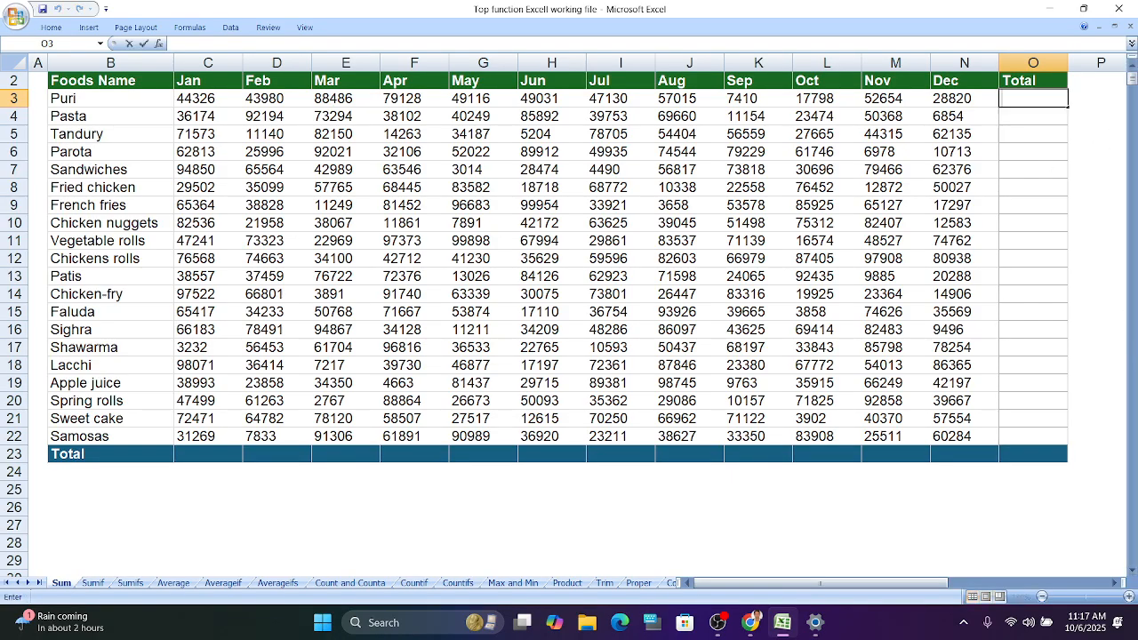
{"action": "type", "text": "=sum"}
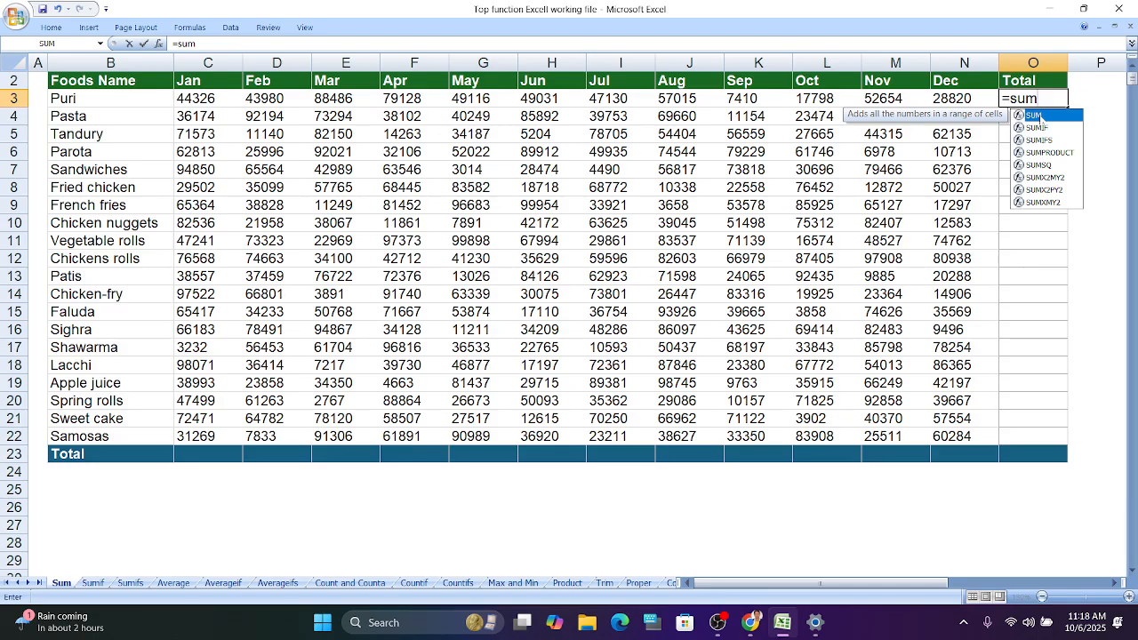
{"action": "double_click", "coordinate": [1040, 119]}
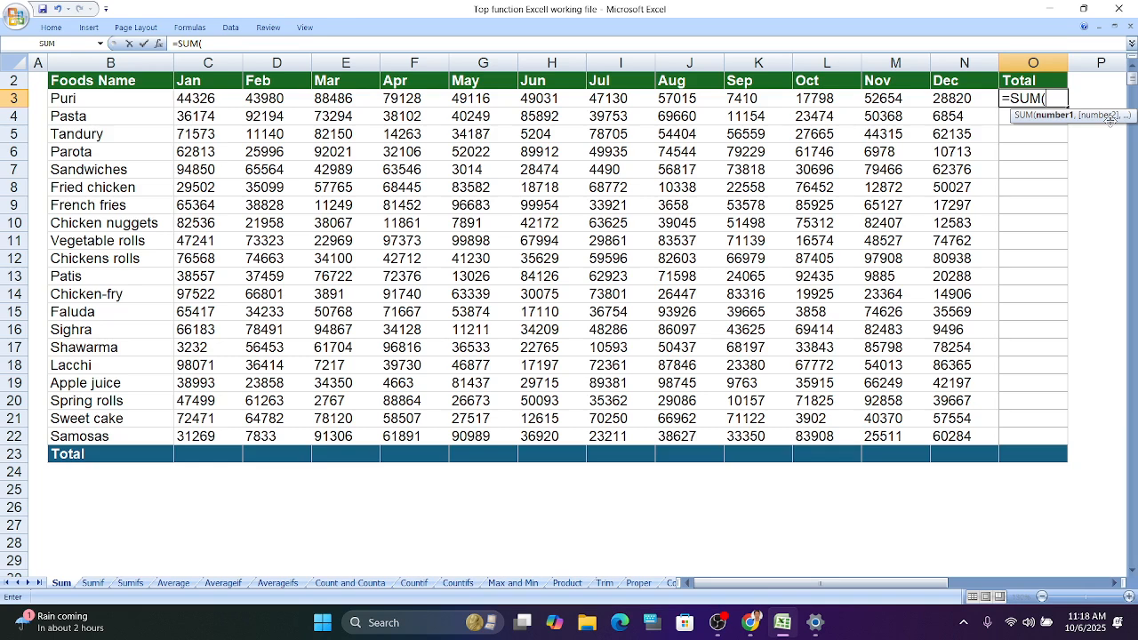
{"action": "left_click", "coordinate": [205, 100]}
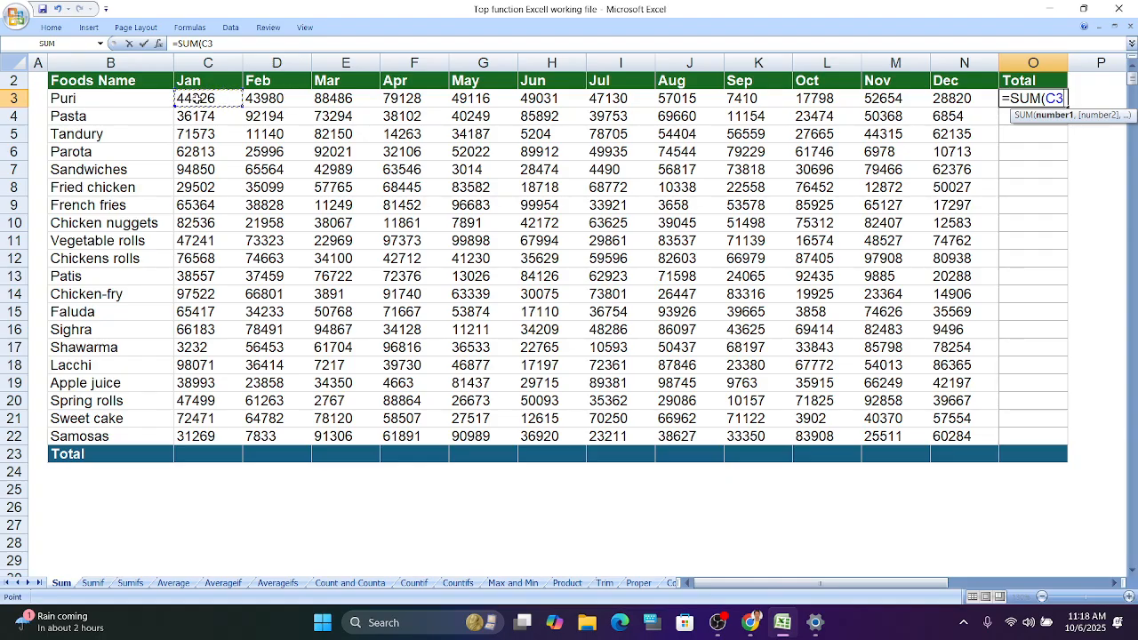
{"action": "left_click_drag", "start_coordinate": [228, 99], "coordinate": [957, 105]}
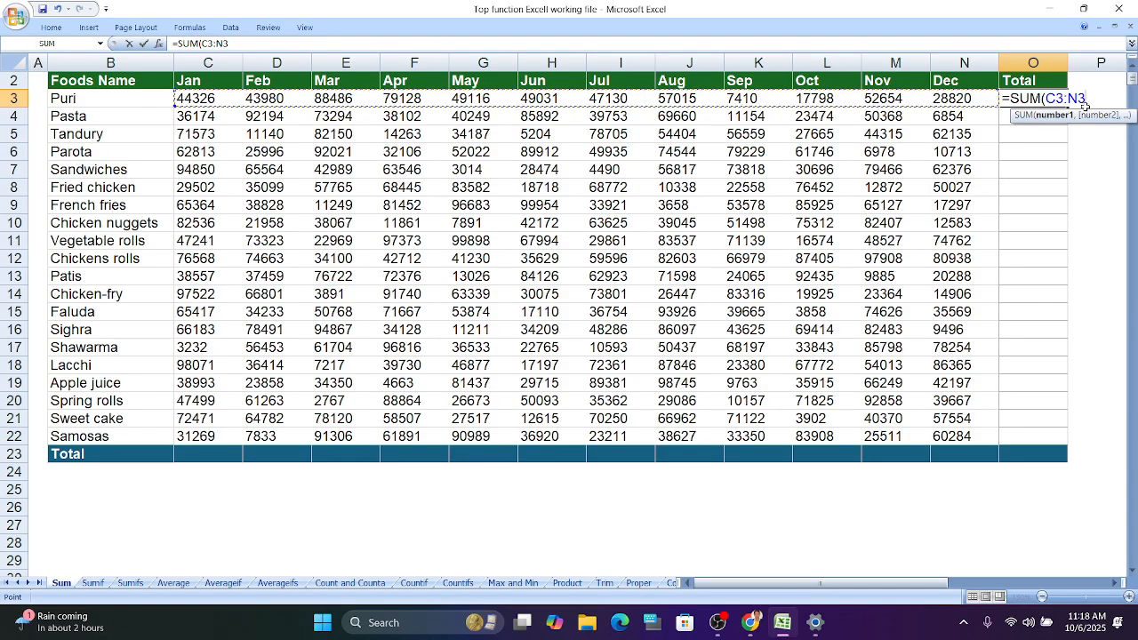
{"action": "key", "text": "Return"}
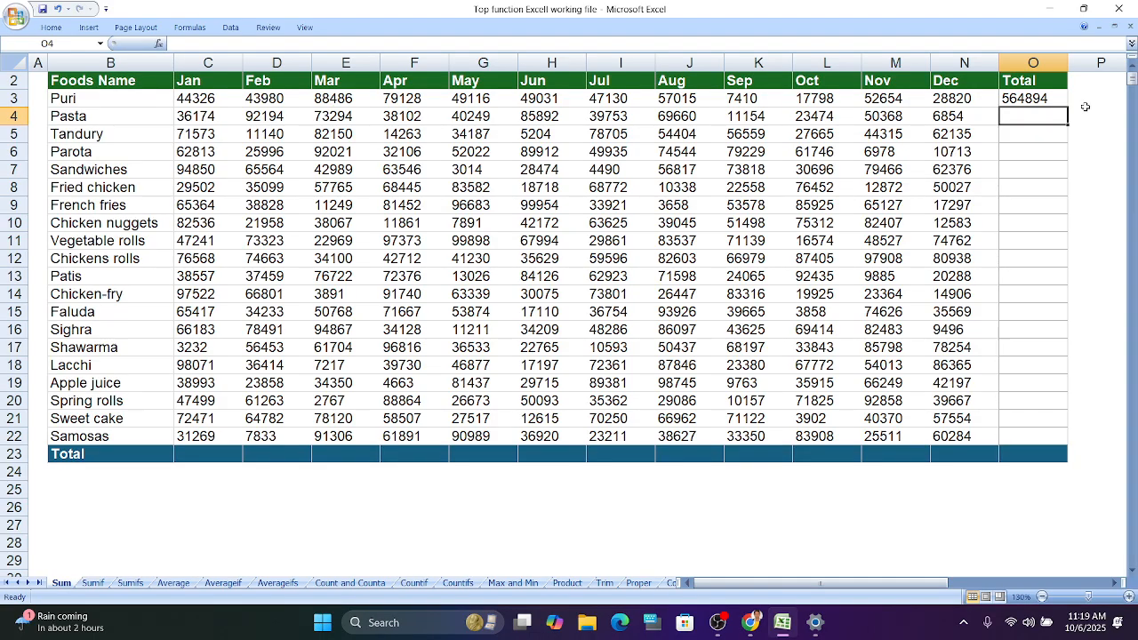
- Change Puri's August sales value in J3 to 57016
{"action": "left_click", "coordinate": [699, 101]}
{"action": "double_click", "coordinate": [700, 102]}
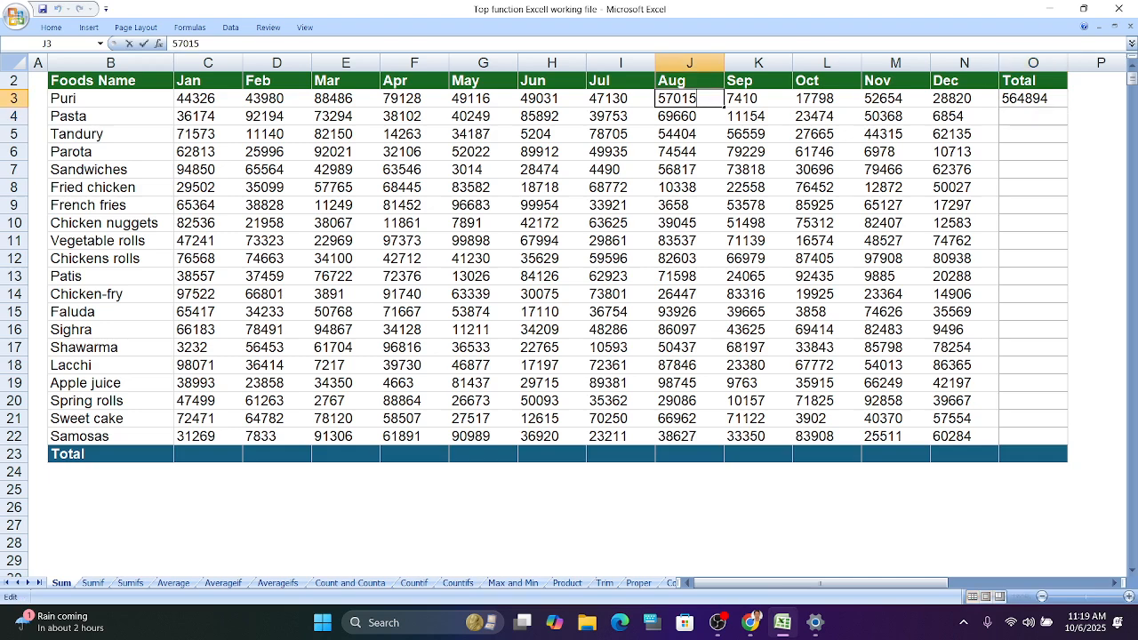
{"action": "key", "text": "BackSpace"}
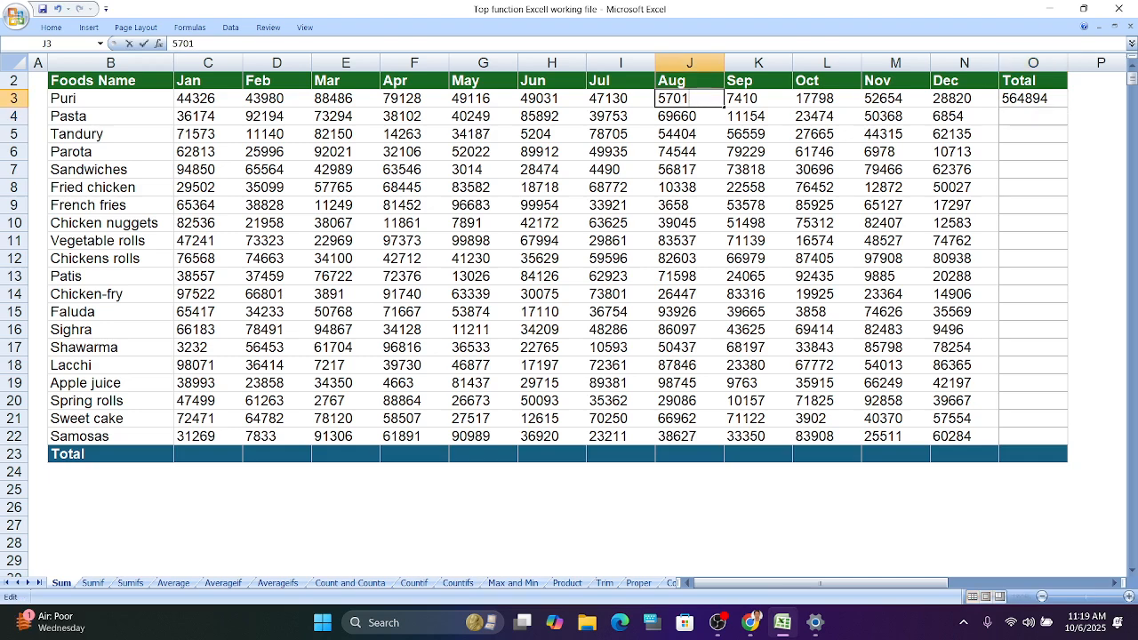
{"action": "type", "text": "6"}
{"action": "left_click", "coordinate": [1097, 236]}
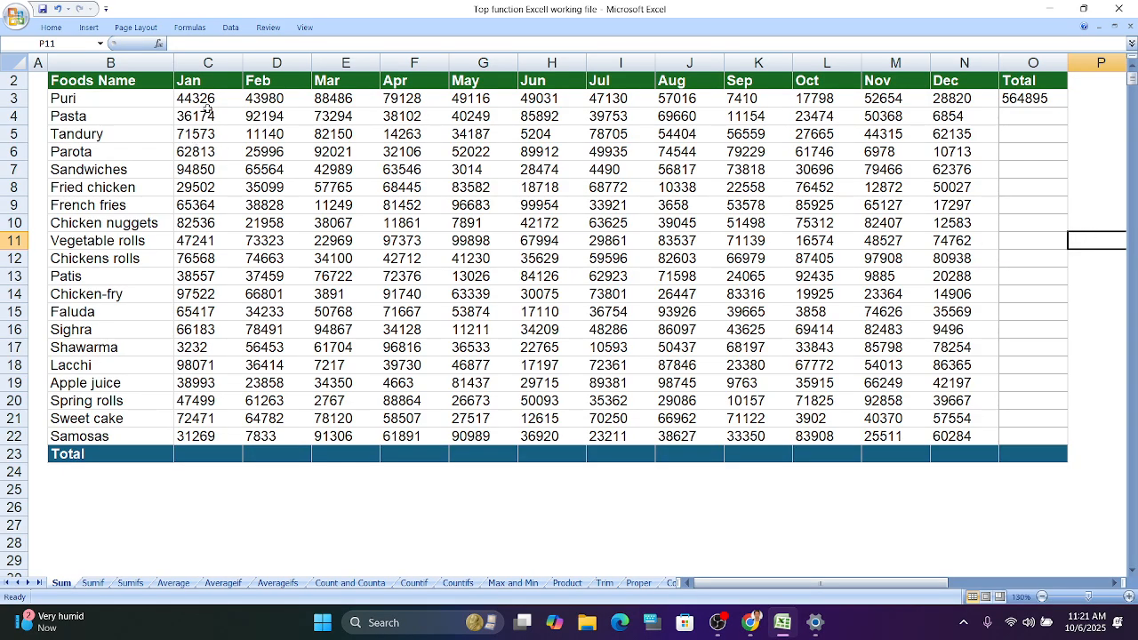
- Enter =SUM(C3:C22) in cell C23 to total January sales
{"action": "left_click", "coordinate": [200, 455]}
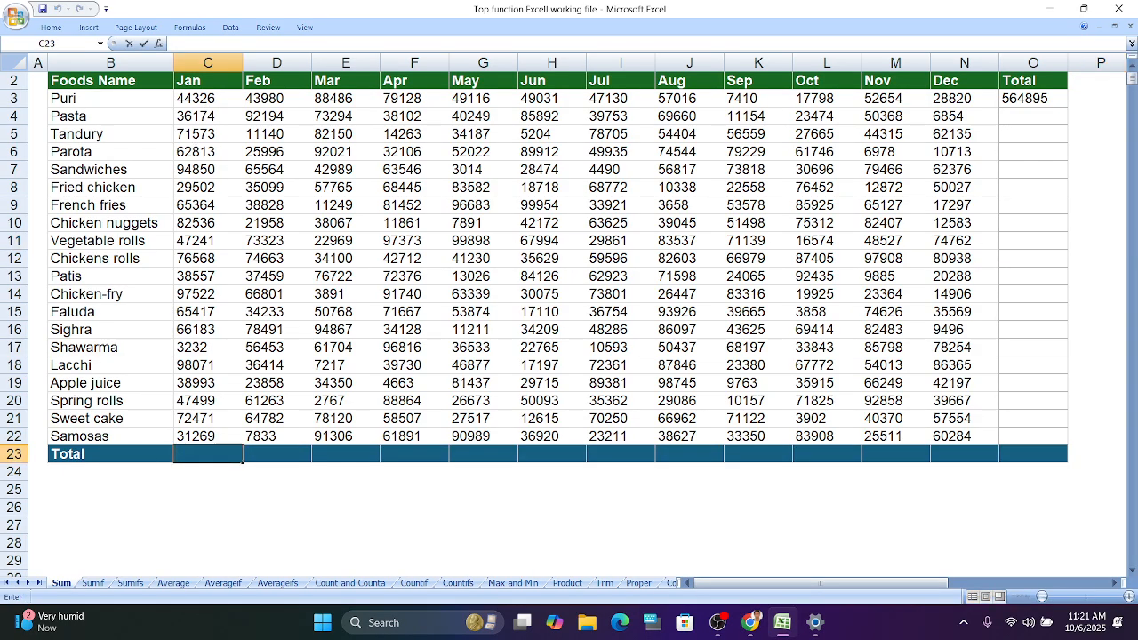
{"action": "type", "text": "=s"}
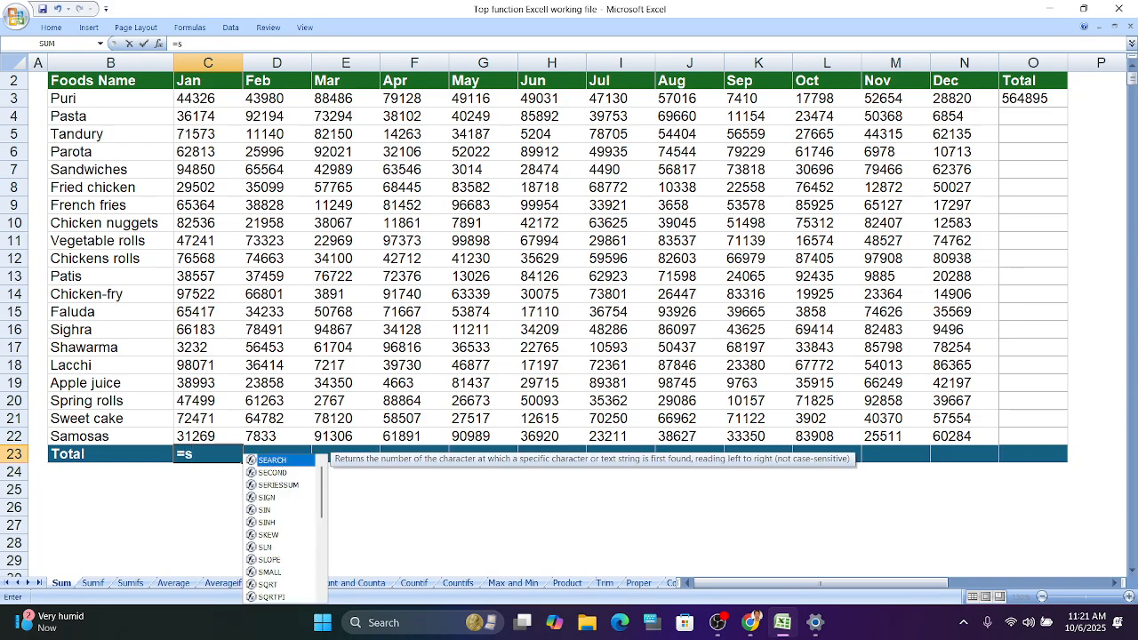
{"action": "type", "text": "um"}
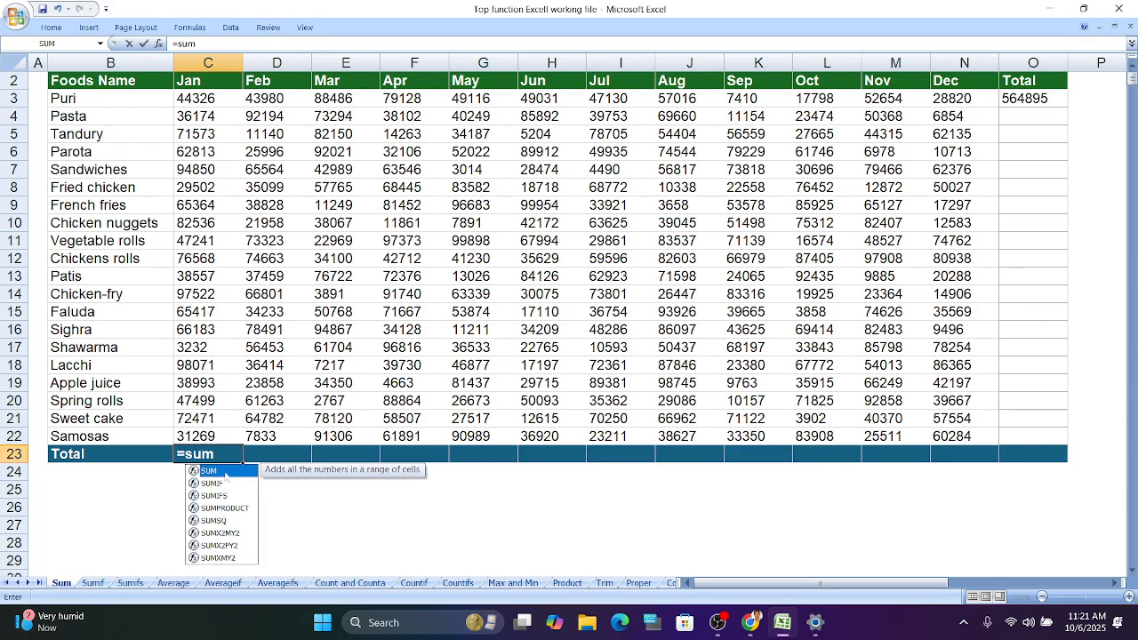
{"action": "double_click", "coordinate": [227, 473]}
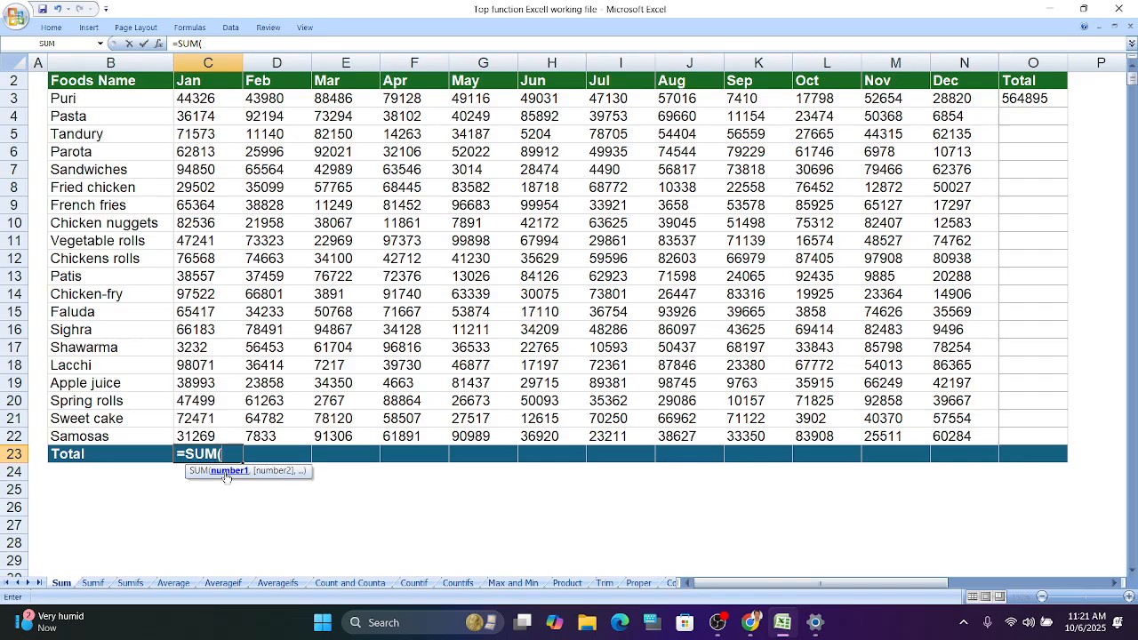
{"action": "left_click", "coordinate": [227, 98]}
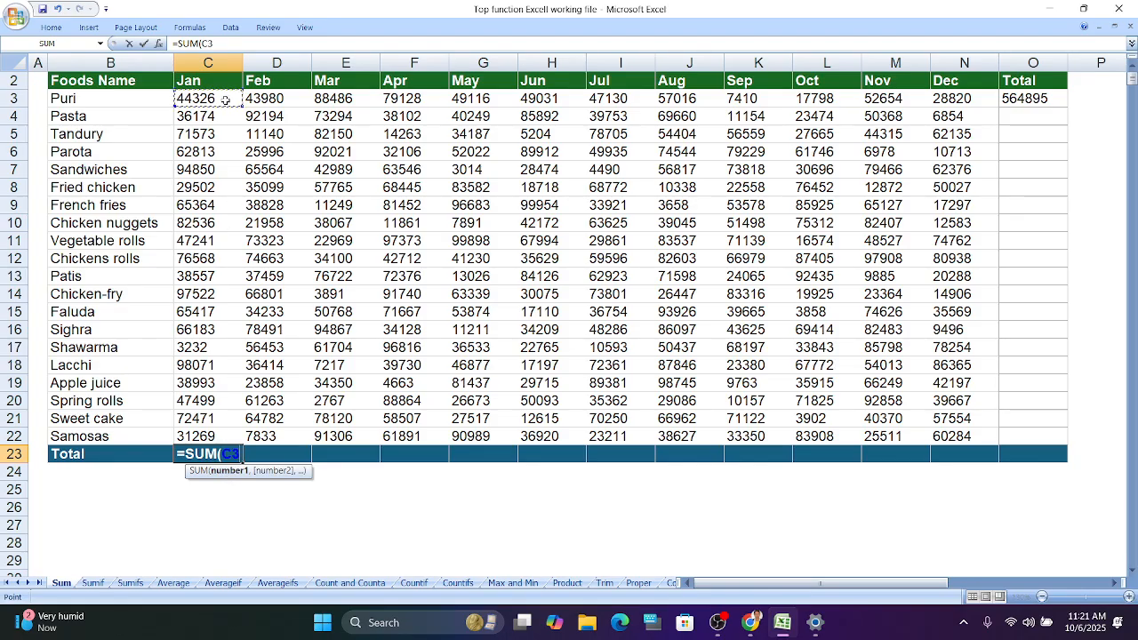
{"action": "left_click_drag", "start_coordinate": [227, 100], "coordinate": [207, 433]}
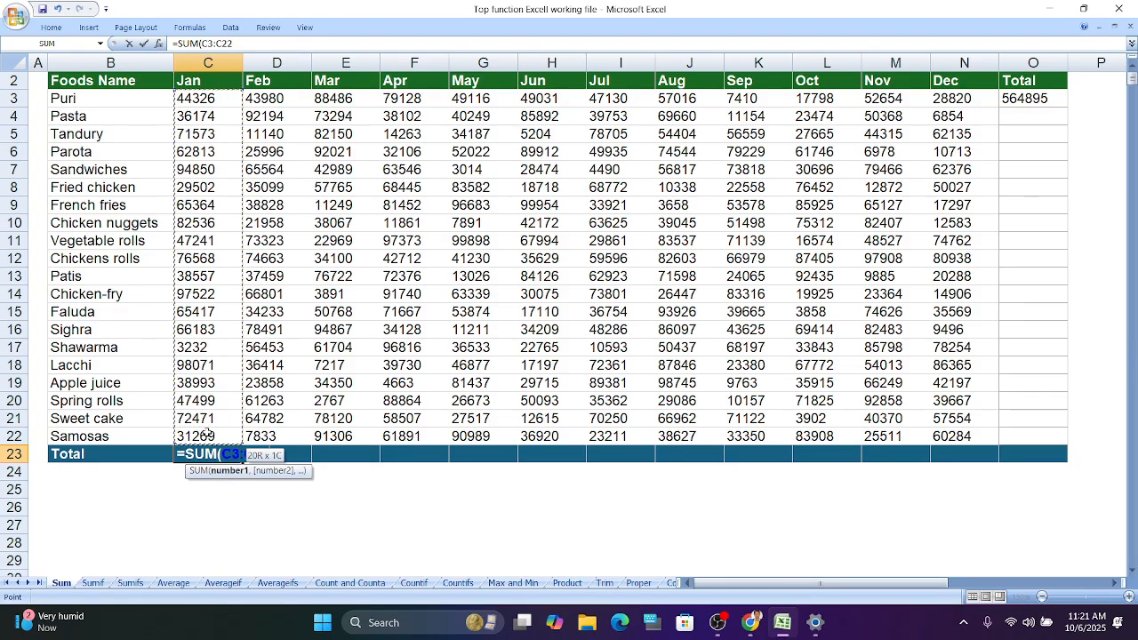
{"action": "key", "text": "Return"}
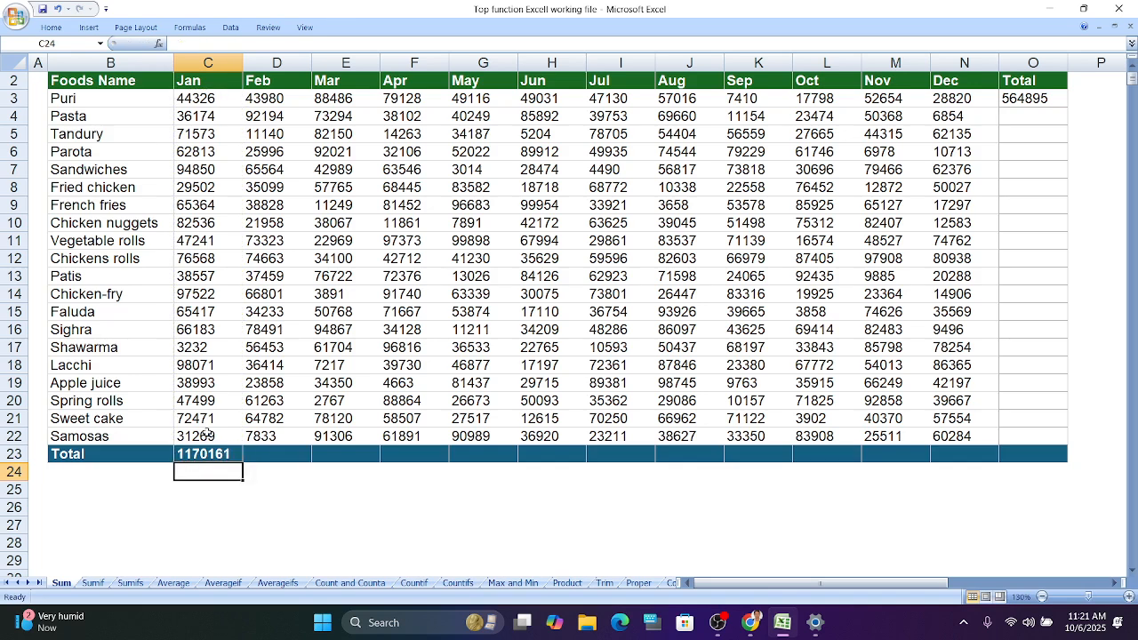
{"action": "left_click", "coordinate": [509, 542]}
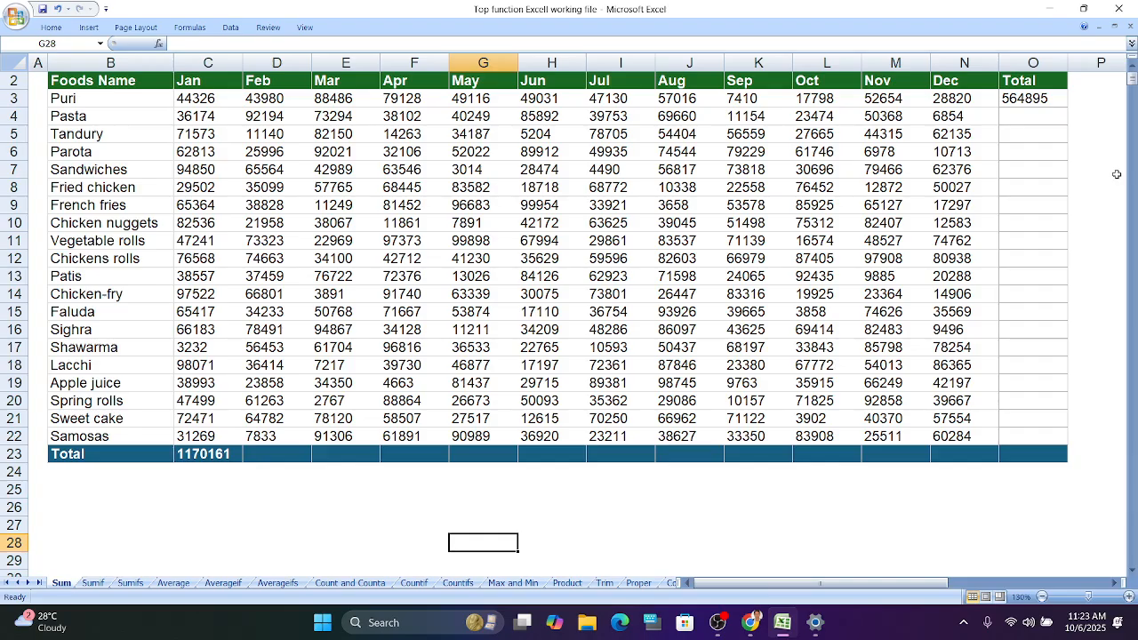
- Fill the O3 SUM formula down to O22, and fill the C23 formula across row 23 to column O
{"action": "left_click", "coordinate": [1051, 98]}
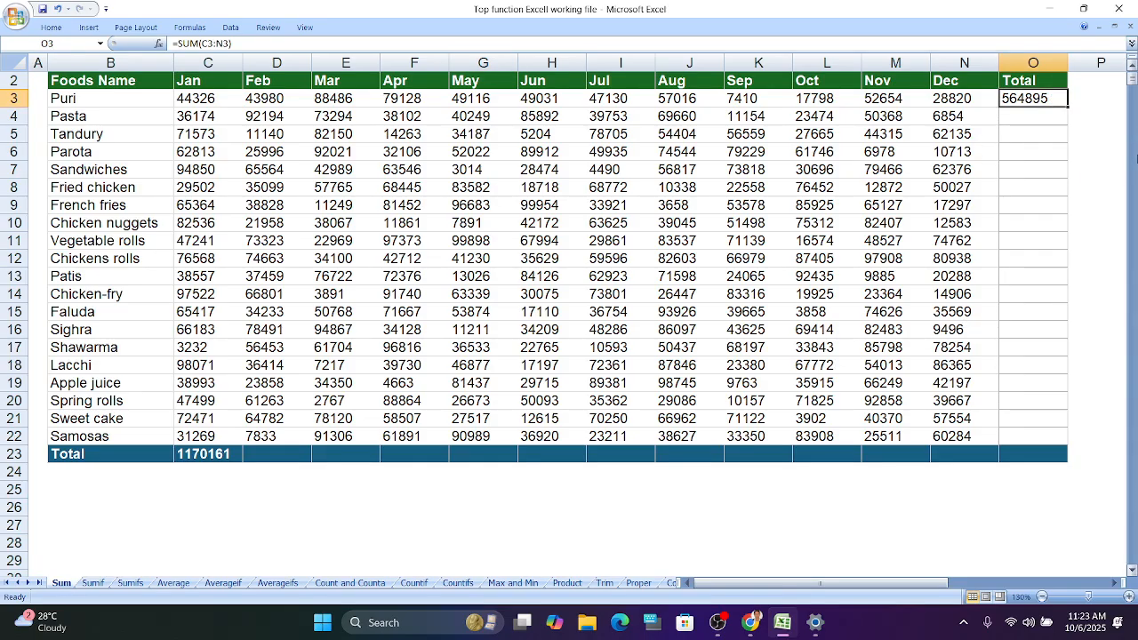
{"action": "double_click", "coordinate": [1066, 105]}
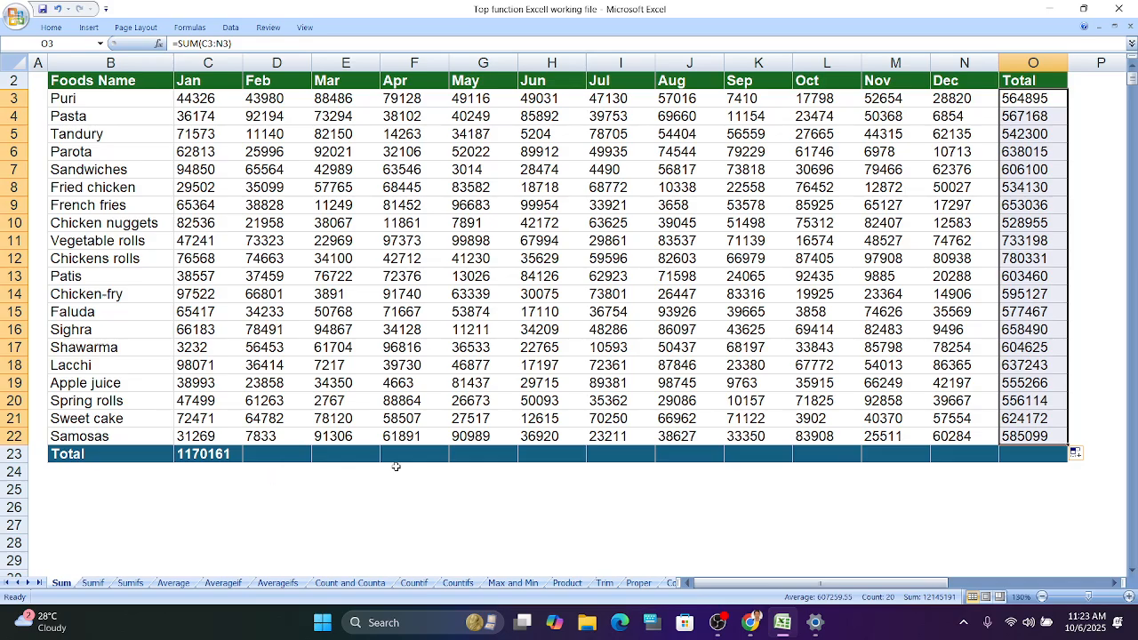
{"action": "left_click", "coordinate": [227, 462]}
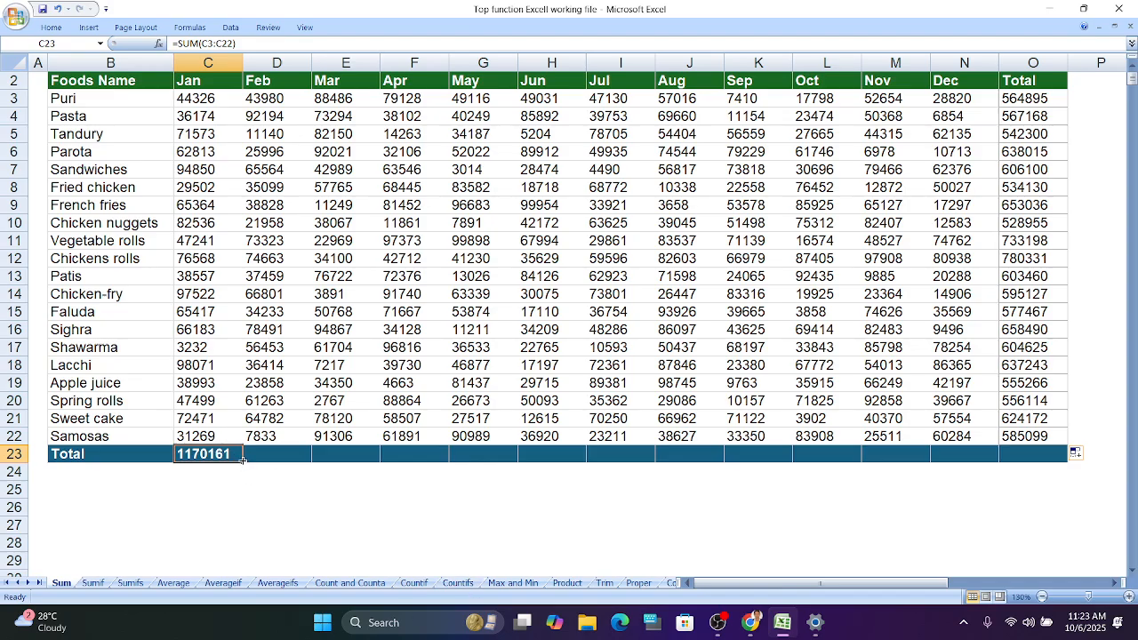
{"action": "left_click_drag", "start_coordinate": [242, 459], "coordinate": [1065, 456]}
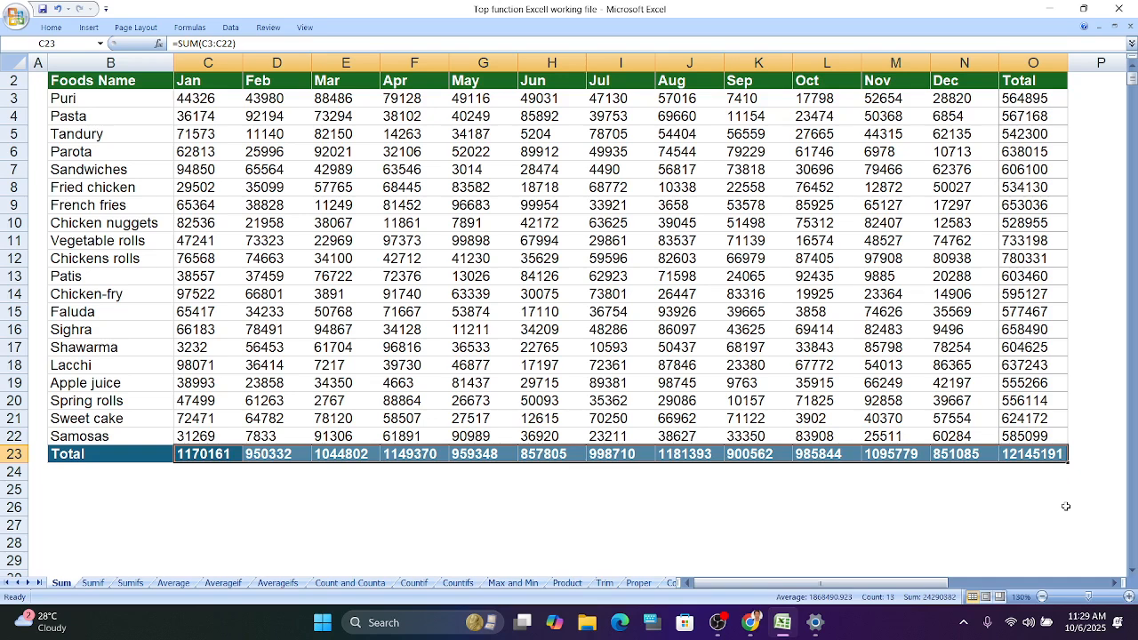
- Open the Sumif sheet and zoom the view in to 170%
{"action": "left_click", "coordinate": [1071, 505]}
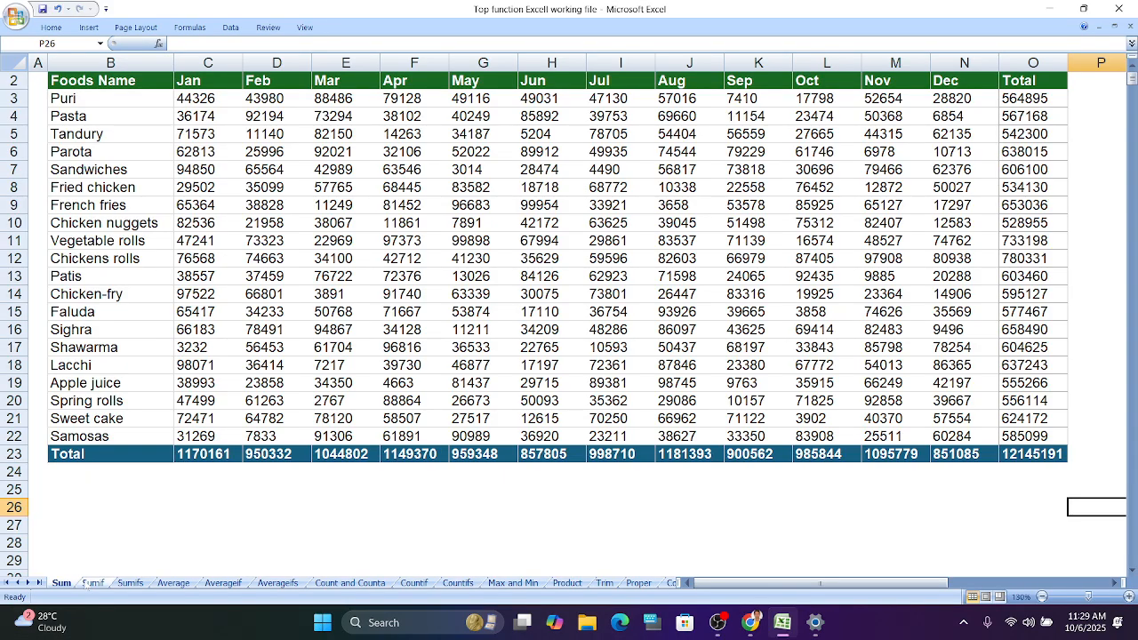
{"action": "left_click", "coordinate": [93, 583]}
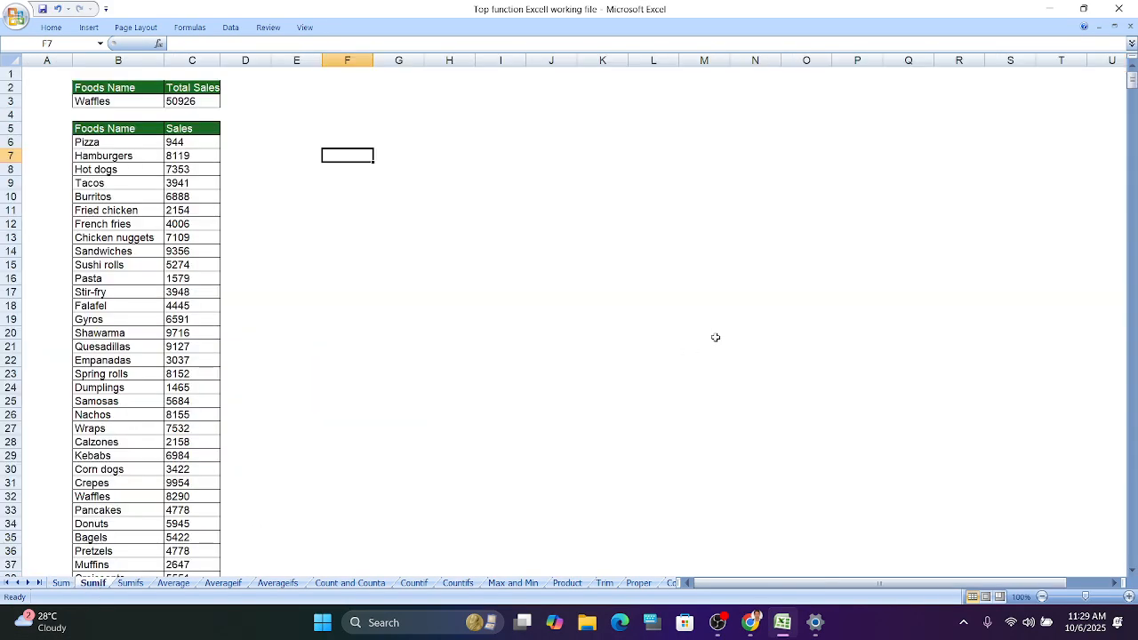
{"action": "left_click", "coordinate": [1132, 599]}
{"action": "left_click", "coordinate": [1132, 598]}
{"action": "left_click", "coordinate": [1132, 598]}
{"action": "left_click", "coordinate": [1132, 599]}
{"action": "scroll", "coordinate": [751, 394], "scroll_direction": "up", "scroll_amount": 2}
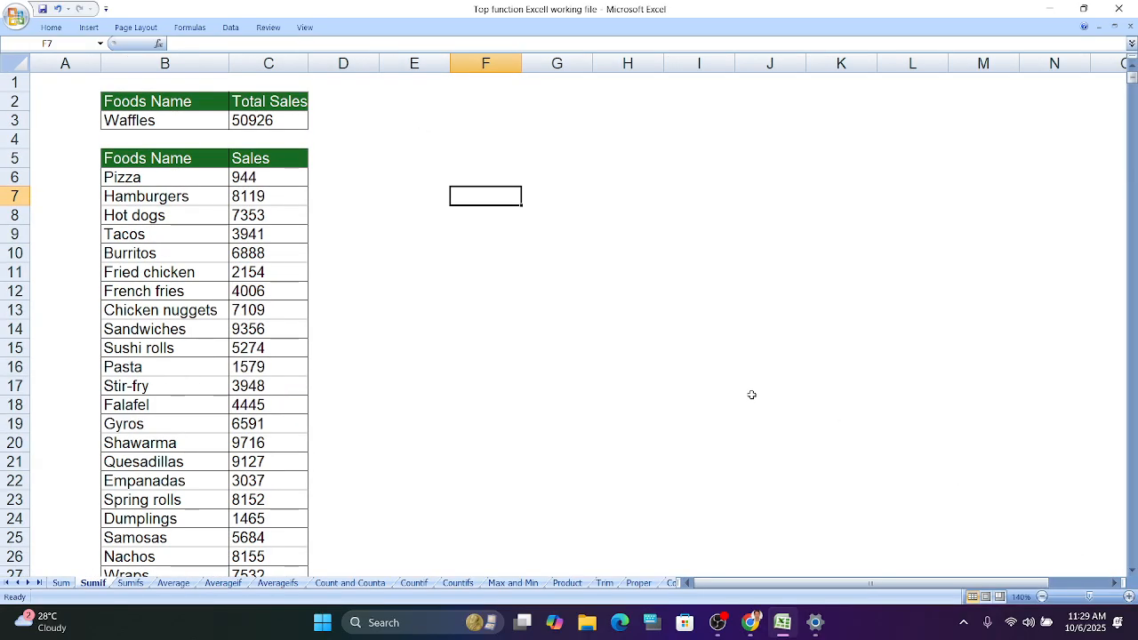
{"action": "left_click", "coordinate": [1129, 597]}
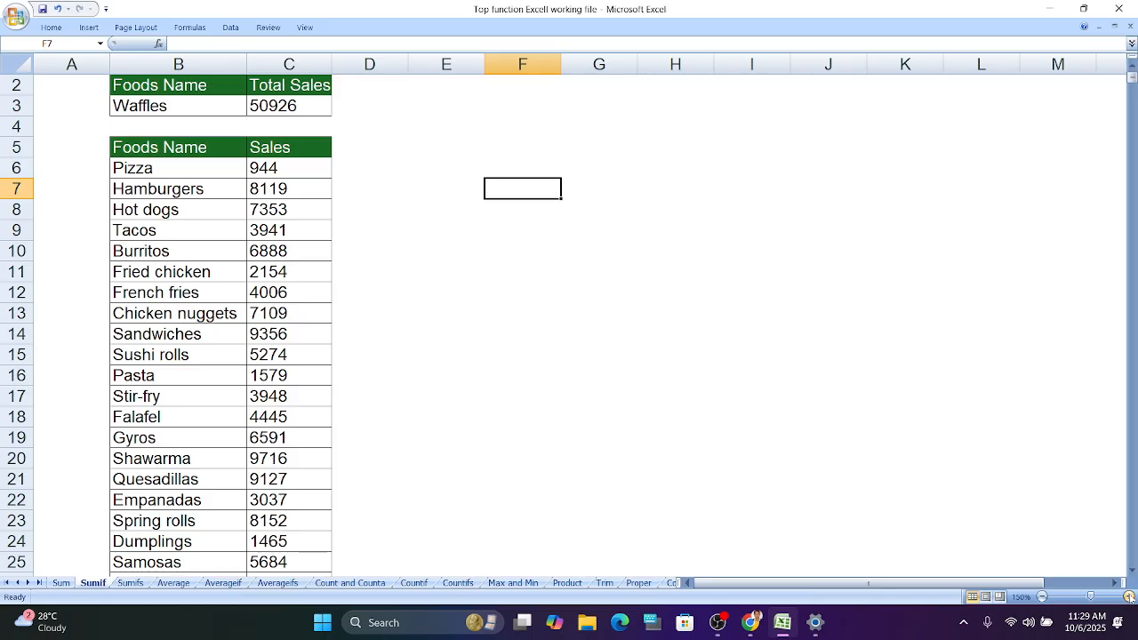
{"action": "left_click", "coordinate": [1129, 597]}
{"action": "left_click", "coordinate": [1130, 597]}
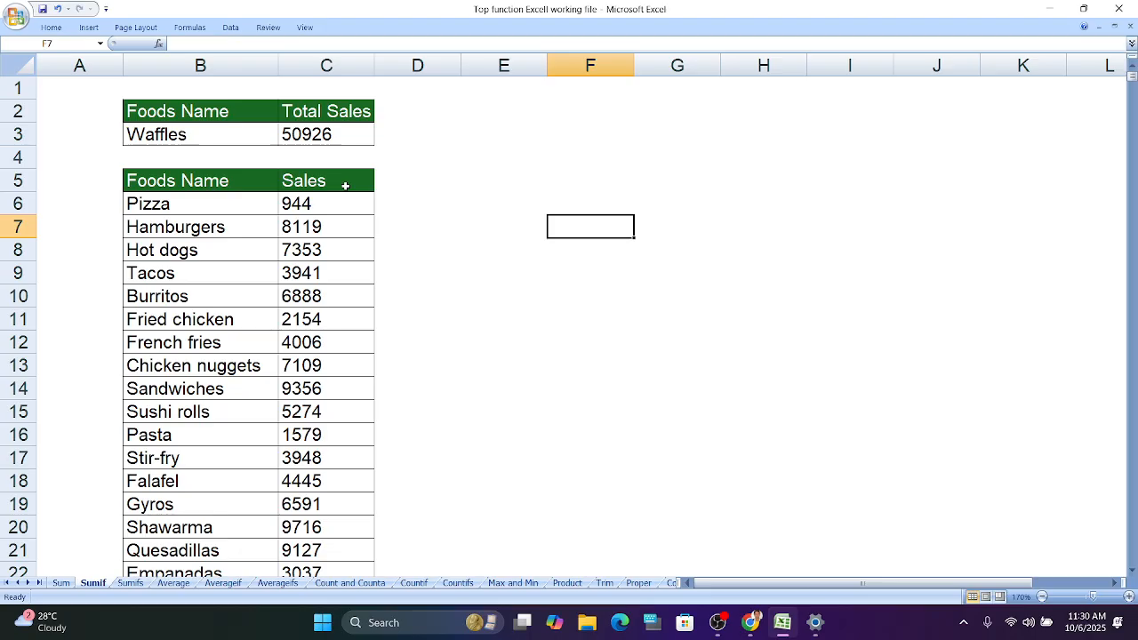
- Open the SUMIF formula in C3 for editing and clear it down to just the equals sign
{"action": "scroll", "coordinate": [317, 203], "scroll_direction": "down", "scroll_amount": 2}
{"action": "scroll", "coordinate": [317, 208], "scroll_direction": "up", "scroll_amount": 2}
{"action": "double_click", "coordinate": [337, 135]}
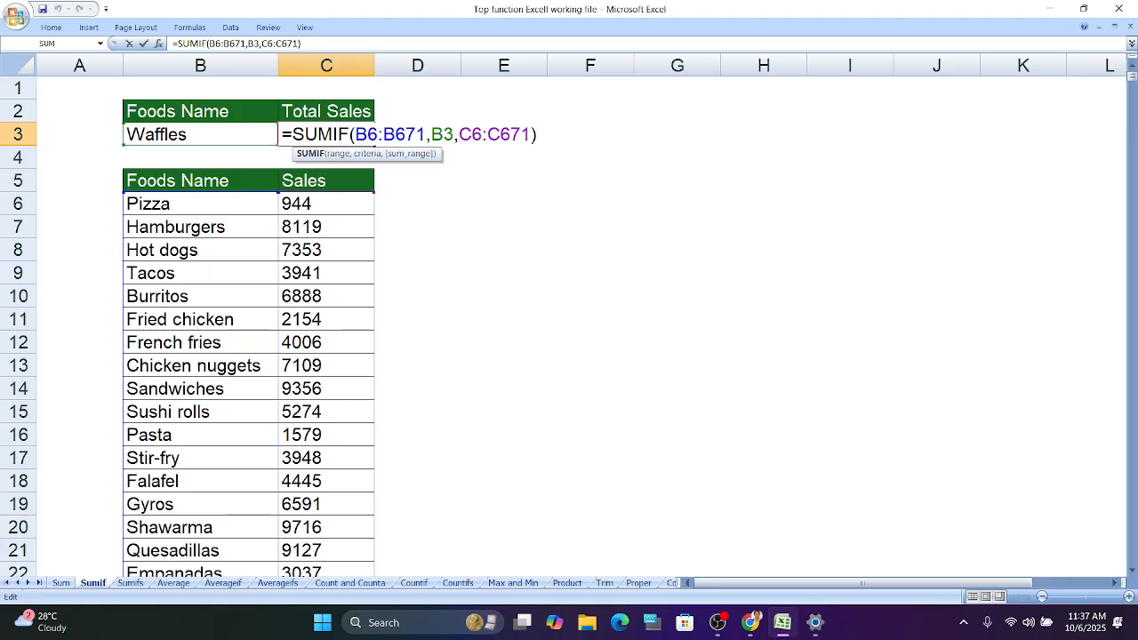
{"action": "left_click", "coordinate": [531, 134]}
{"action": "key", "text": "BackSpace"}
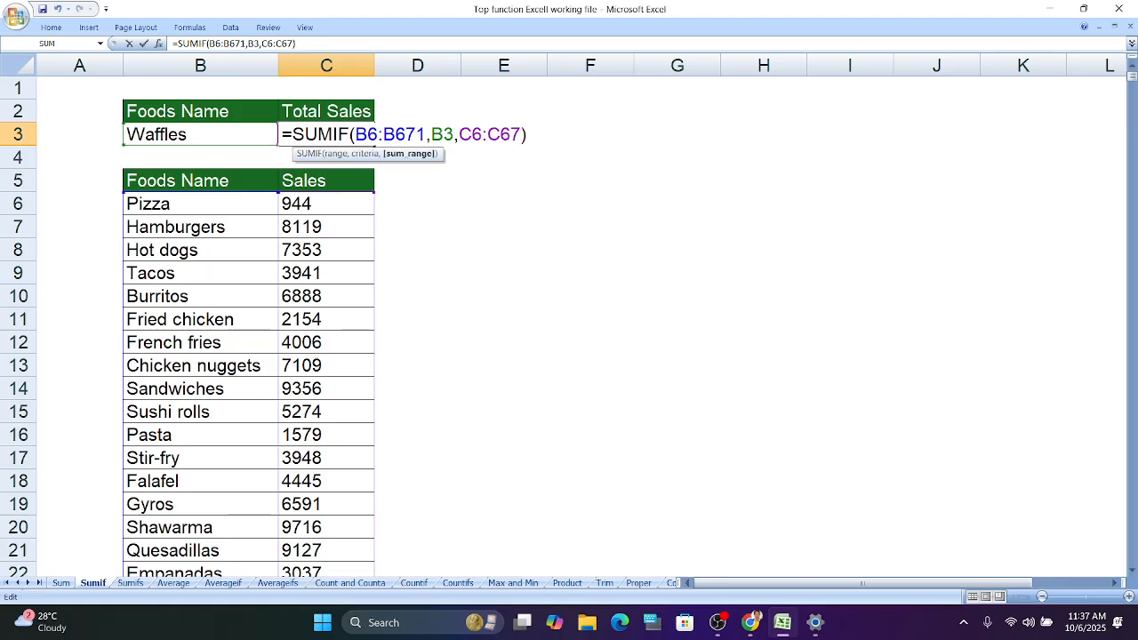
{"action": "left_click_drag", "start_coordinate": [531, 134], "coordinate": [293, 134]}
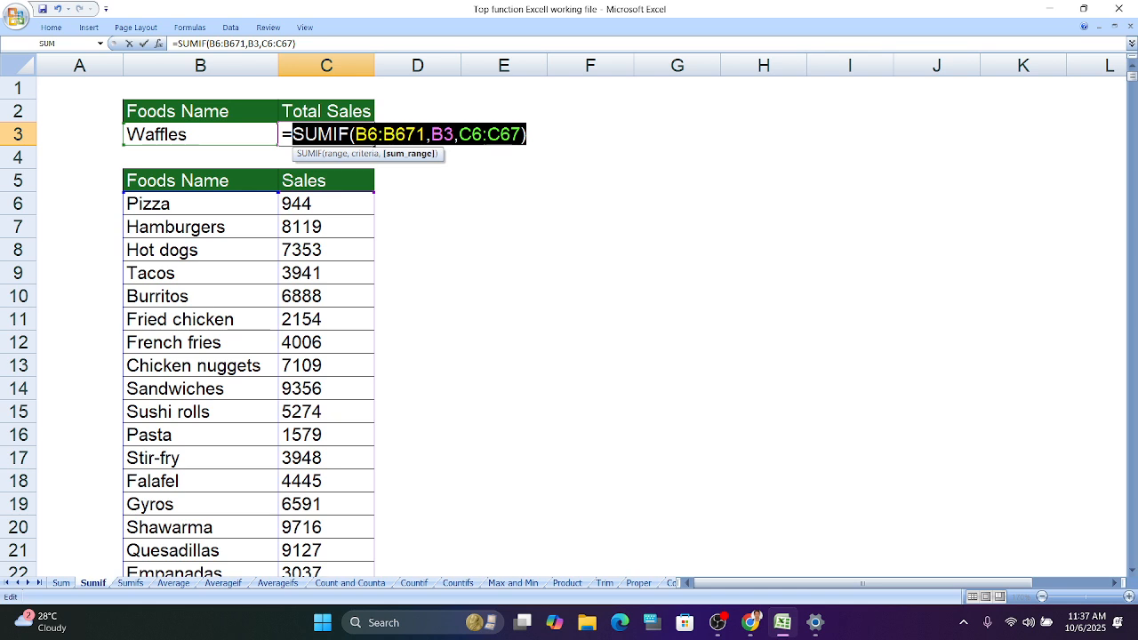
{"action": "key", "text": "BackSpace"}
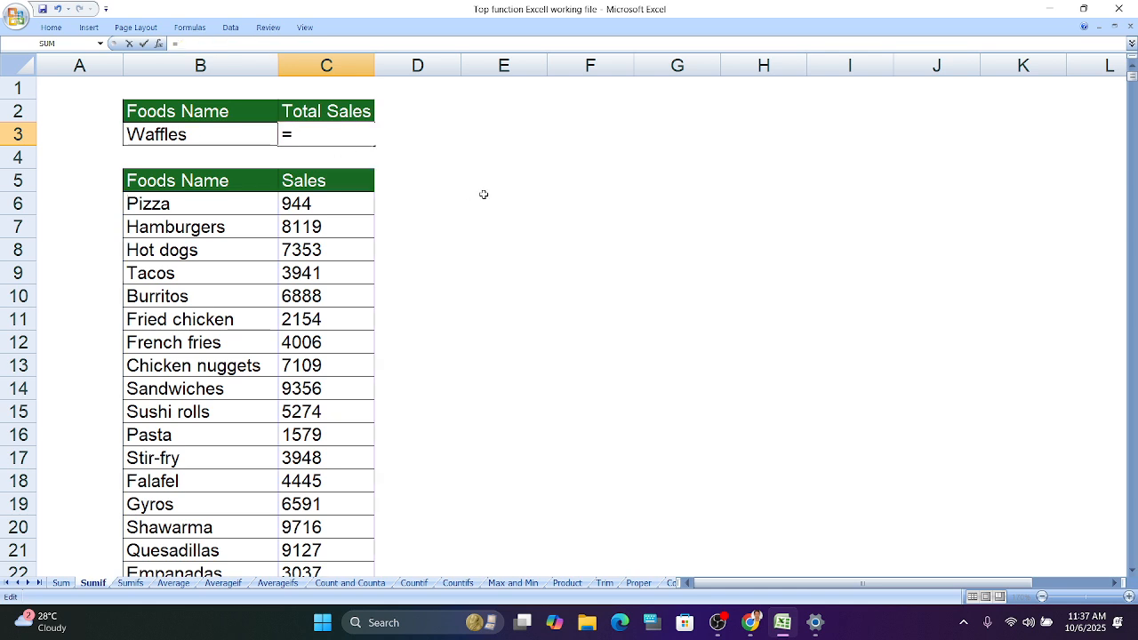
{"action": "key", "text": "BackSpace"}
{"action": "type", "text": "="}
- Scroll through the food sales list to its last row and back to the top
{"action": "scroll", "coordinate": [238, 250], "scroll_direction": "down", "scroll_amount": 6}
{"action": "scroll", "coordinate": [237, 250], "scroll_direction": "down", "scroll_amount": 20}
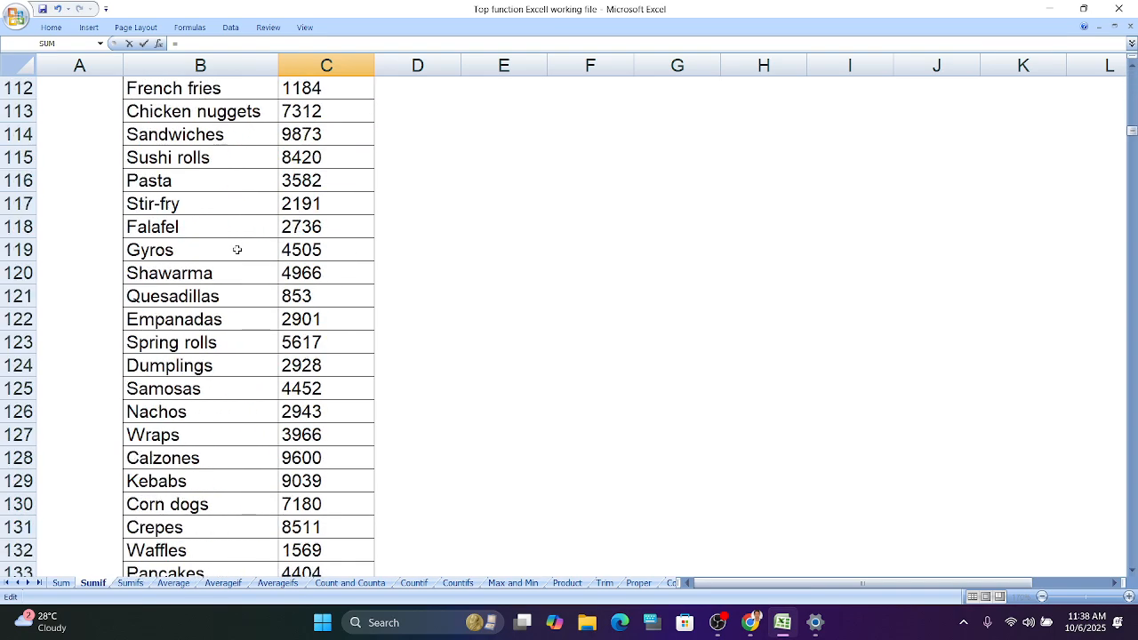
{"action": "scroll", "coordinate": [237, 250], "scroll_direction": "down", "scroll_amount": 20}
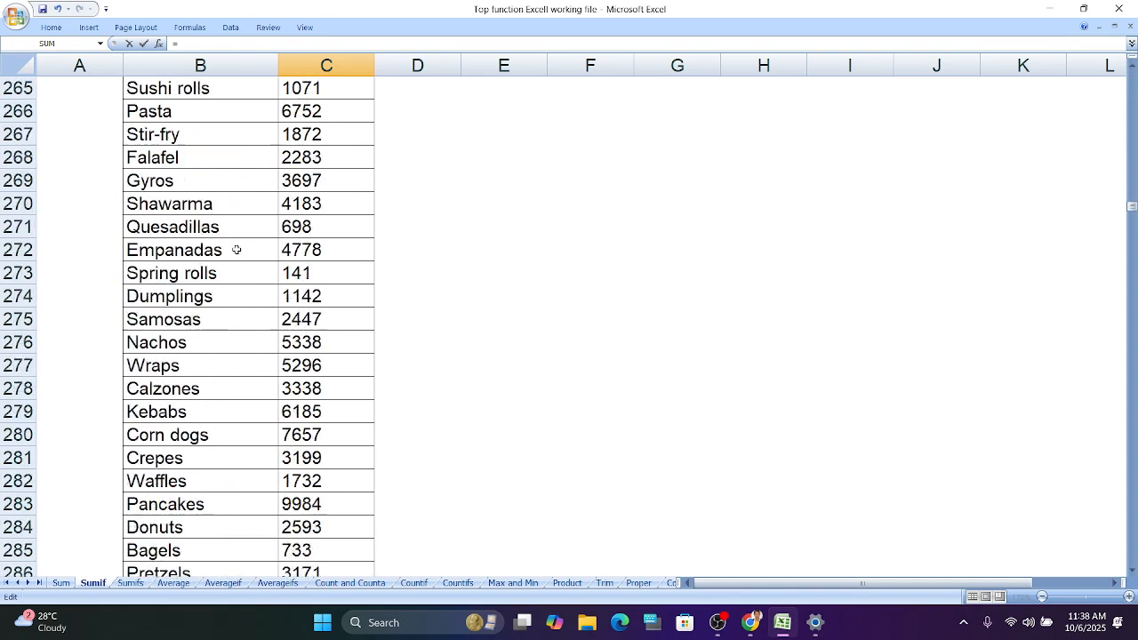
{"action": "scroll", "coordinate": [236, 250], "scroll_direction": "down", "scroll_amount": 20}
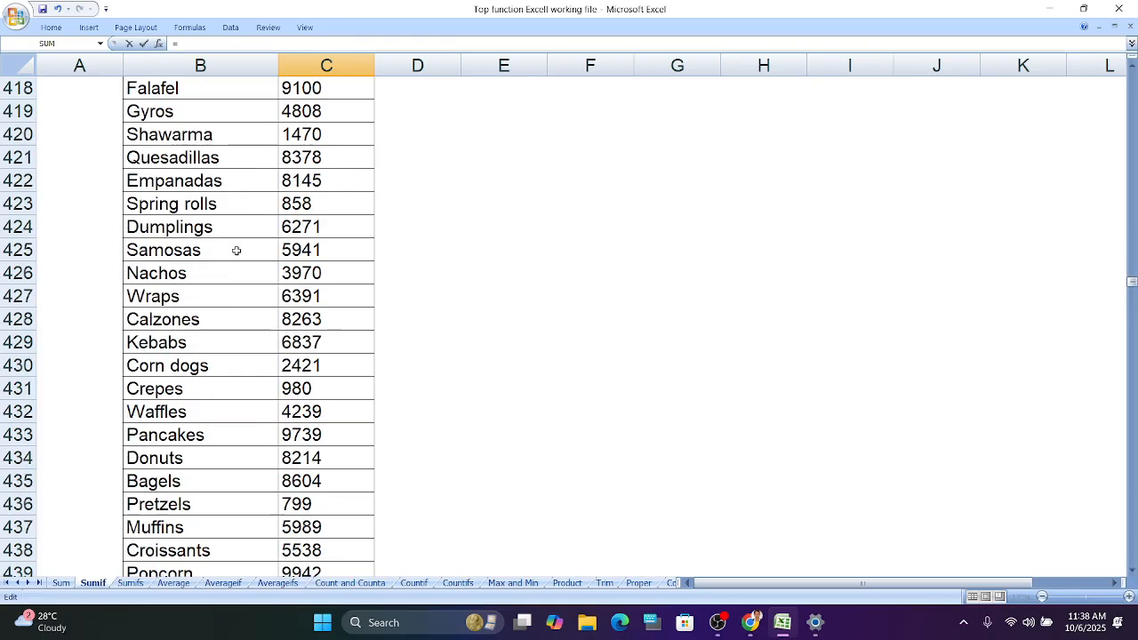
{"action": "scroll", "coordinate": [237, 252], "scroll_direction": "down", "scroll_amount": 20}
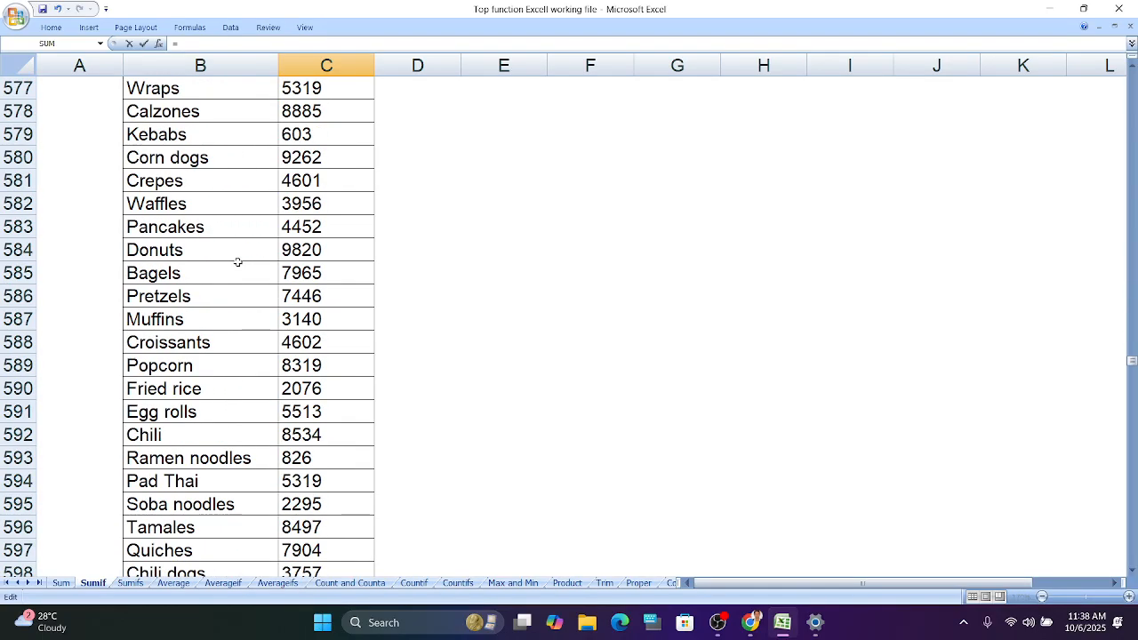
{"action": "scroll", "coordinate": [237, 260], "scroll_direction": "down", "scroll_amount": 20}
{"action": "scroll", "coordinate": [237, 259], "scroll_direction": "up", "scroll_amount": 10}
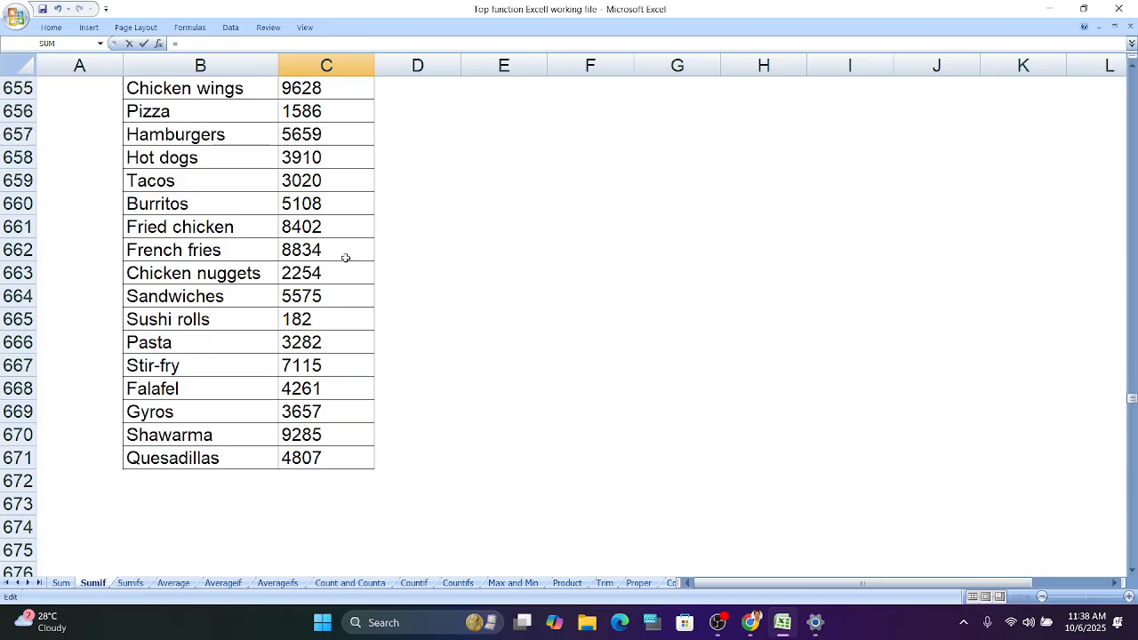
{"action": "scroll", "coordinate": [345, 258], "scroll_direction": "up", "scroll_amount": 1}
{"action": "scroll", "coordinate": [345, 258], "scroll_direction": "up", "scroll_amount": 20}
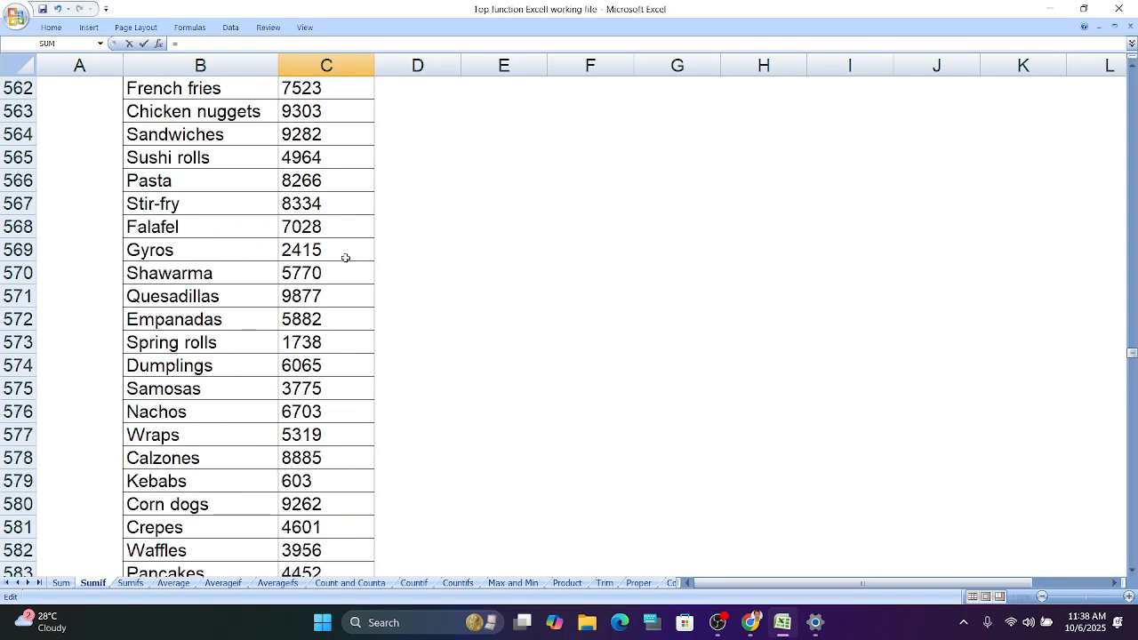
{"action": "scroll", "coordinate": [345, 258], "scroll_direction": "up", "scroll_amount": 20}
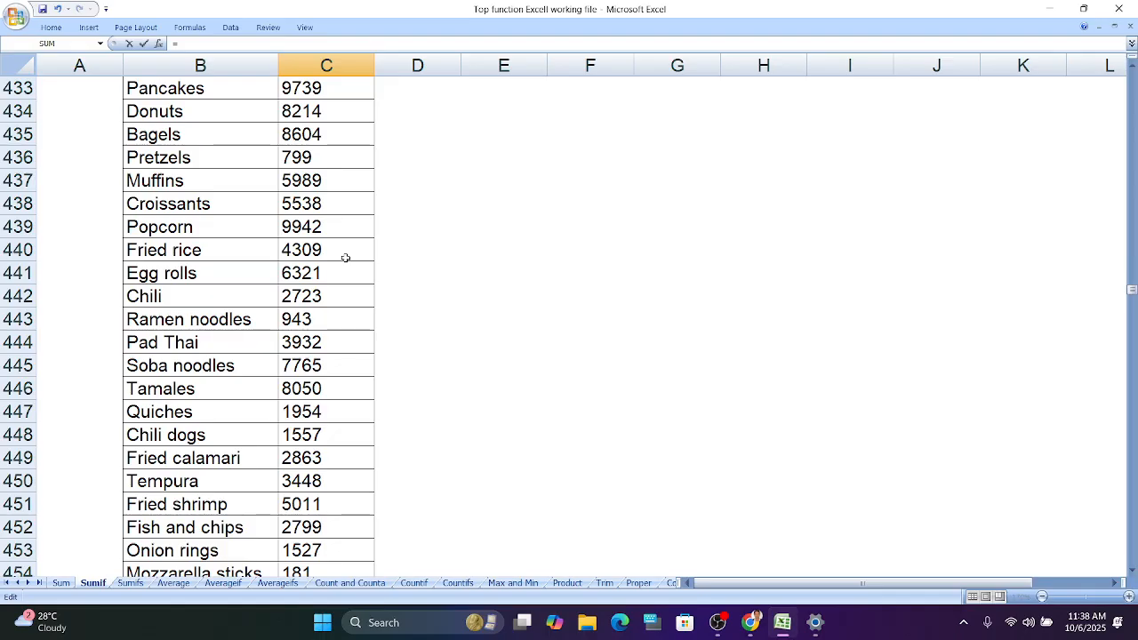
{"action": "scroll", "coordinate": [345, 258], "scroll_direction": "up", "scroll_amount": 12}
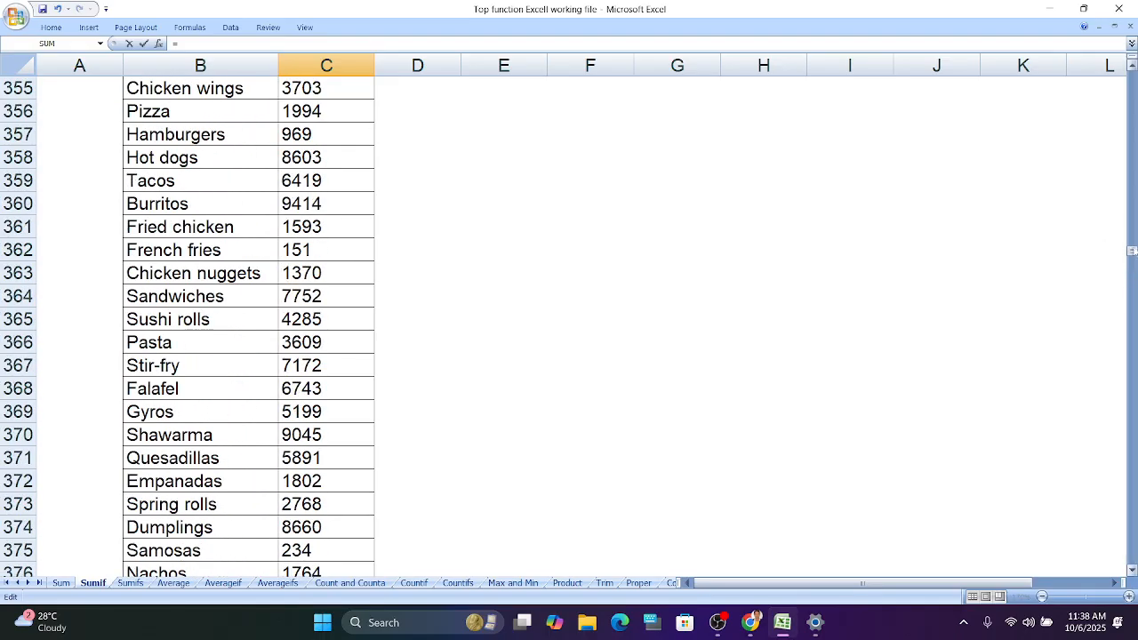
{"action": "left_click_drag", "start_coordinate": [1133, 251], "coordinate": [1132, 81]}
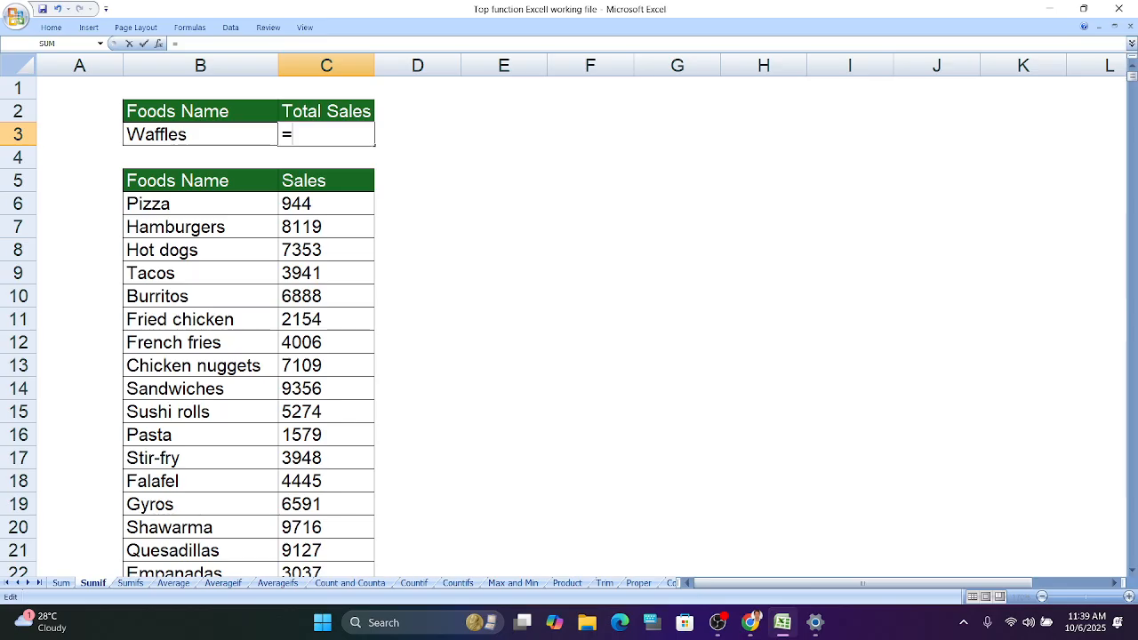
- Start a SUMIF formula in C3 and select B6:B671 as its range
{"action": "type", "text": "su"}
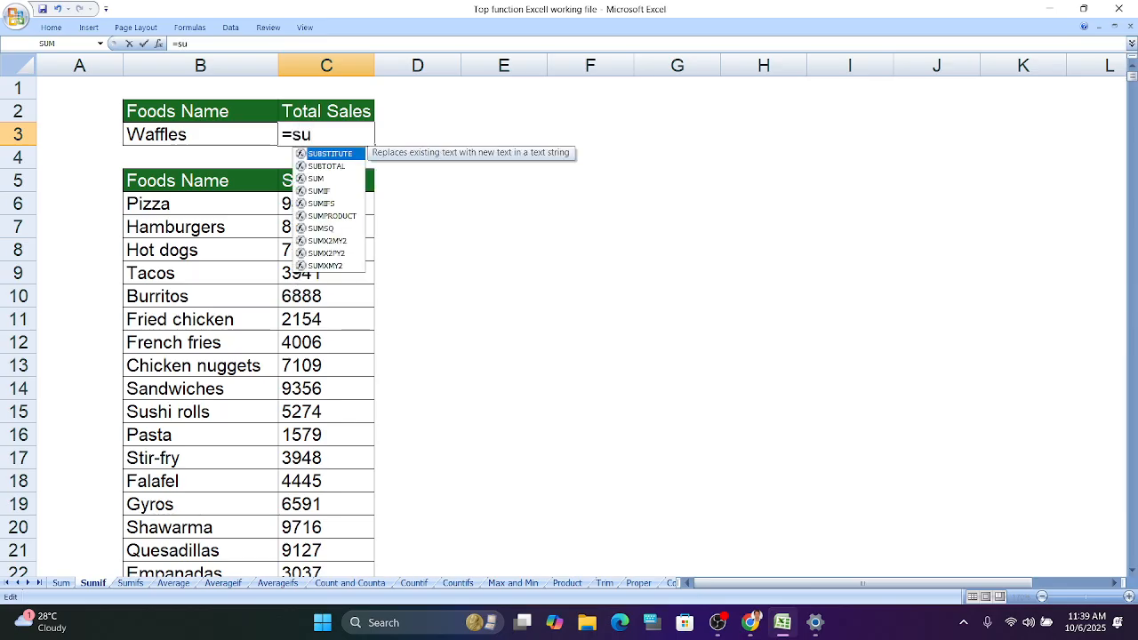
{"action": "type", "text": "mif"}
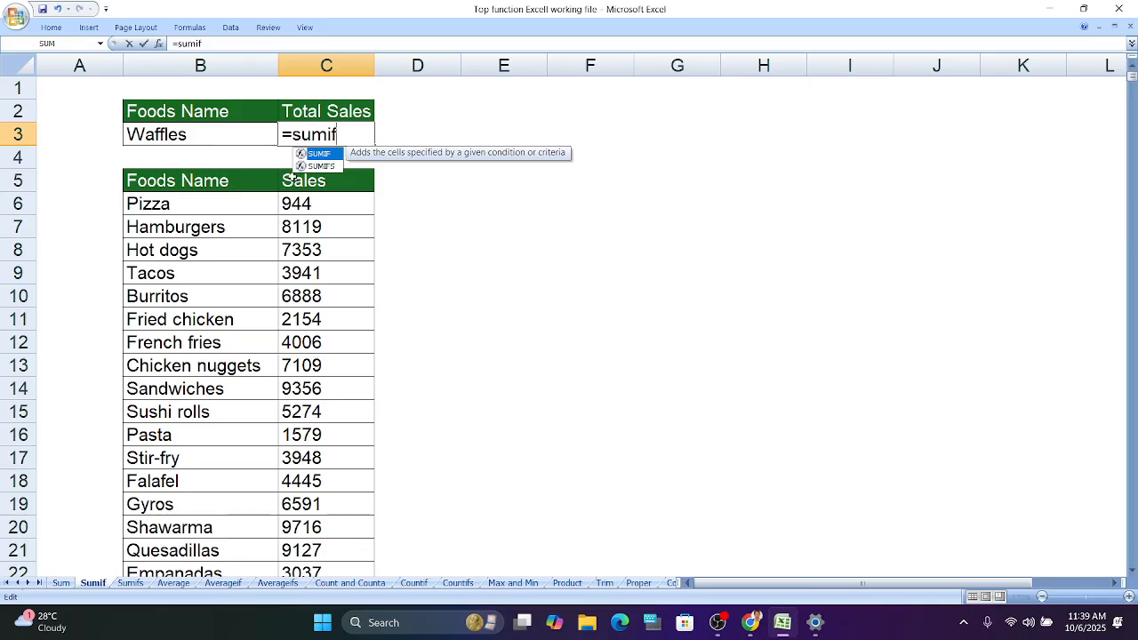
{"action": "double_click", "coordinate": [338, 155]}
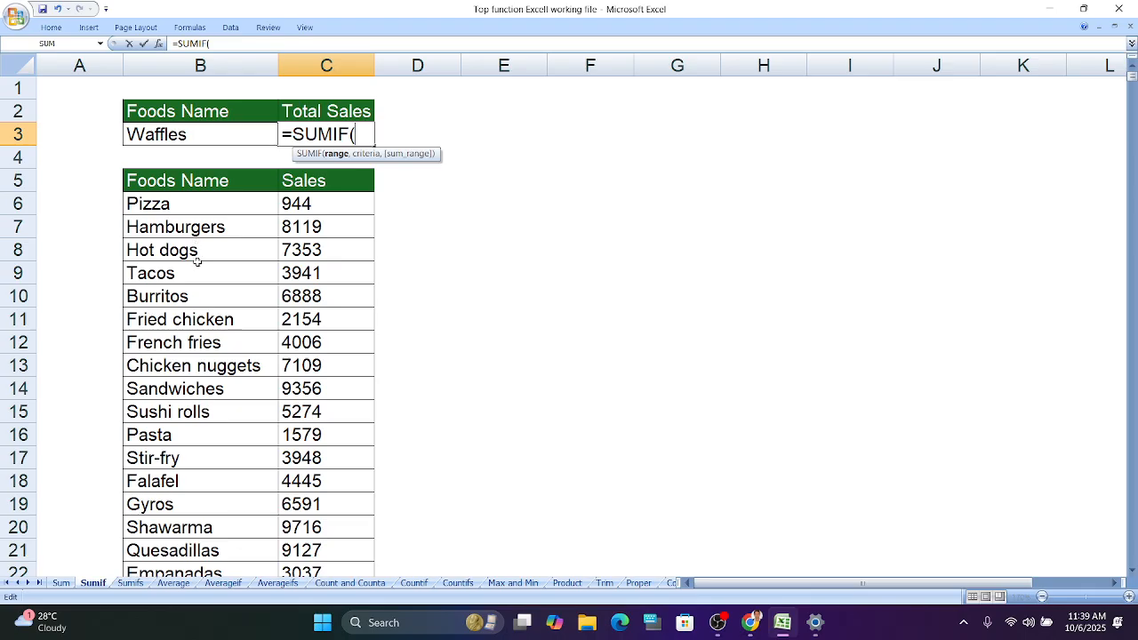
{"action": "left_click", "coordinate": [217, 208]}
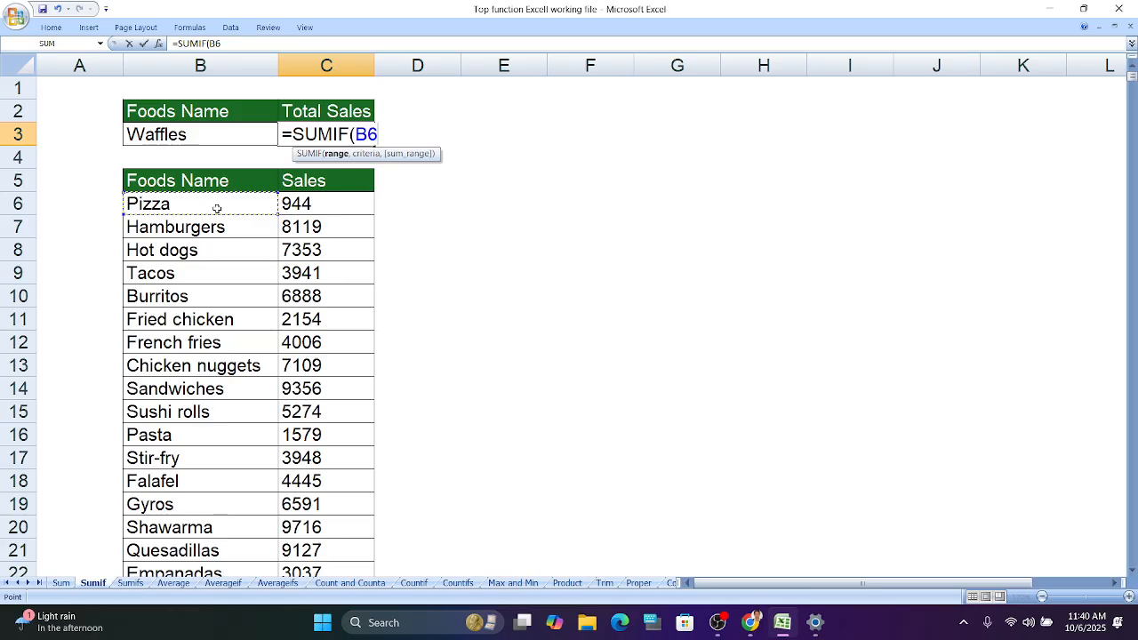
{"action": "key", "text": "ctrl+shift+Down"}
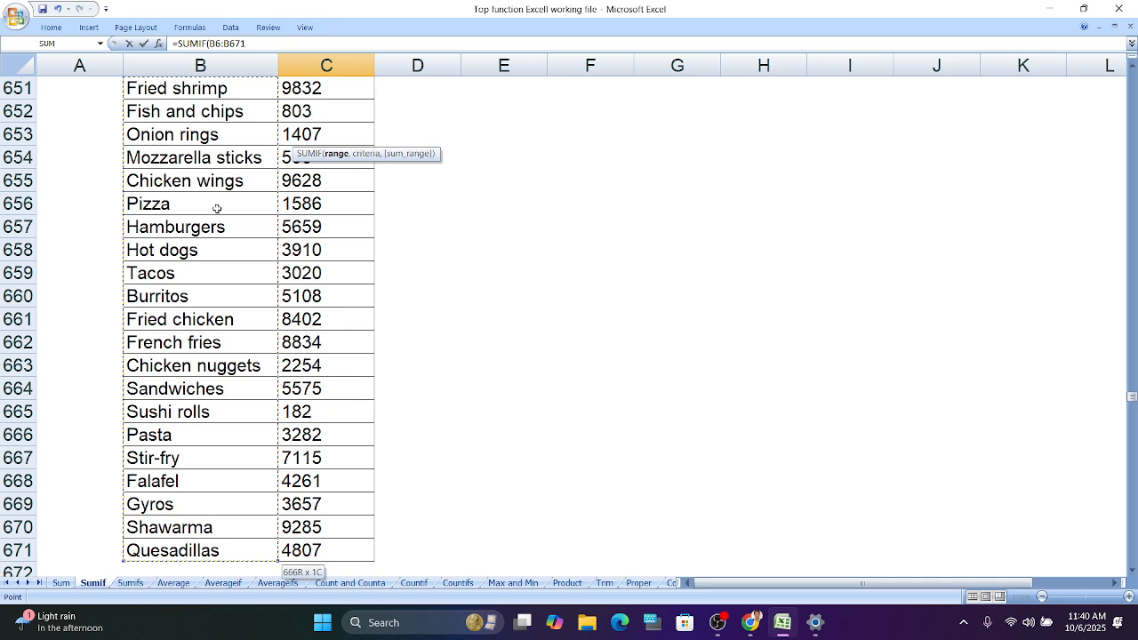
{"action": "key", "text": "ctrl+BackSpace"}
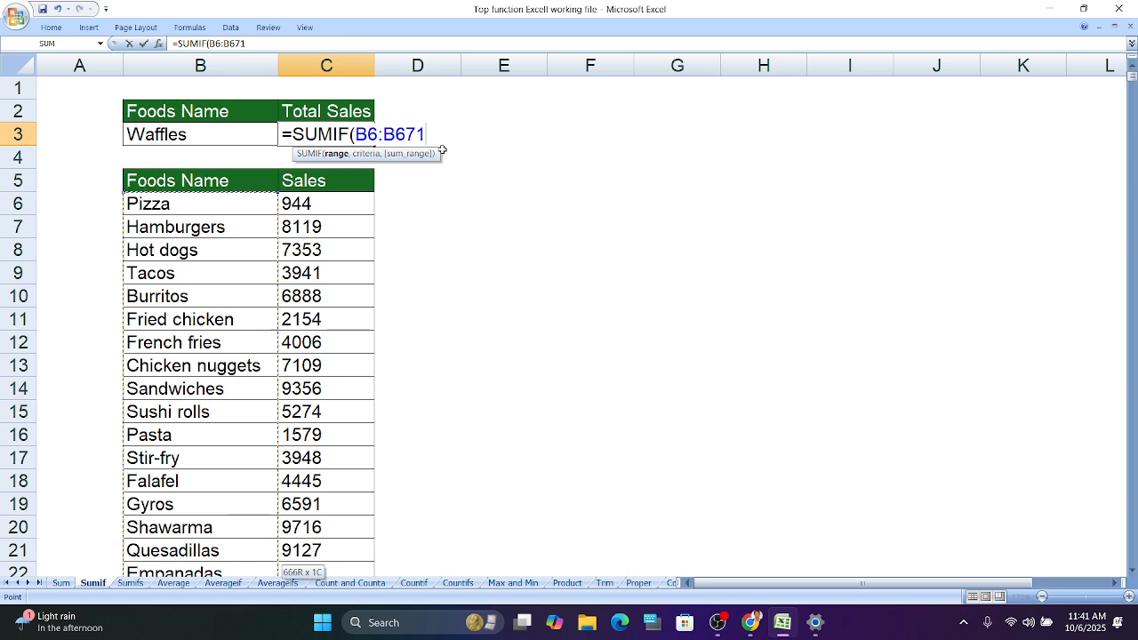
- Add B3 as the criteria and C6:C671 as the sum range, completing =SUMIF(B6:B671,B3,C6:C671)
{"action": "type", "text": ","}
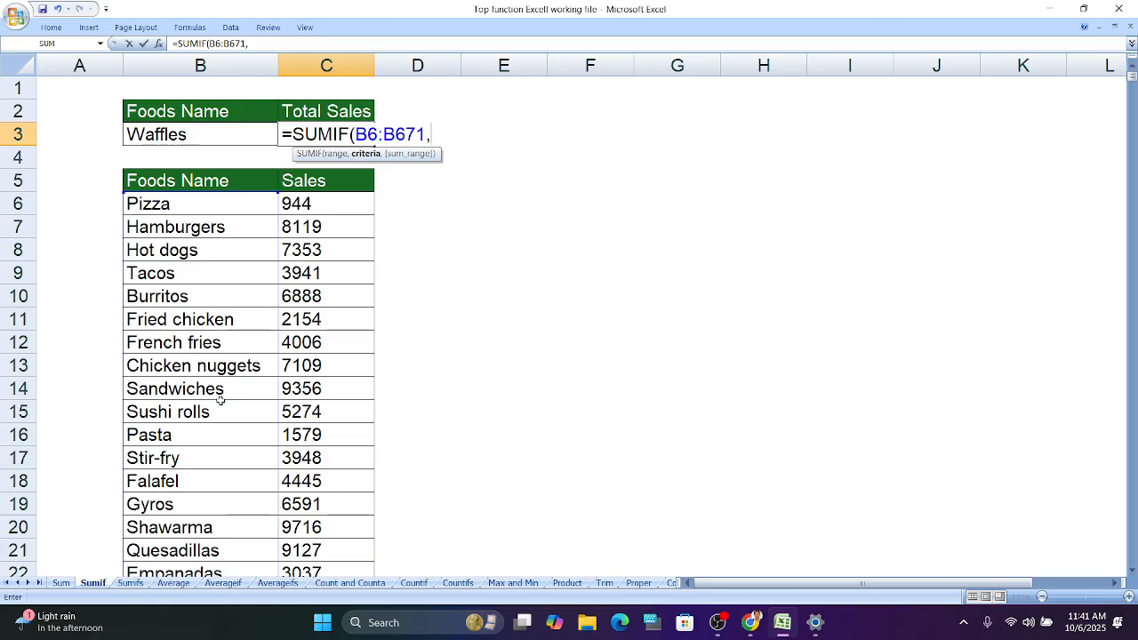
{"action": "left_click", "coordinate": [244, 140]}
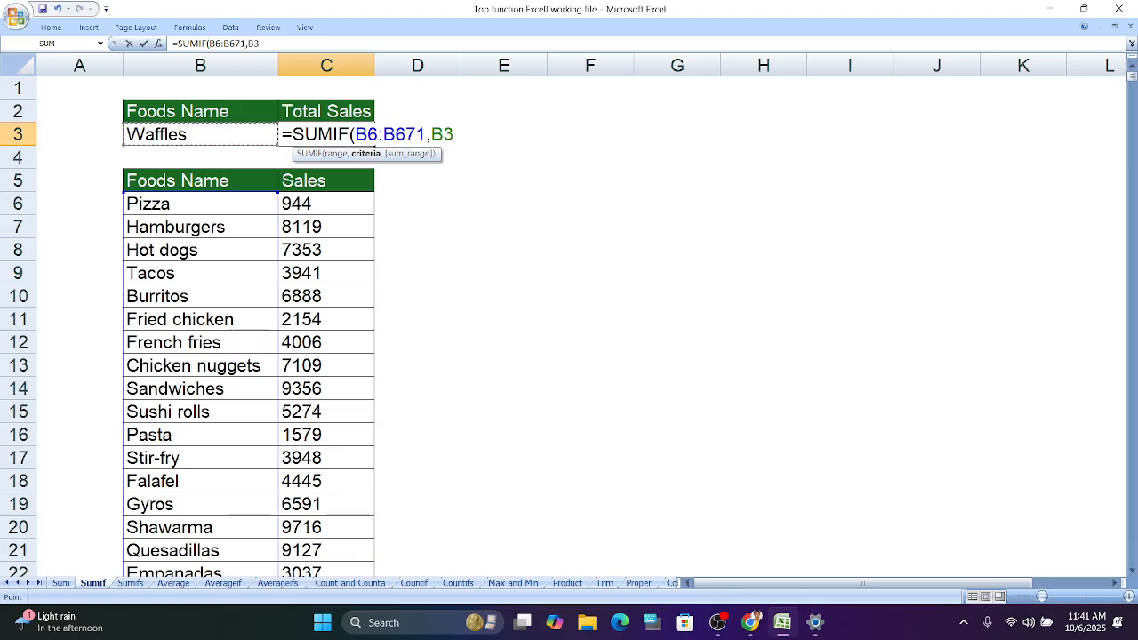
{"action": "type", "text": ","}
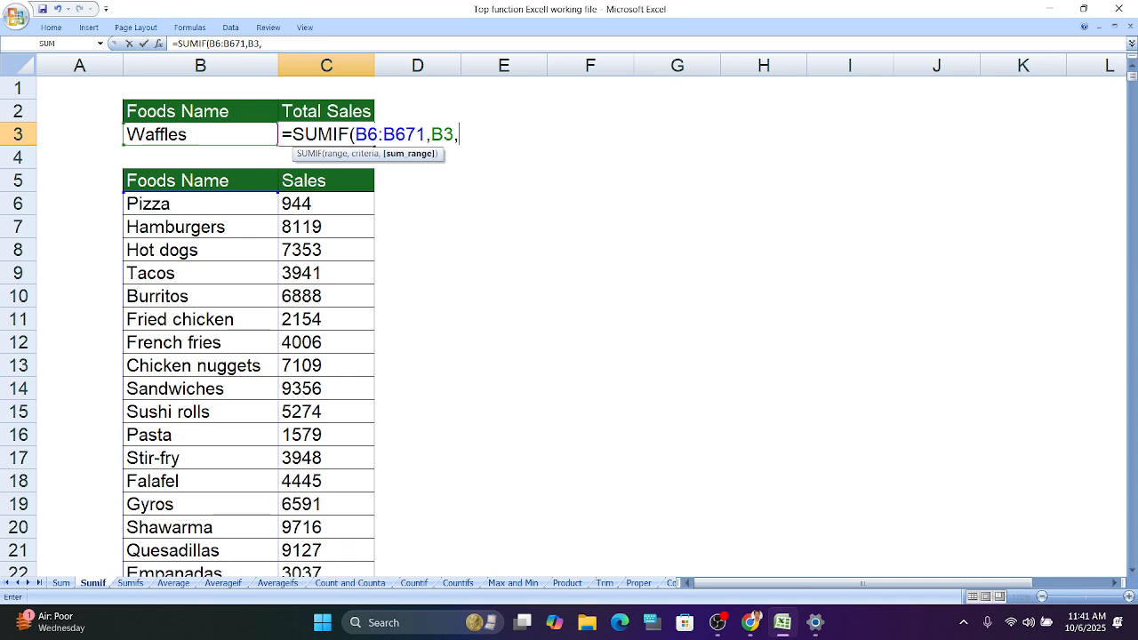
{"action": "left_click", "coordinate": [326, 206]}
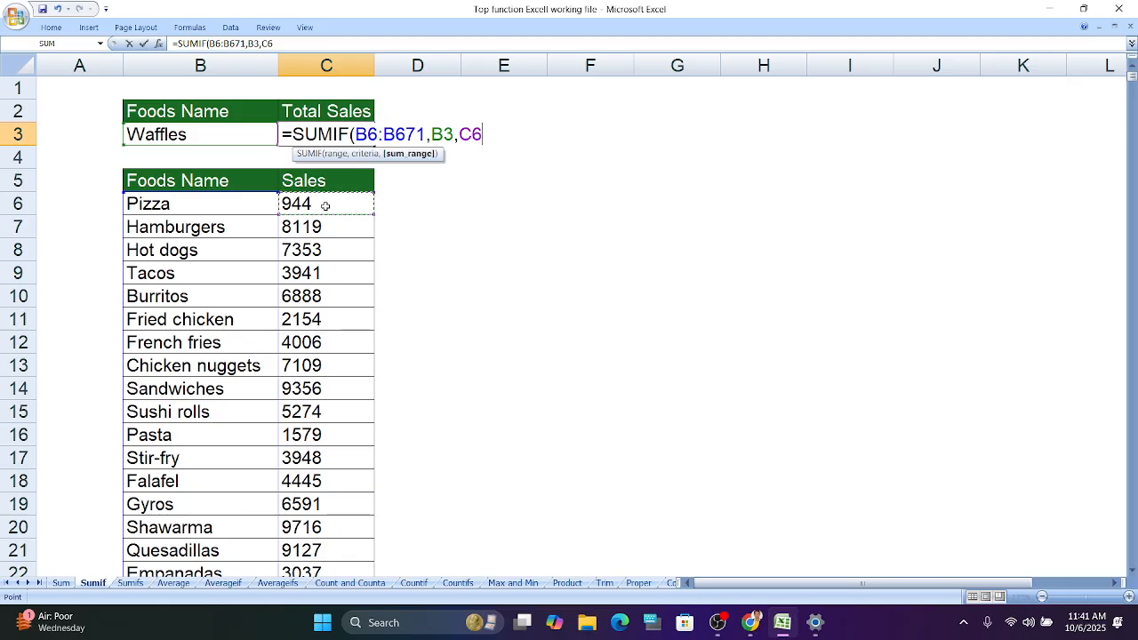
{"action": "key", "text": "ctrl+shift+Down"}
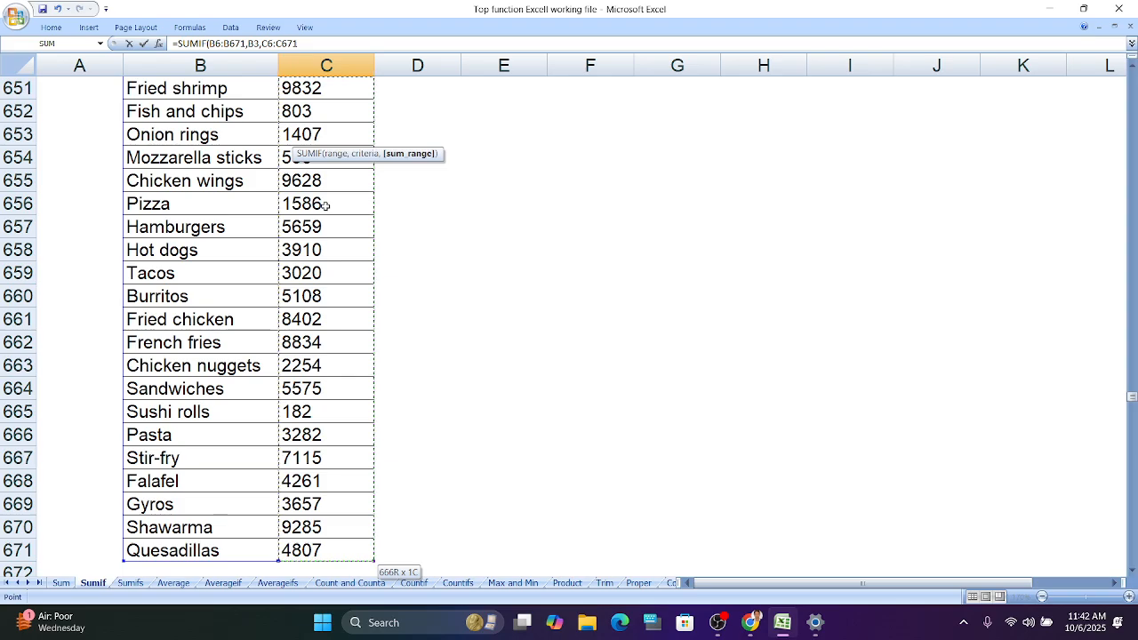
{"action": "key", "text": "ctrl+BackSpace"}
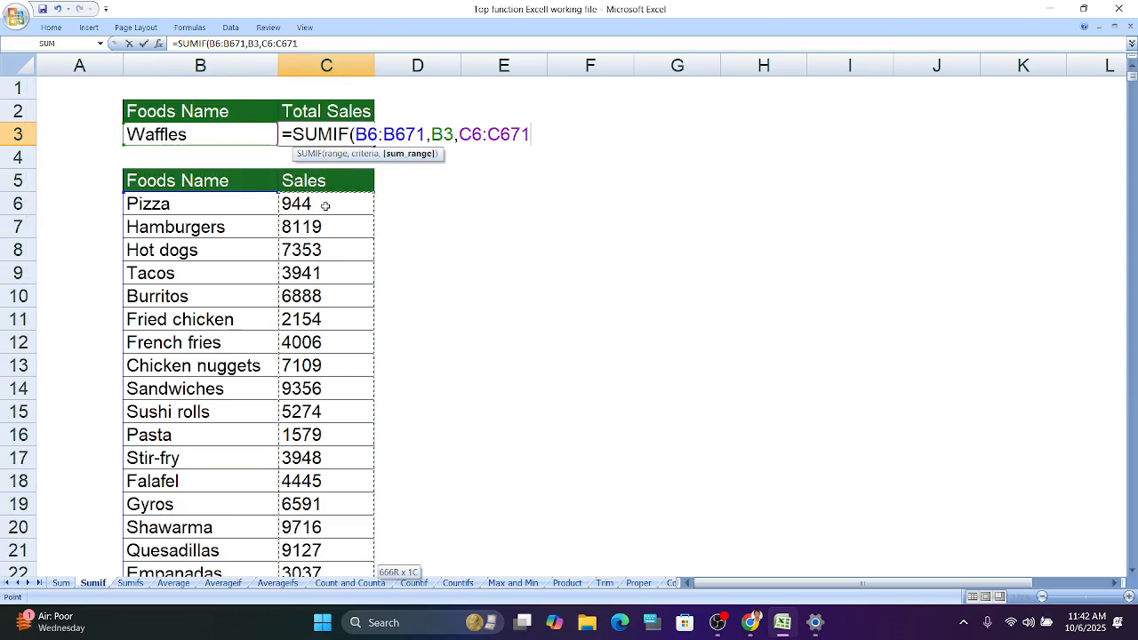
{"action": "key", "text": "Return"}
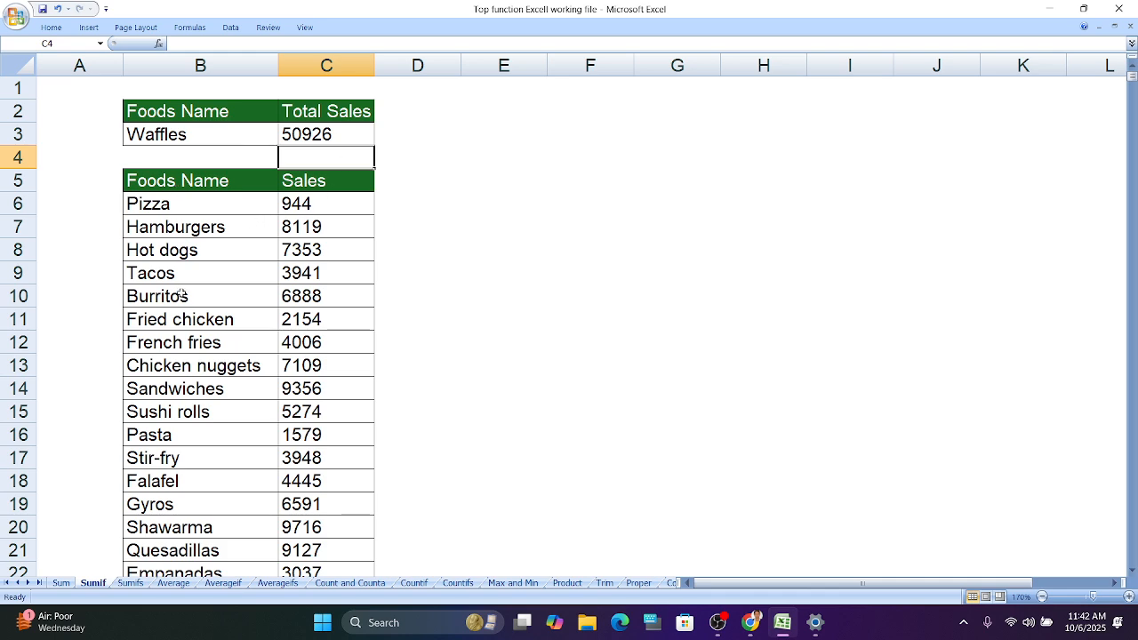
- Replace the criteria food name in B3 with Pizza
{"action": "scroll", "coordinate": [182, 294], "scroll_direction": "down", "scroll_amount": 7}
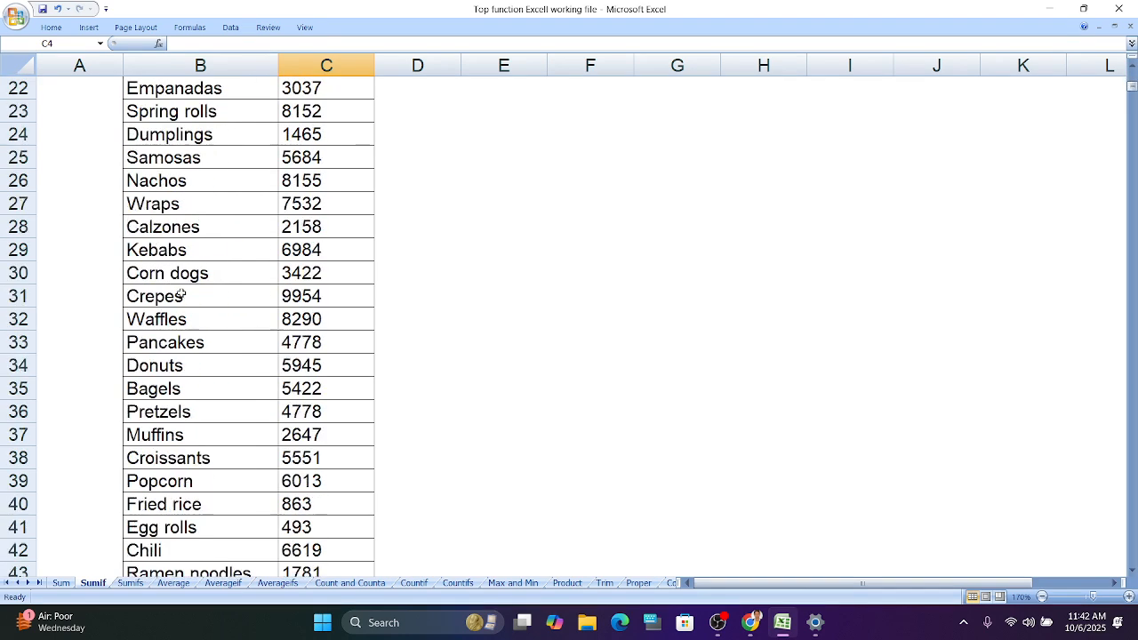
{"action": "scroll", "coordinate": [182, 294], "scroll_direction": "up", "scroll_amount": 2}
{"action": "scroll", "coordinate": [181, 295], "scroll_direction": "up", "scroll_amount": 5}
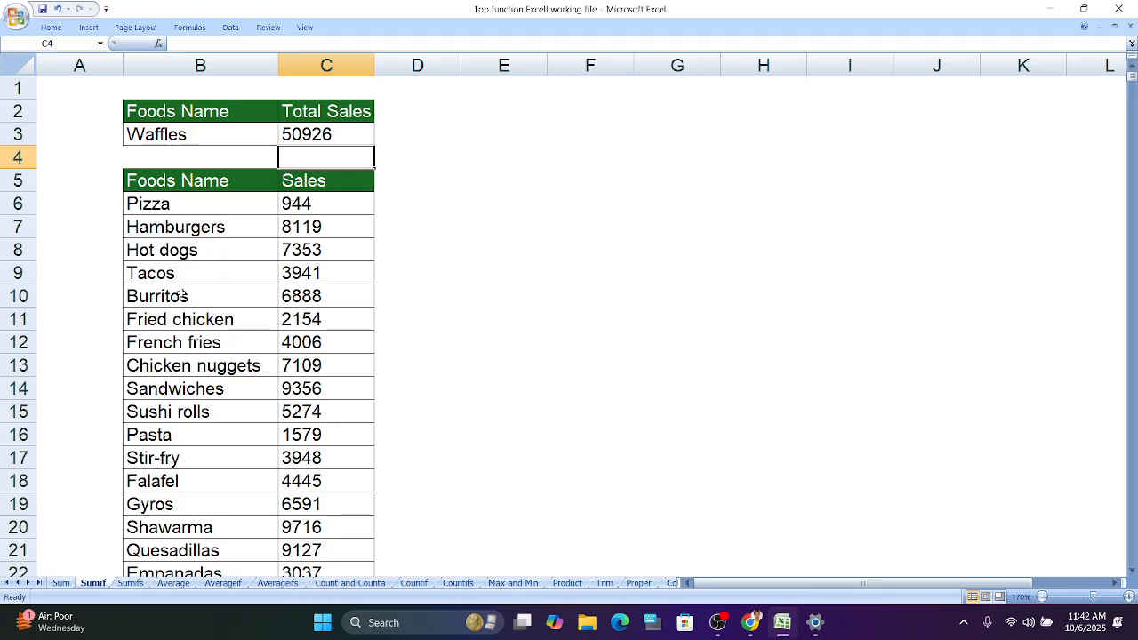
{"action": "double_click", "coordinate": [215, 139]}
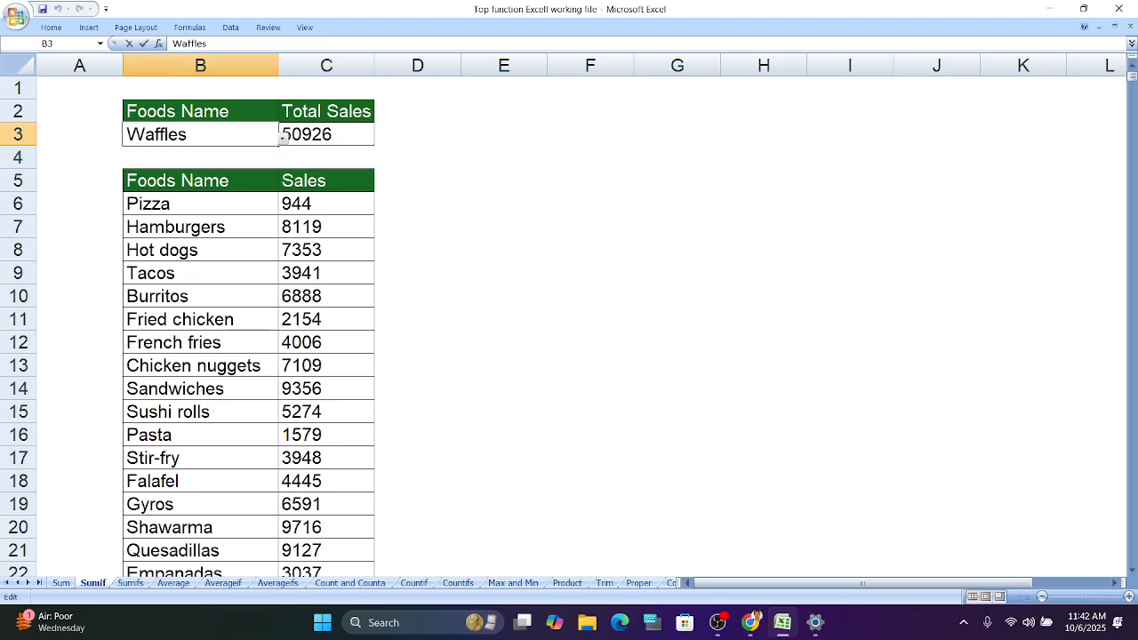
{"action": "key", "text": "BackSpace"}
{"action": "key", "text": "BackSpace"}
{"action": "key", "text": "BackSpace"}
{"action": "key", "text": "BackSpace"}
{"action": "key", "text": "BackSpace"}
{"action": "key", "text": "BackSpace"}
{"action": "key", "text": "BackSpace"}
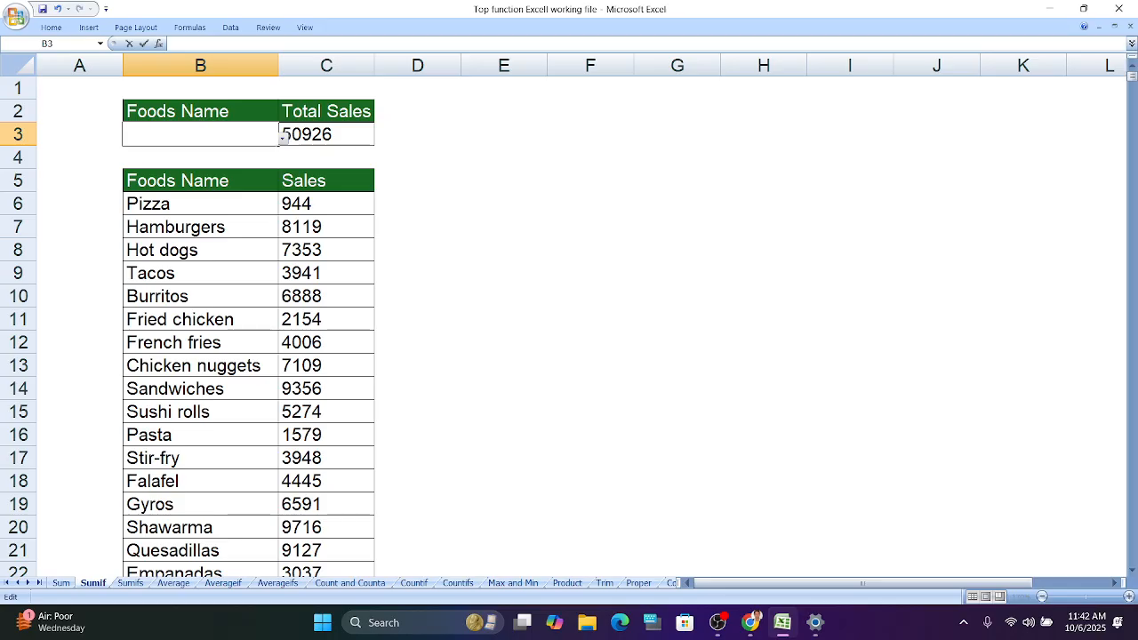
{"action": "type", "text": "Pizza"}
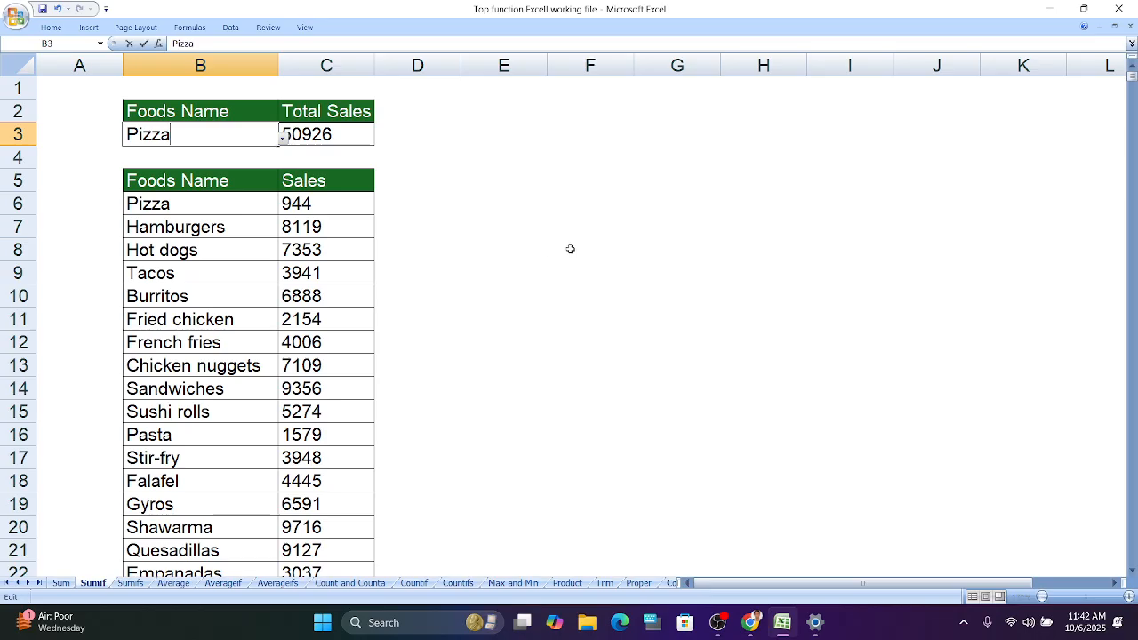
{"action": "left_click", "coordinate": [484, 173]}
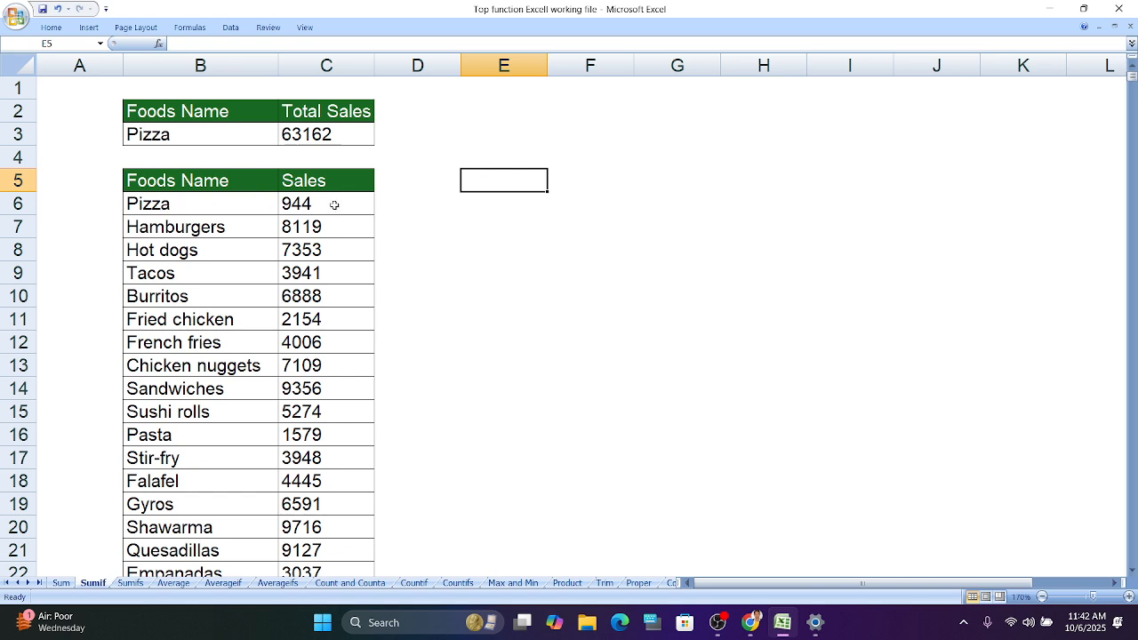
- Scroll through the food sales list to examine the Pizza entries, then select the first Pizza sales cell C6
{"action": "scroll", "coordinate": [230, 271], "scroll_direction": "down", "scroll_amount": 3}
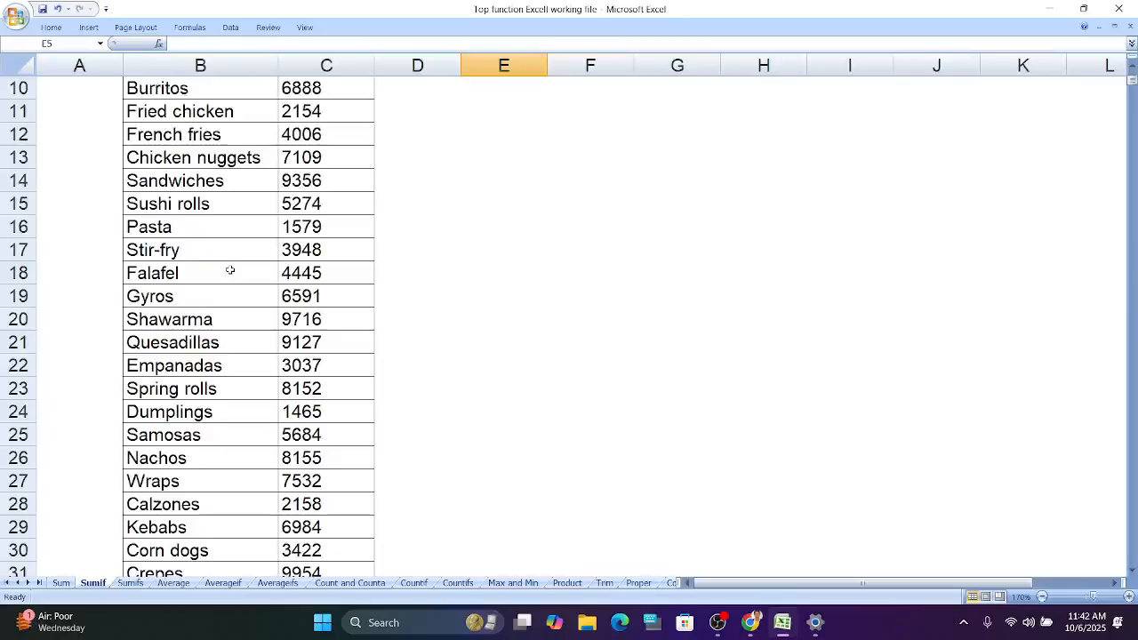
{"action": "scroll", "coordinate": [230, 270], "scroll_direction": "down", "scroll_amount": 10}
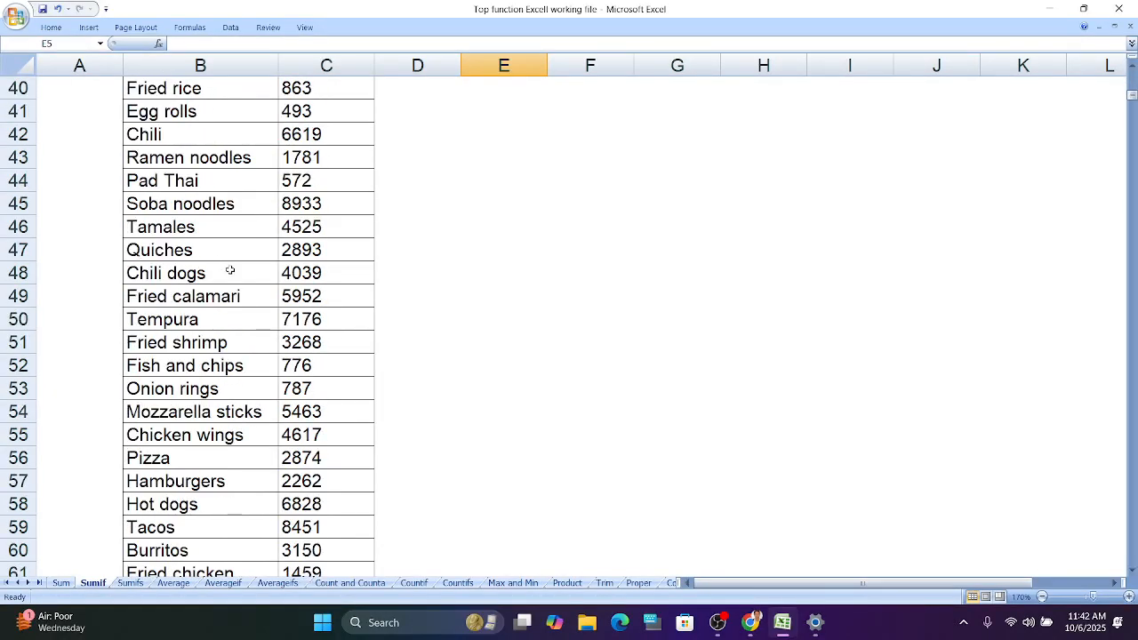
{"action": "scroll", "coordinate": [230, 271], "scroll_direction": "down", "scroll_amount": 2}
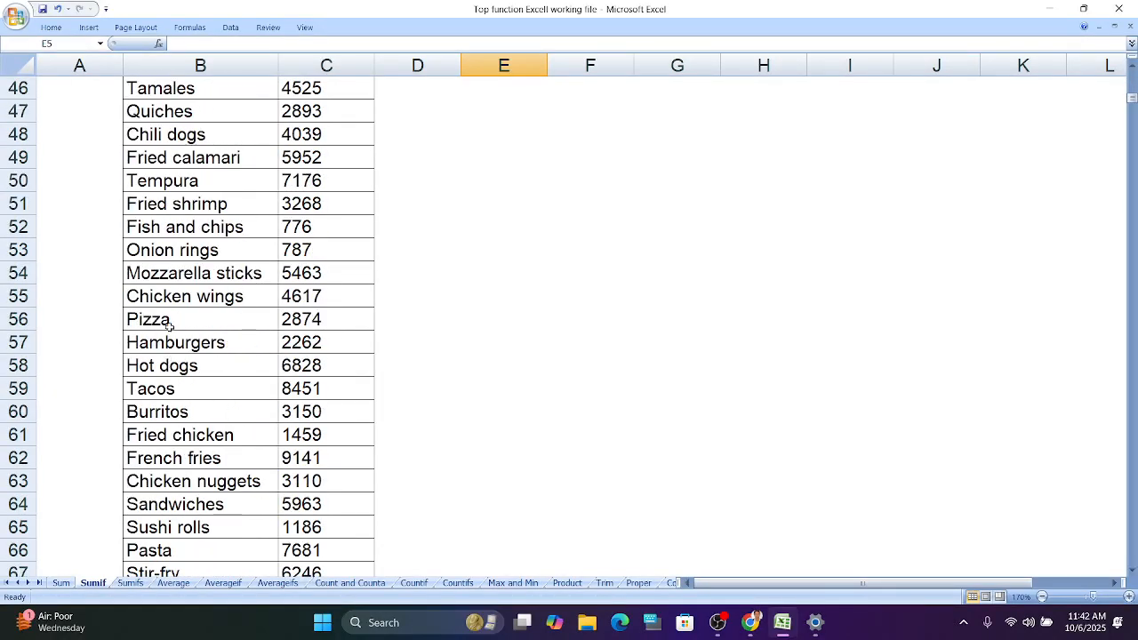
{"action": "scroll", "coordinate": [169, 326], "scroll_direction": "down", "scroll_amount": 13}
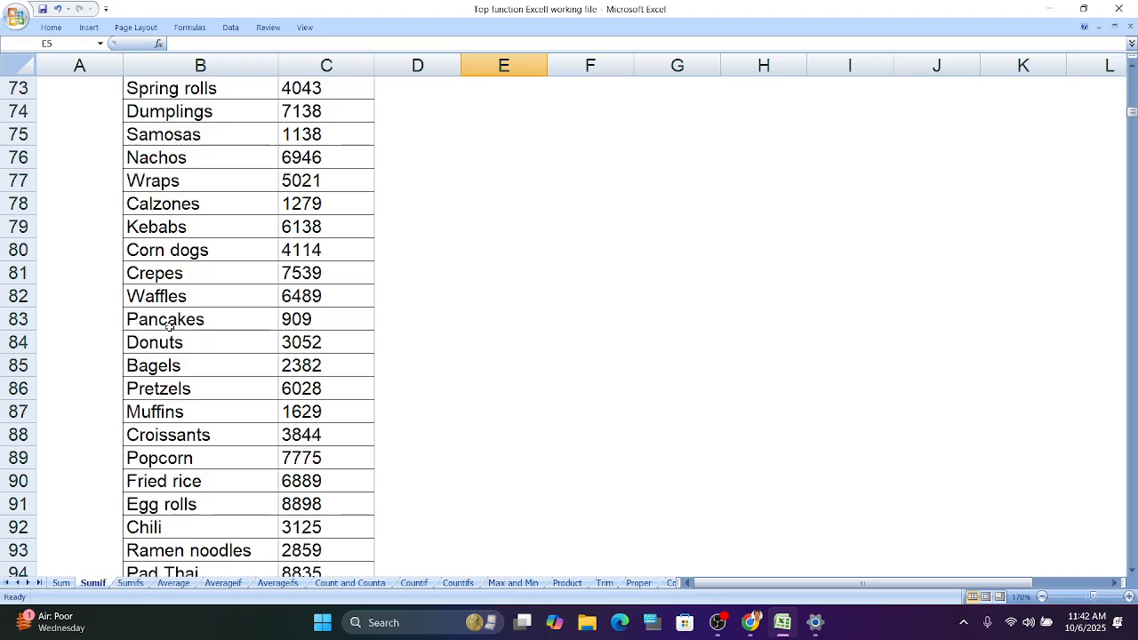
{"action": "scroll", "coordinate": [169, 326], "scroll_direction": "down", "scroll_amount": 3}
{"action": "scroll", "coordinate": [223, 284], "scroll_direction": "up", "scroll_amount": 20}
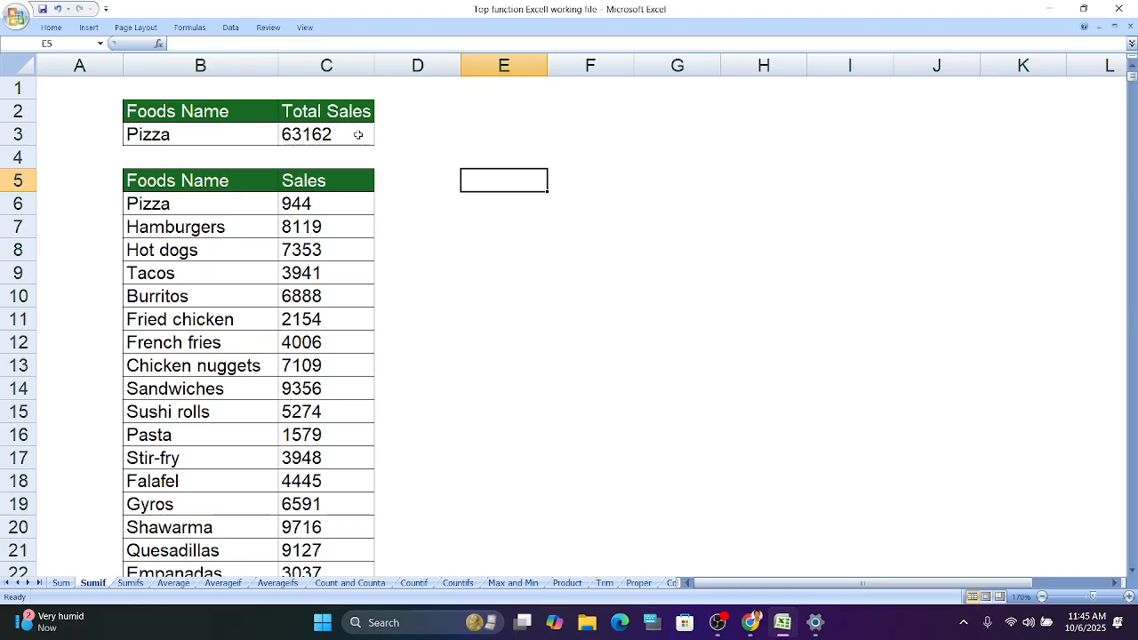
{"action": "left_click", "coordinate": [330, 206]}
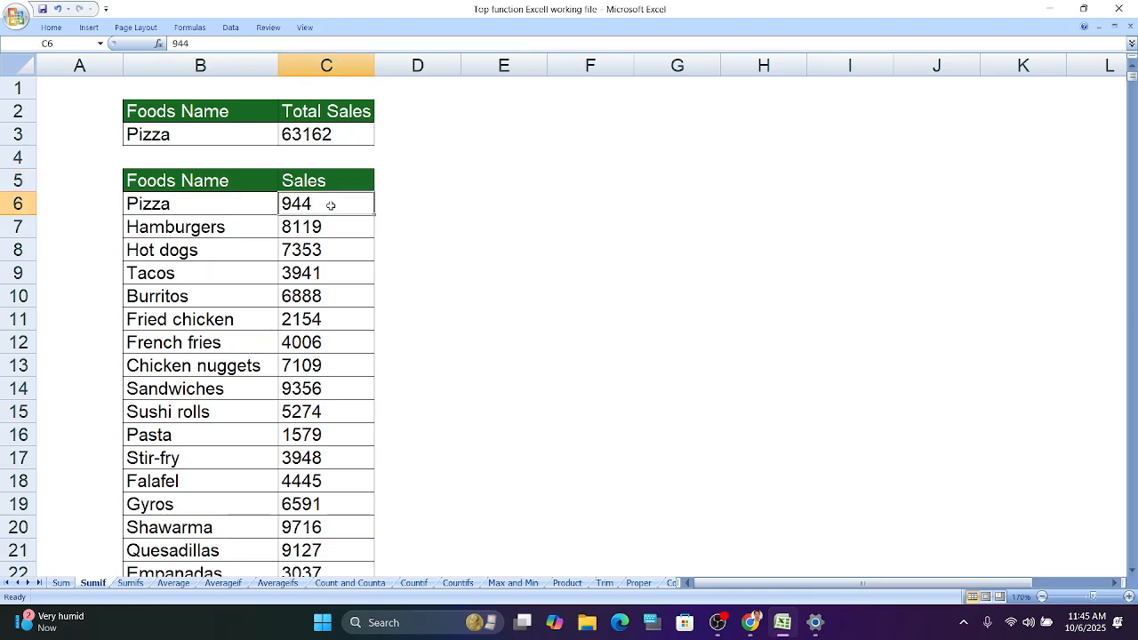
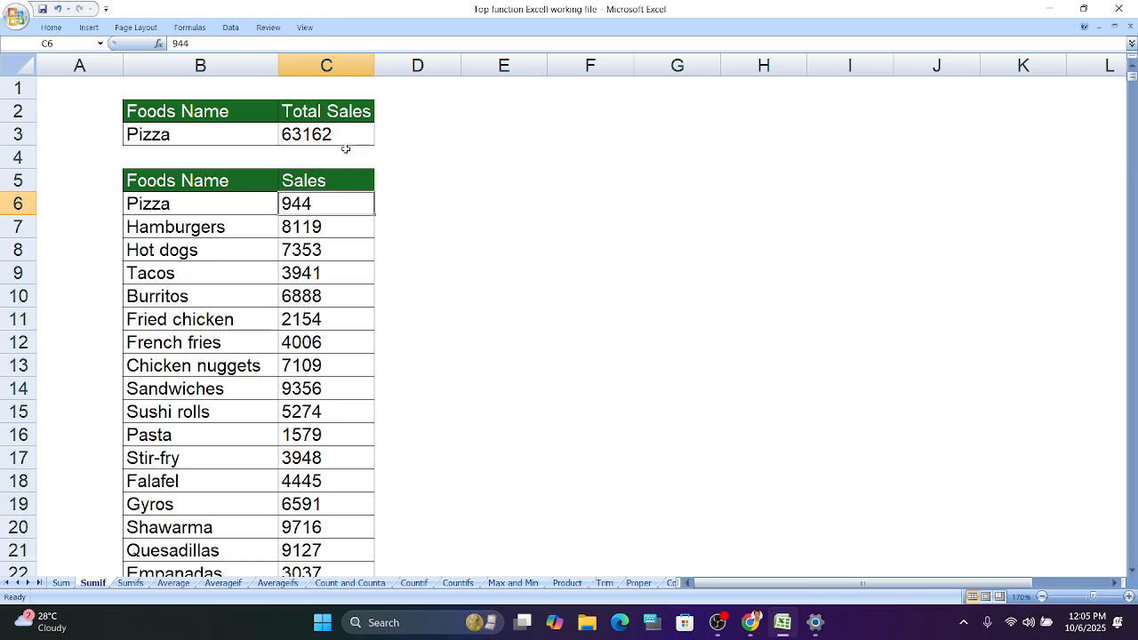
- On the Sumifs sheet, clear the existing formula in the Total Sales cell D3
{"action": "left_click", "coordinate": [130, 585]}
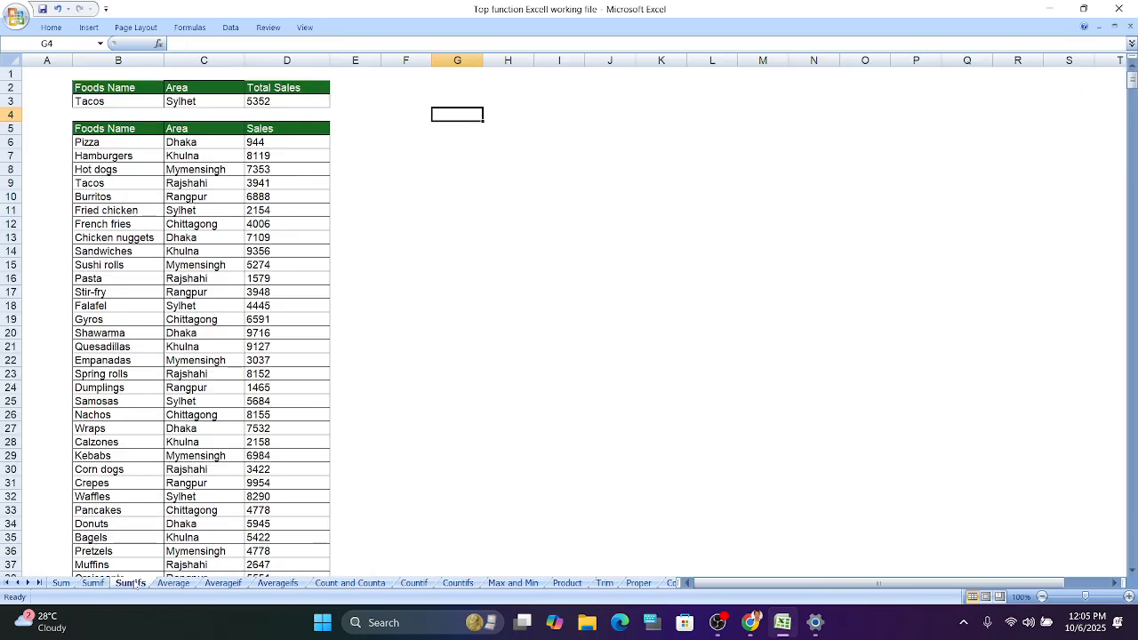
{"action": "left_click", "coordinate": [1130, 596]}
{"action": "left_click", "coordinate": [1129, 596]}
{"action": "left_click", "coordinate": [1129, 596]}
{"action": "left_click", "coordinate": [1130, 597]}
{"action": "scroll", "coordinate": [730, 307], "scroll_direction": "up", "scroll_amount": 1}
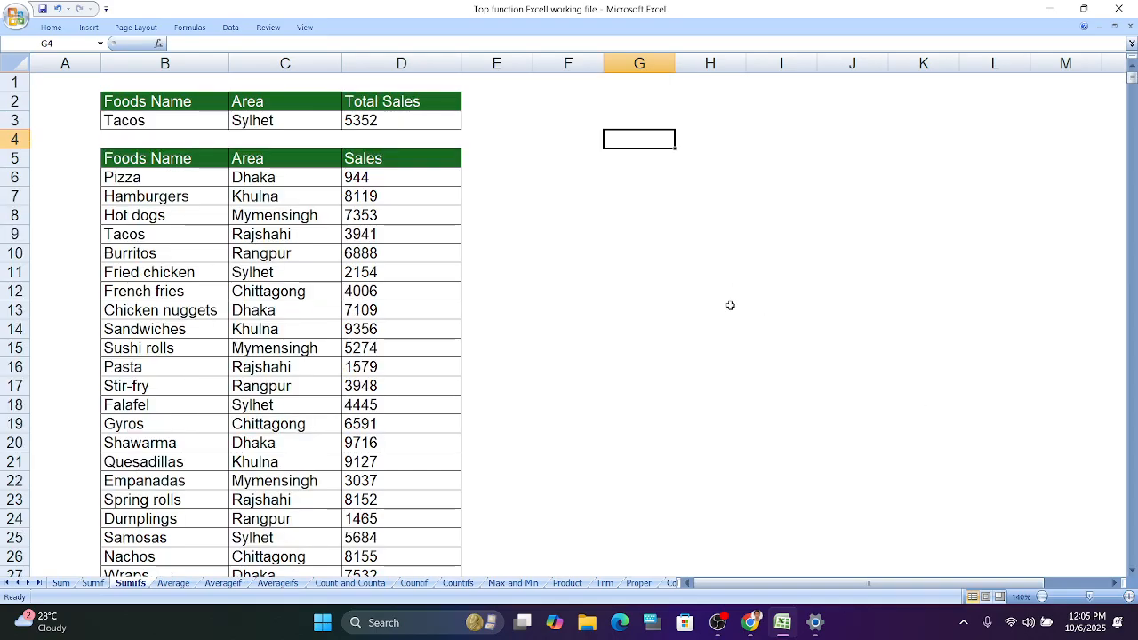
{"action": "left_click", "coordinate": [1129, 597]}
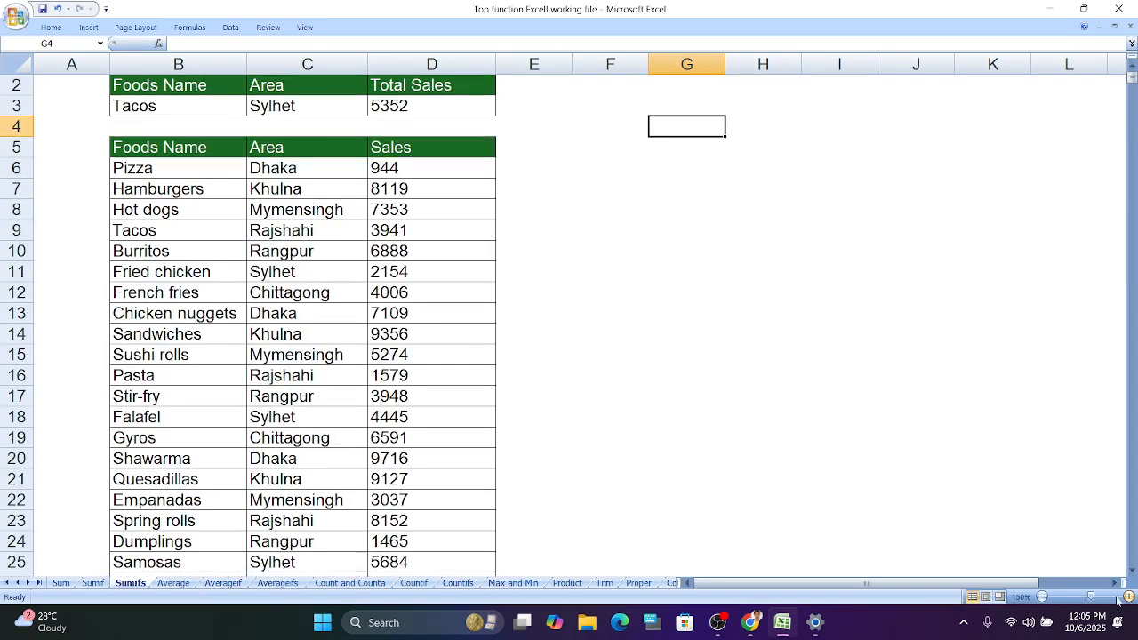
{"action": "scroll", "coordinate": [748, 402], "scroll_direction": "up", "scroll_amount": 1}
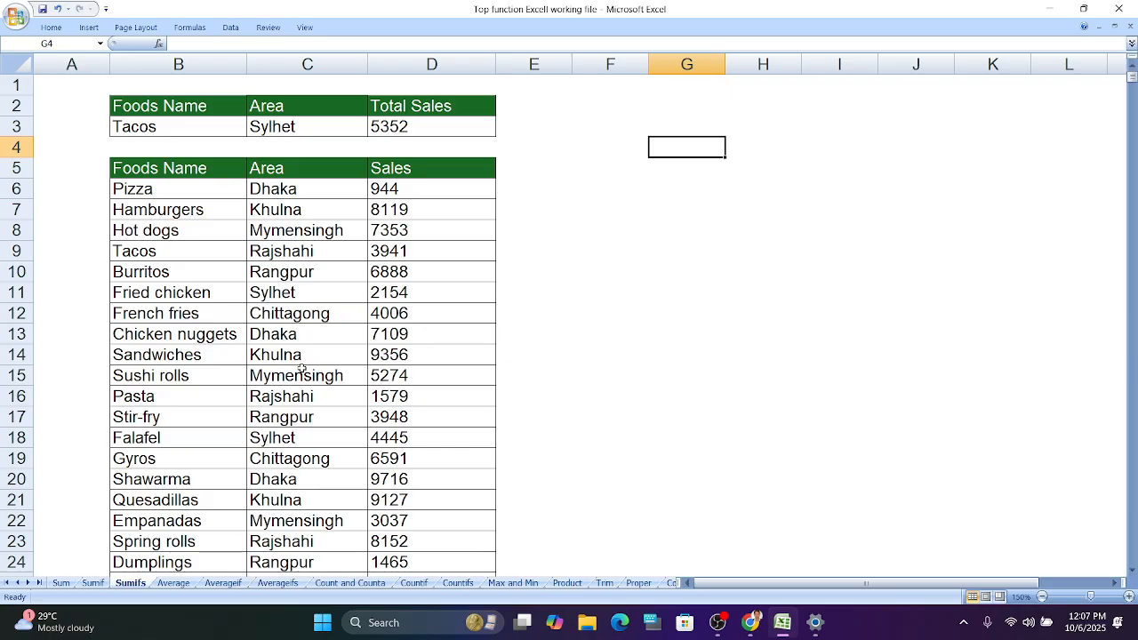
{"action": "double_click", "coordinate": [444, 127]}
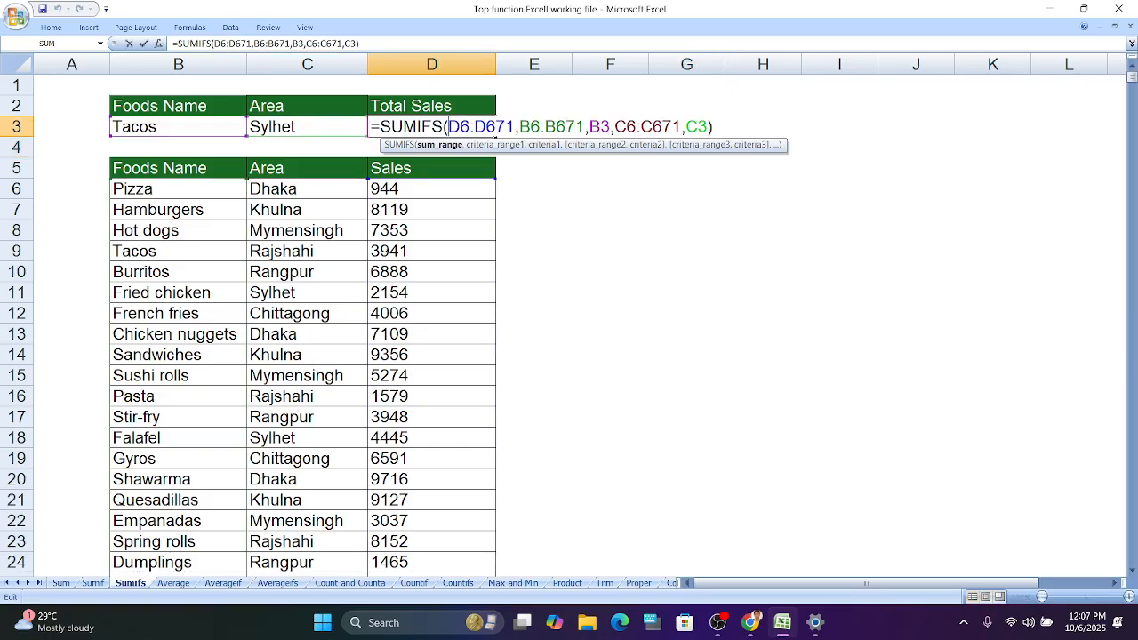
{"action": "key", "text": "BackSpace"}
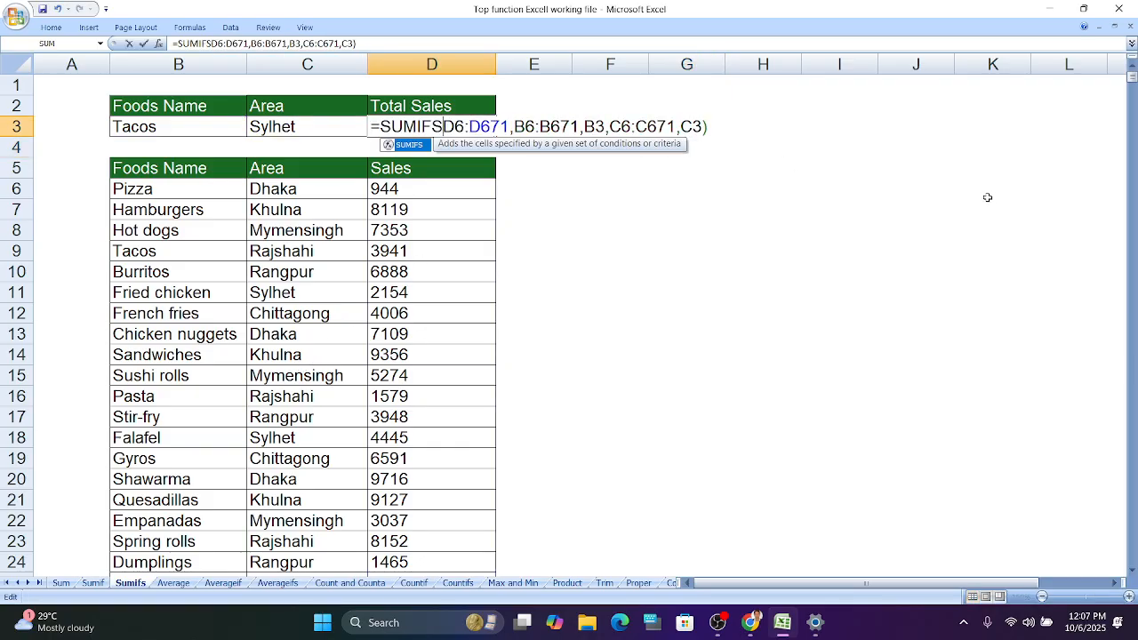
{"action": "key", "text": "BackSpace"}
{"action": "key", "text": "BackSpace"}
{"action": "key", "text": "BackSpace"}
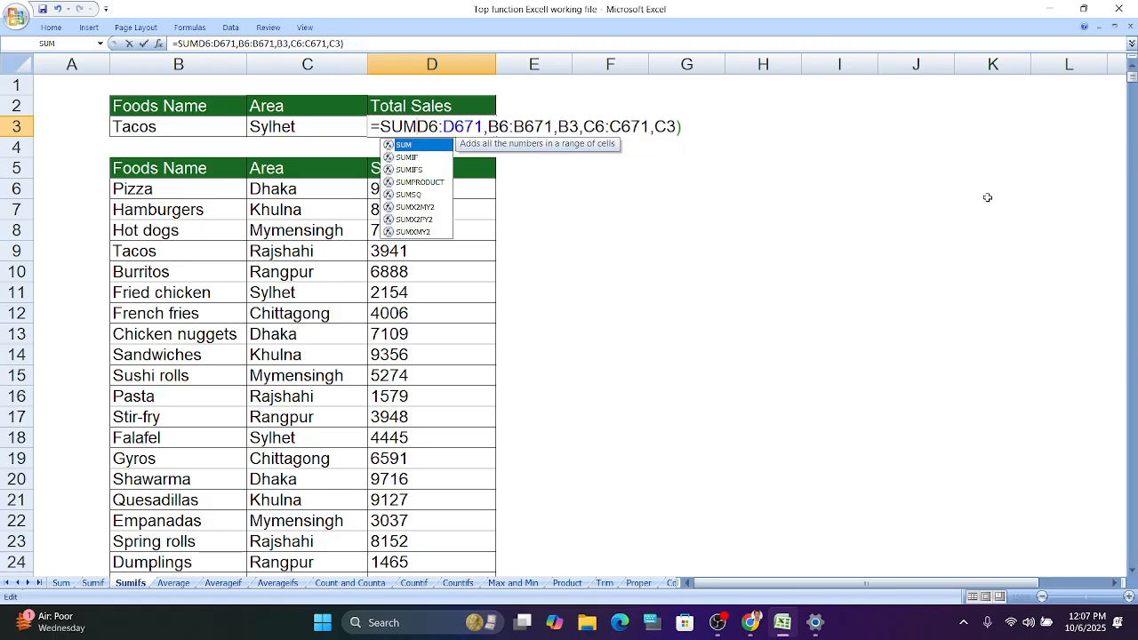
{"action": "left_click_drag", "start_coordinate": [681, 126], "coordinate": [381, 127]}
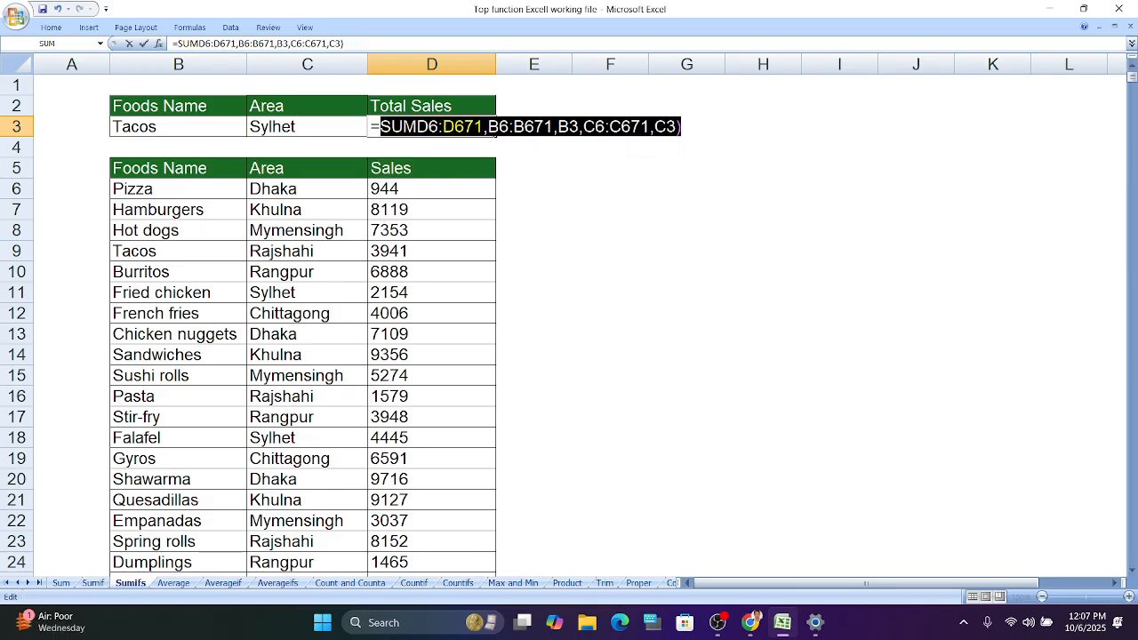
{"action": "key", "text": "BackSpace"}
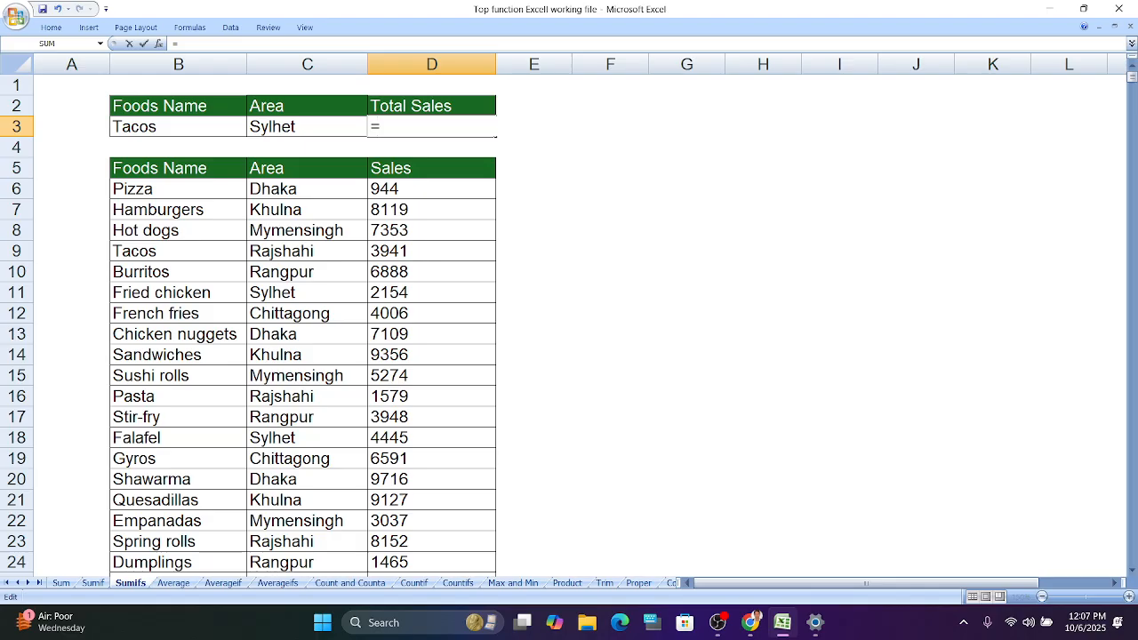
{"action": "key", "text": "BackSpace"}
- Start a SUMIFS formula in D3 with D6:D671 as the sum range
{"action": "type", "text": "=sum"}
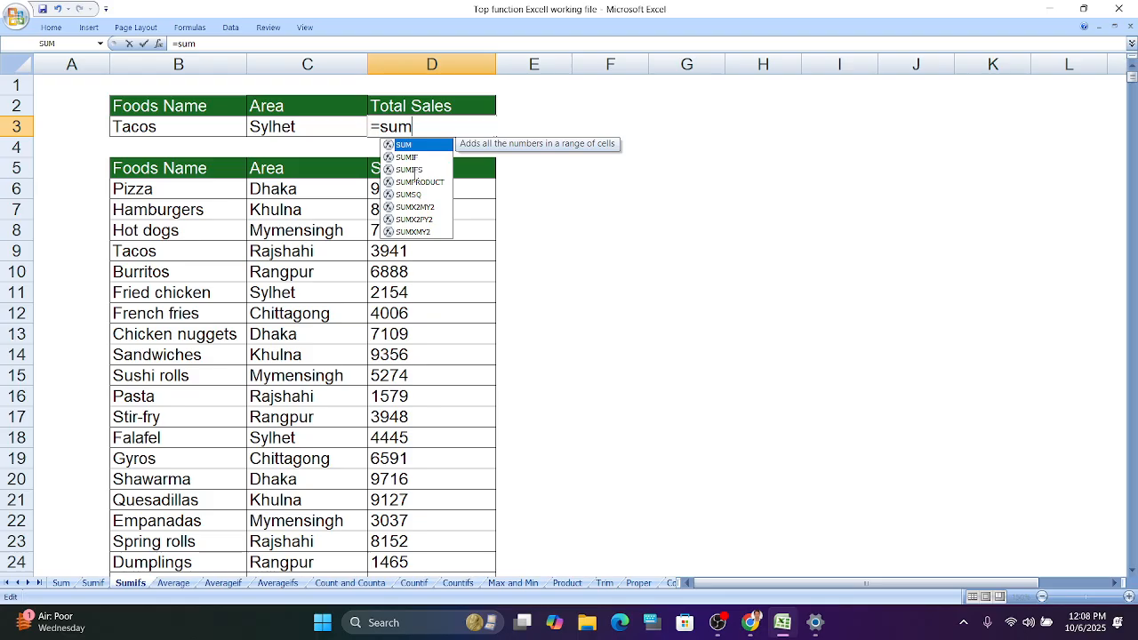
{"action": "left_click", "coordinate": [414, 169]}
{"action": "double_click", "coordinate": [414, 170]}
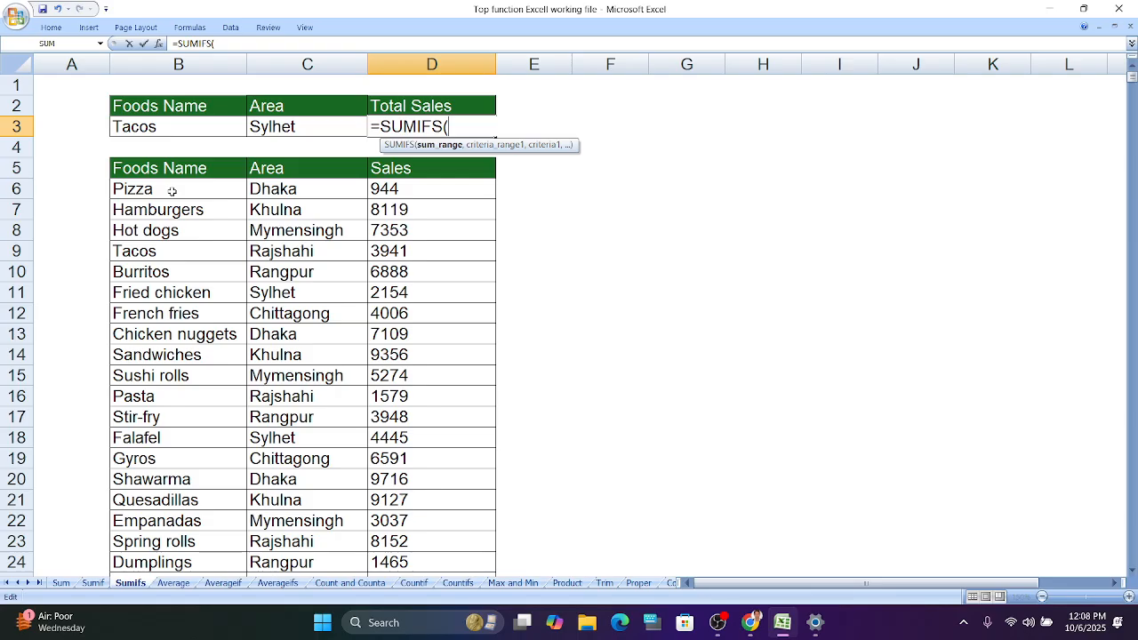
{"action": "left_click", "coordinate": [461, 186]}
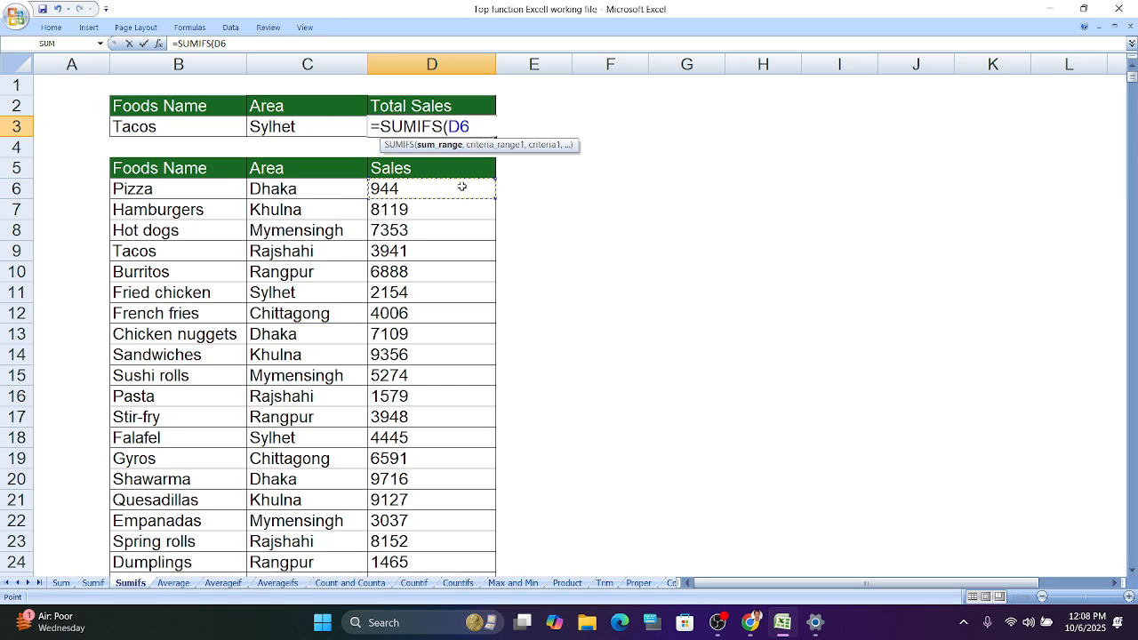
{"action": "key", "text": "ctrl+shift+Down"}
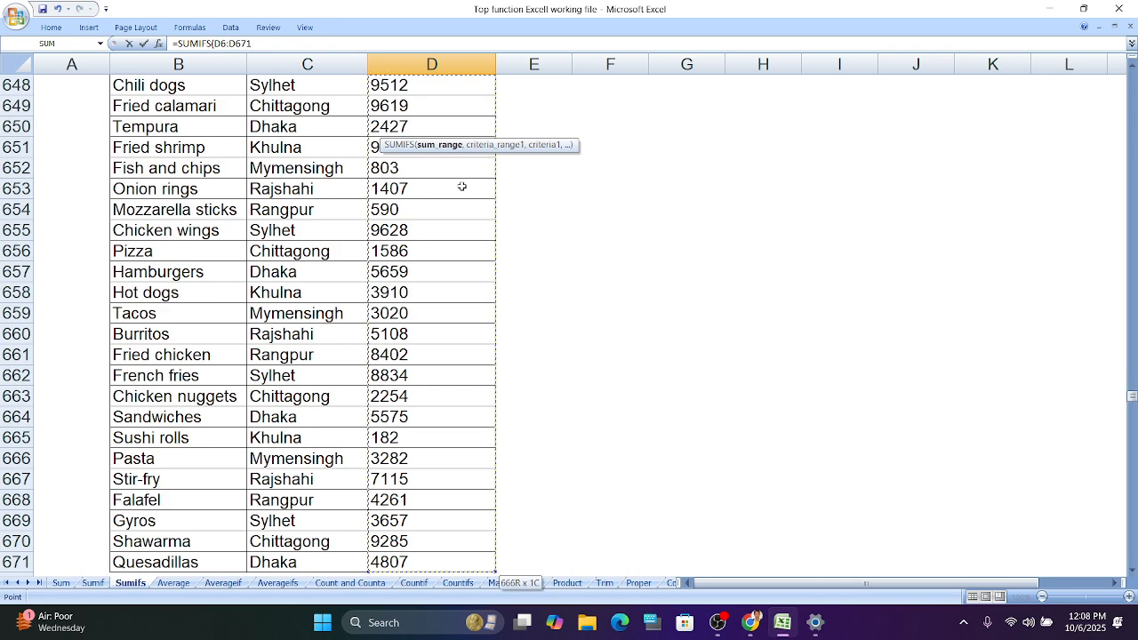
{"action": "key", "text": "ctrl+BackSpace"}
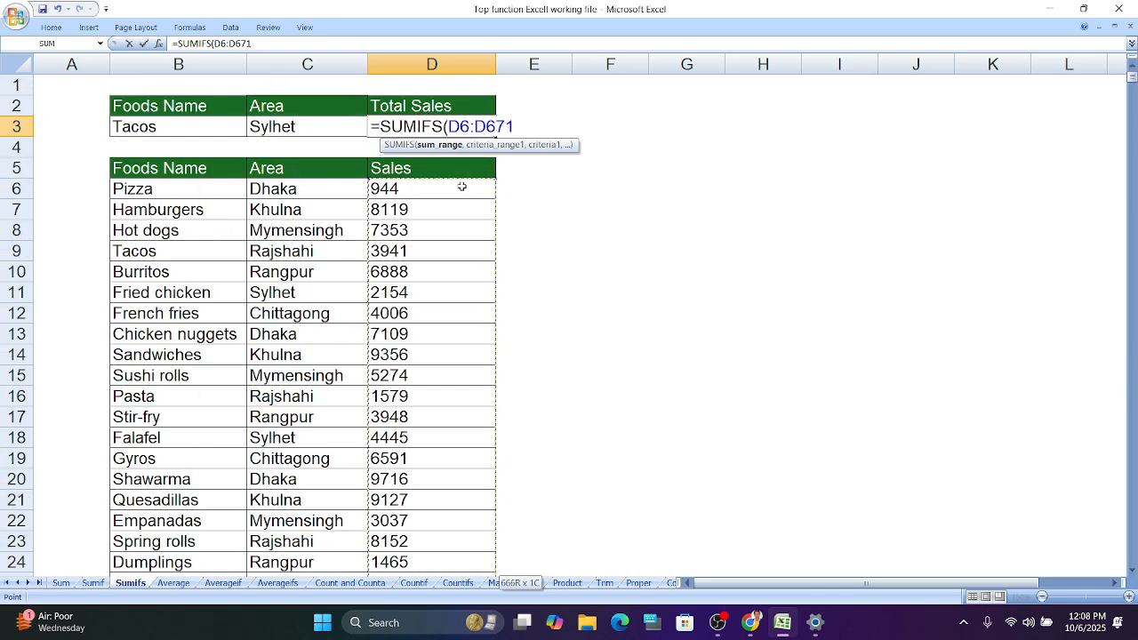
- Add B6:B671 as the first criteria range and B3 as its criteria
{"action": "type", "text": ","}
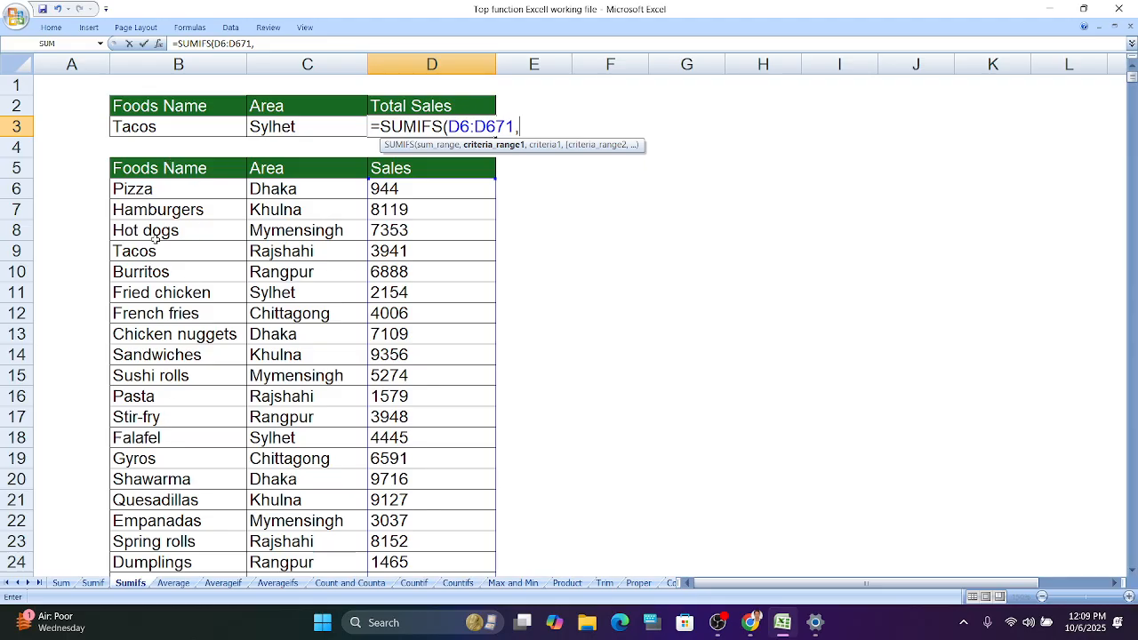
{"action": "left_click", "coordinate": [195, 189]}
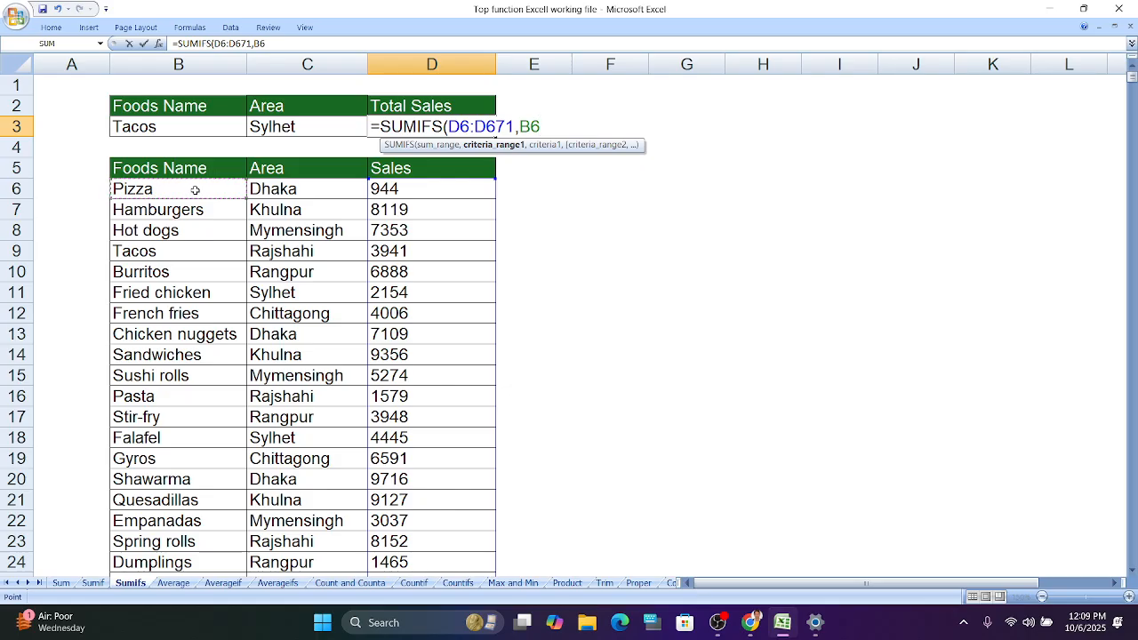
{"action": "key", "text": "ctrl+shift+Down"}
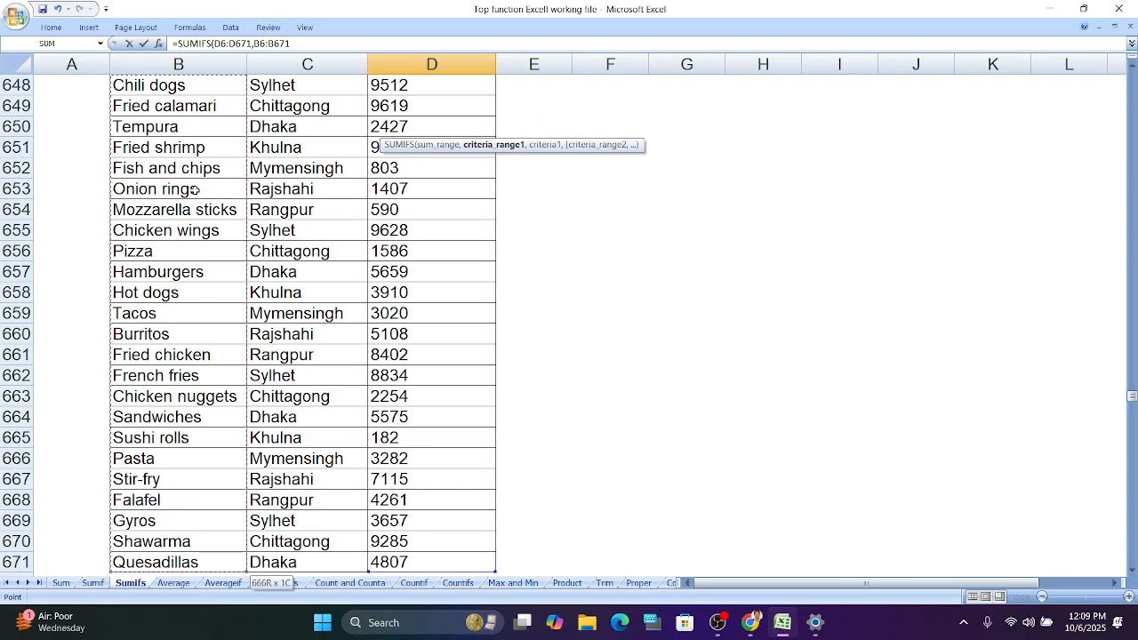
{"action": "key", "text": "ctrl+BackSpace"}
{"action": "type", "text": ","}
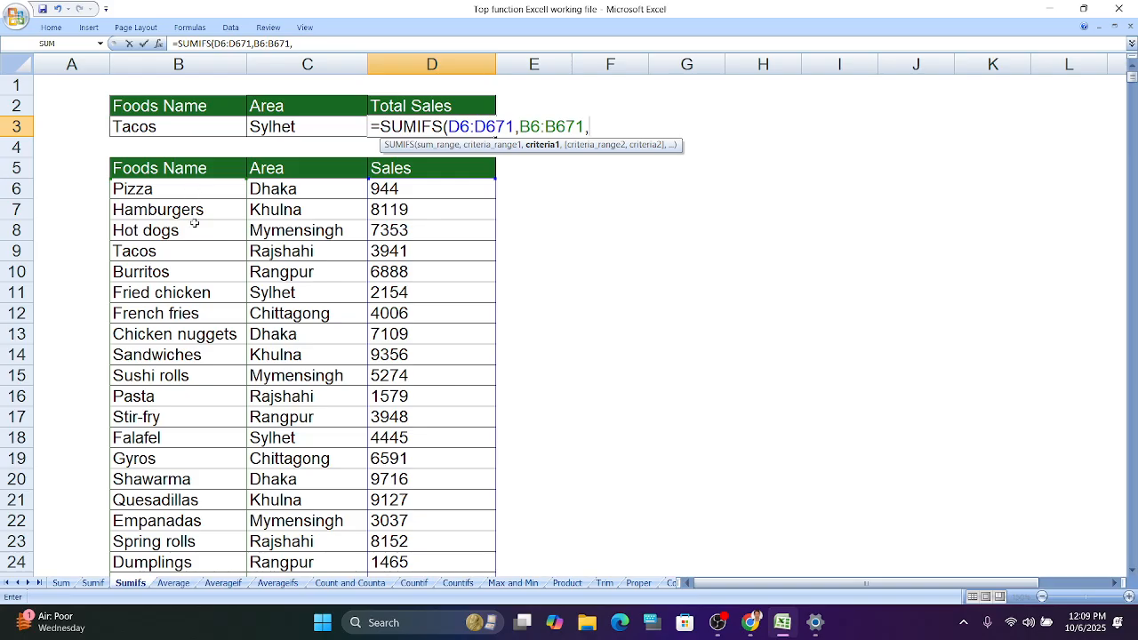
{"action": "left_click", "coordinate": [206, 133]}
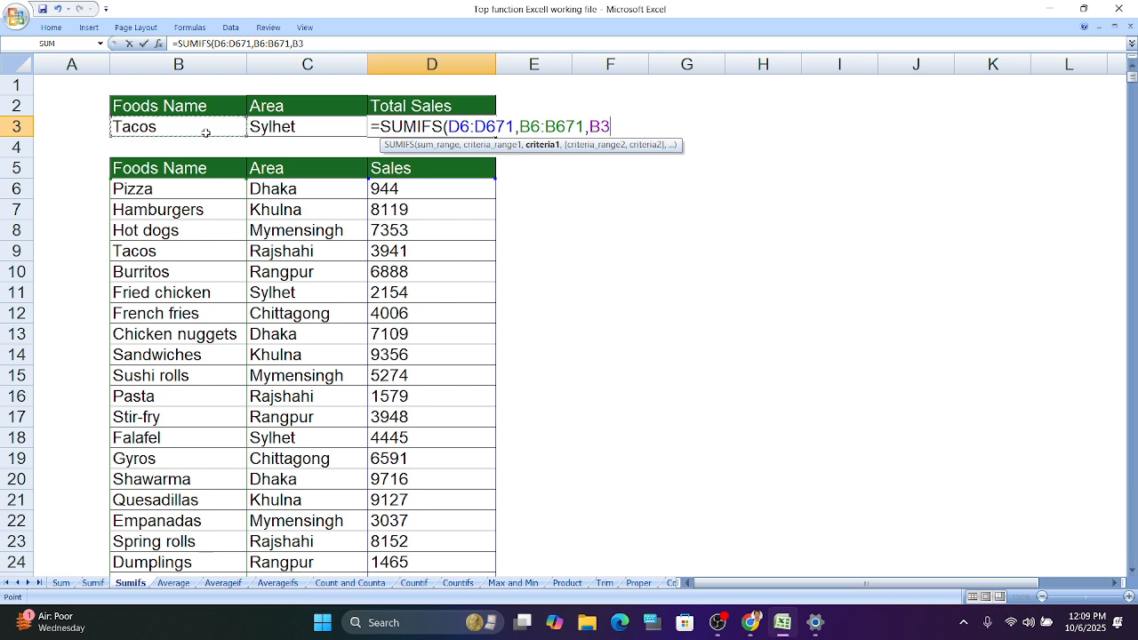
{"action": "type", "text": ","}
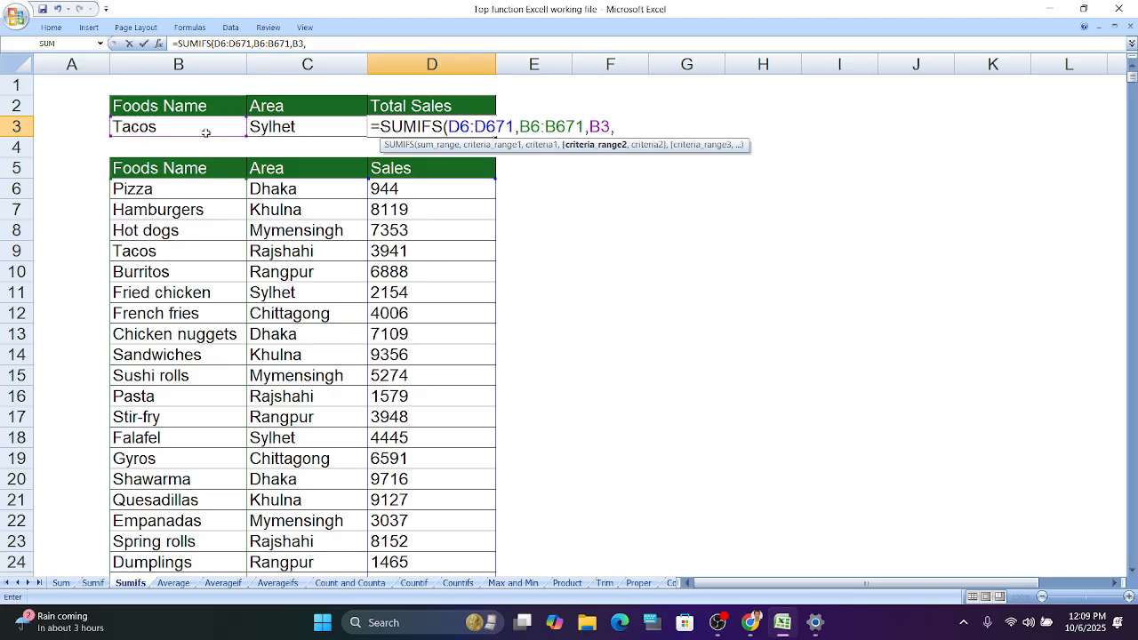
- Add C6:C671 and C3 as the second criteria pair, completing =SUMIFS(D6:D671,B6:B671,B3,C6:C671,C3)
{"action": "left_click", "coordinate": [350, 191]}
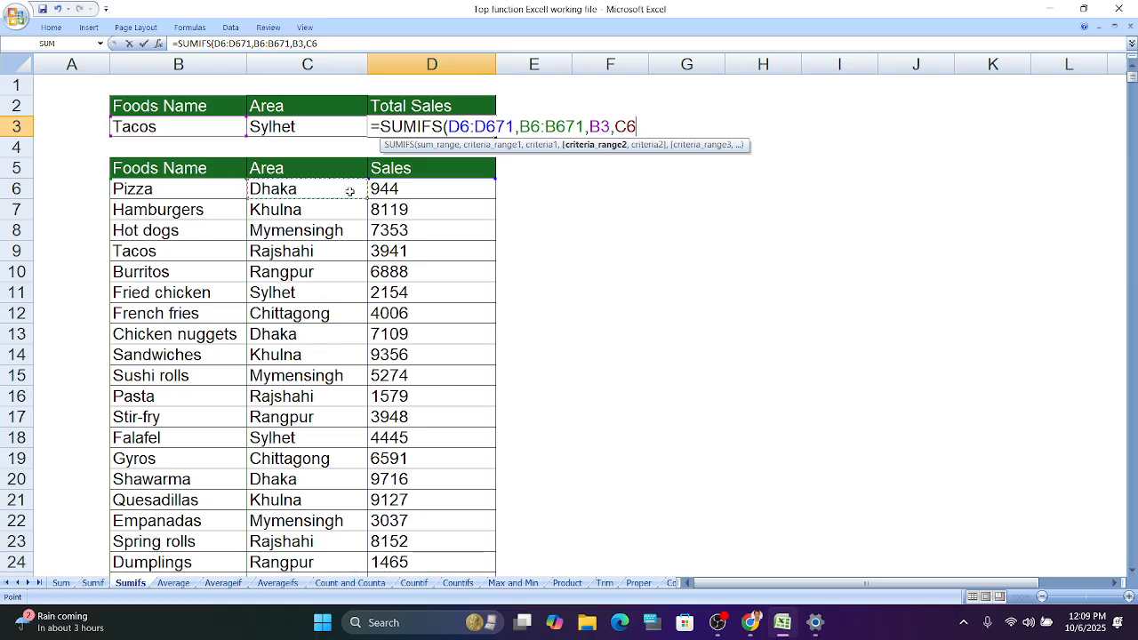
{"action": "key", "text": "ctrl+shift+Down"}
{"action": "key", "text": "ctrl+BackSpace"}
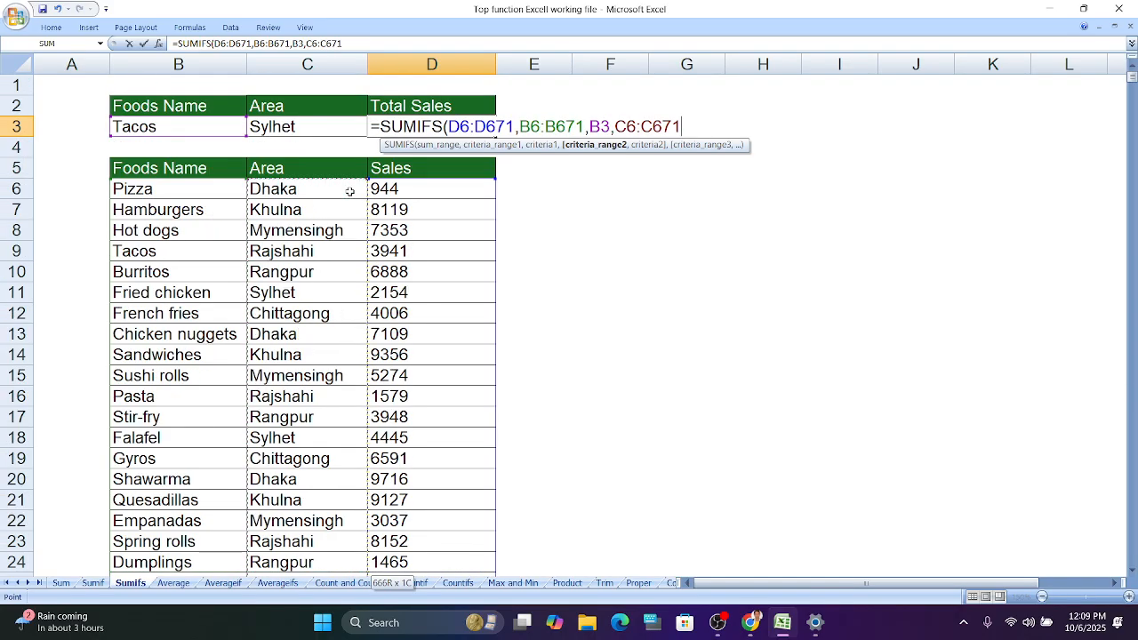
{"action": "type", "text": ","}
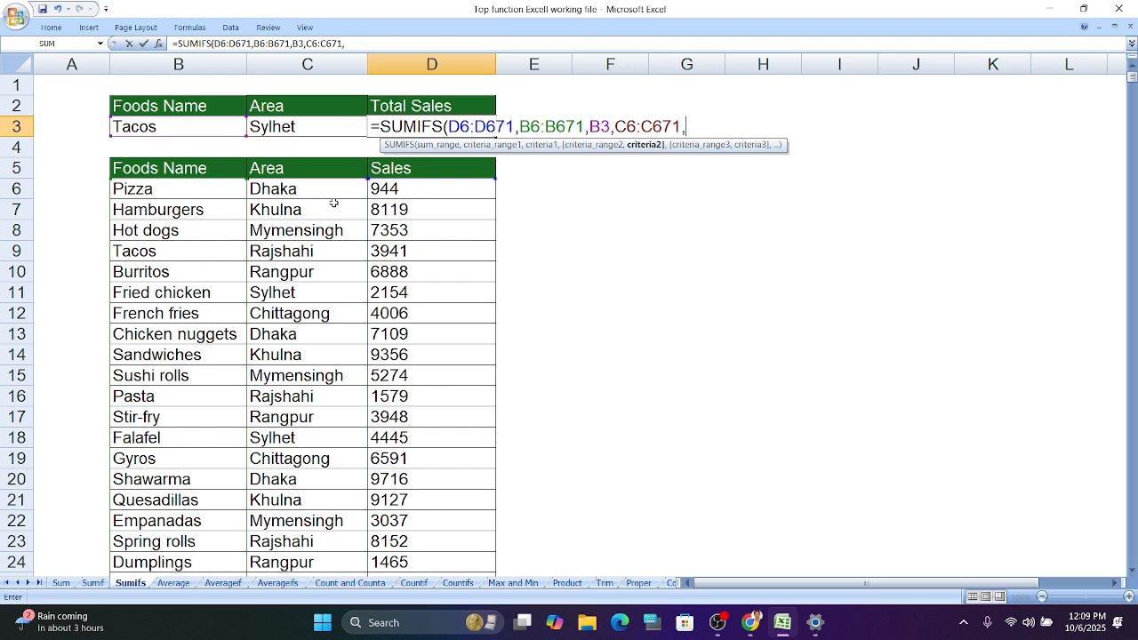
{"action": "left_click", "coordinate": [343, 130]}
{"action": "key", "text": "Return"}
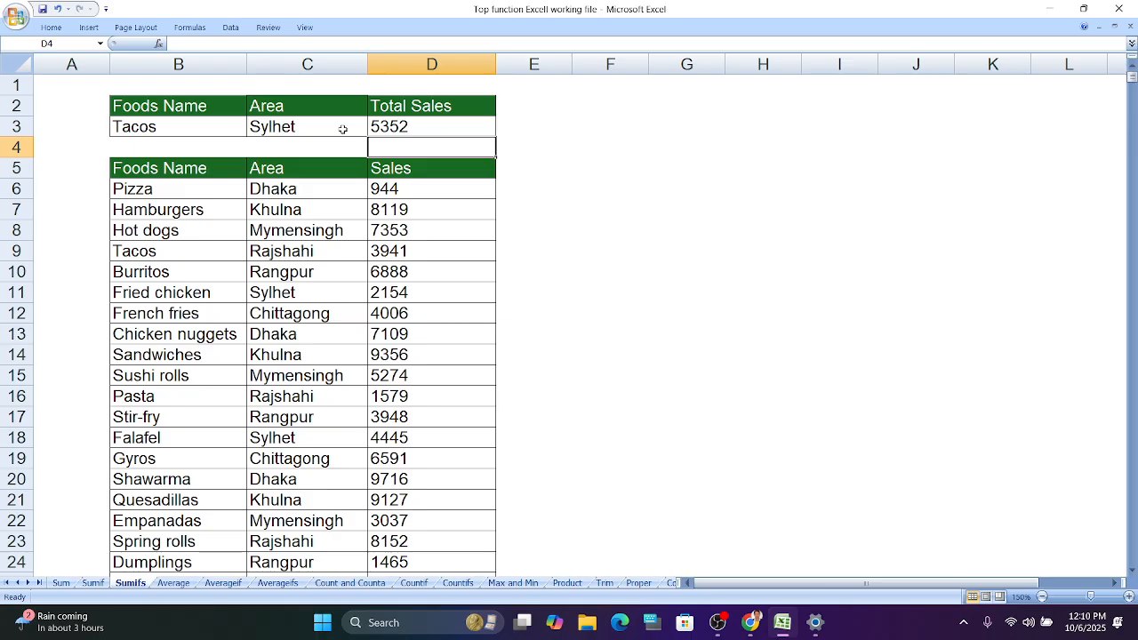
- Replace the food name in B3 with Pizza
{"action": "double_click", "coordinate": [165, 126]}
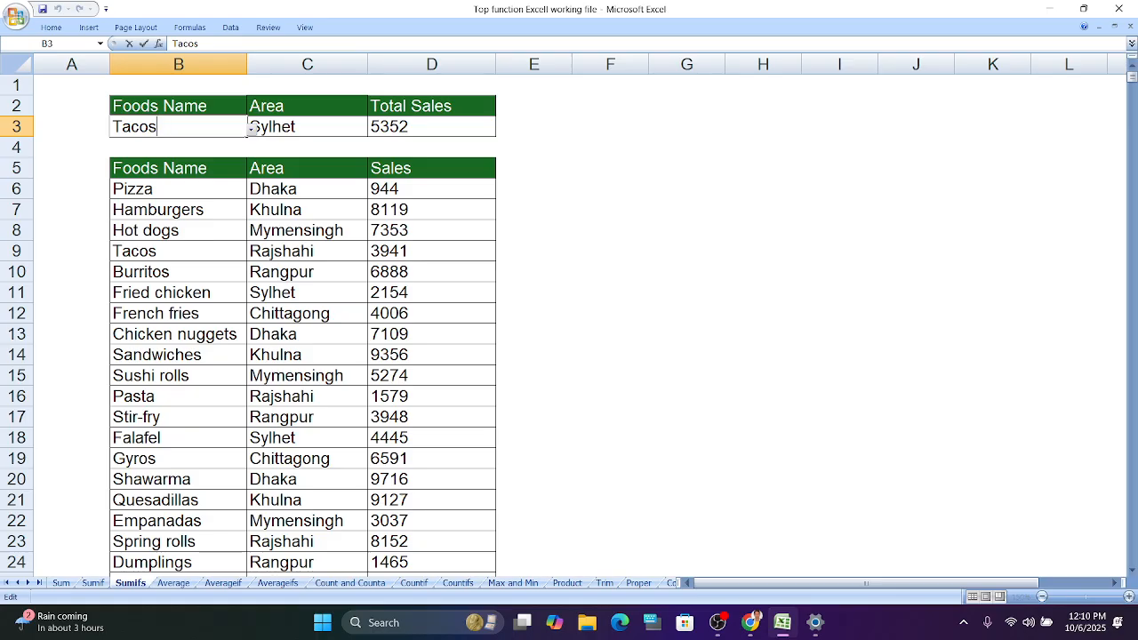
{"action": "key", "text": "BackSpace"}
{"action": "key", "text": "BackSpace"}
{"action": "key", "text": "BackSpace"}
{"action": "key", "text": "BackSpace"}
{"action": "key", "text": "BackSpace"}
{"action": "type", "text": "pizza"}
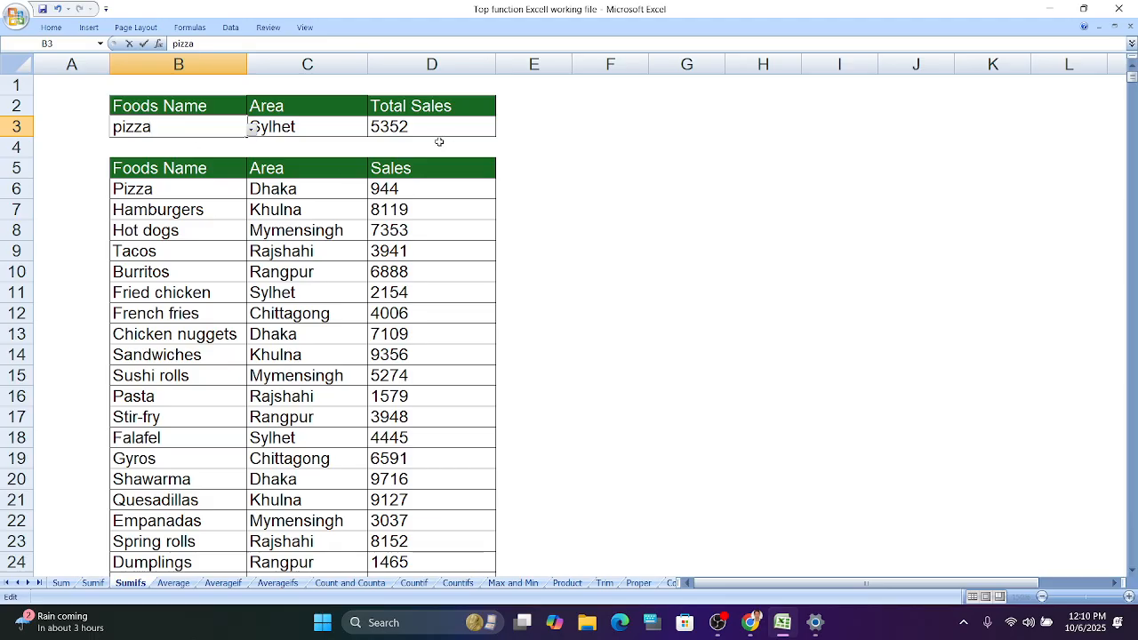
{"action": "key", "text": "Left"}
{"action": "key", "text": "Left"}
{"action": "key", "text": "Left"}
{"action": "key", "text": "Left"}
{"action": "key", "text": "BackSpace"}
{"action": "type", "text": "P"}
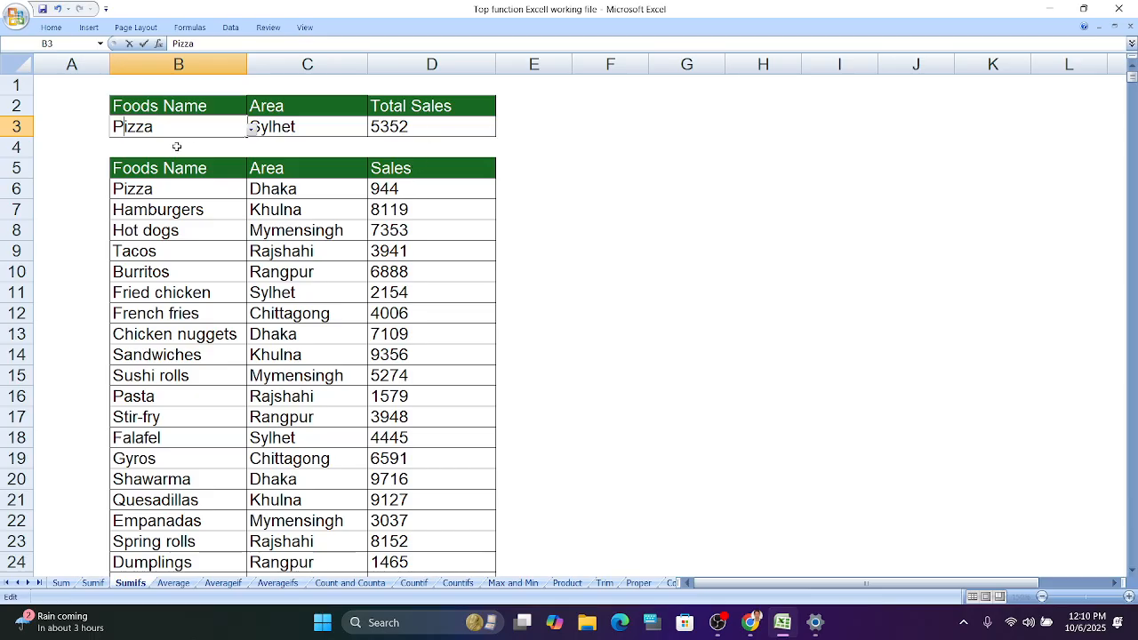
{"action": "left_click", "coordinate": [656, 231]}
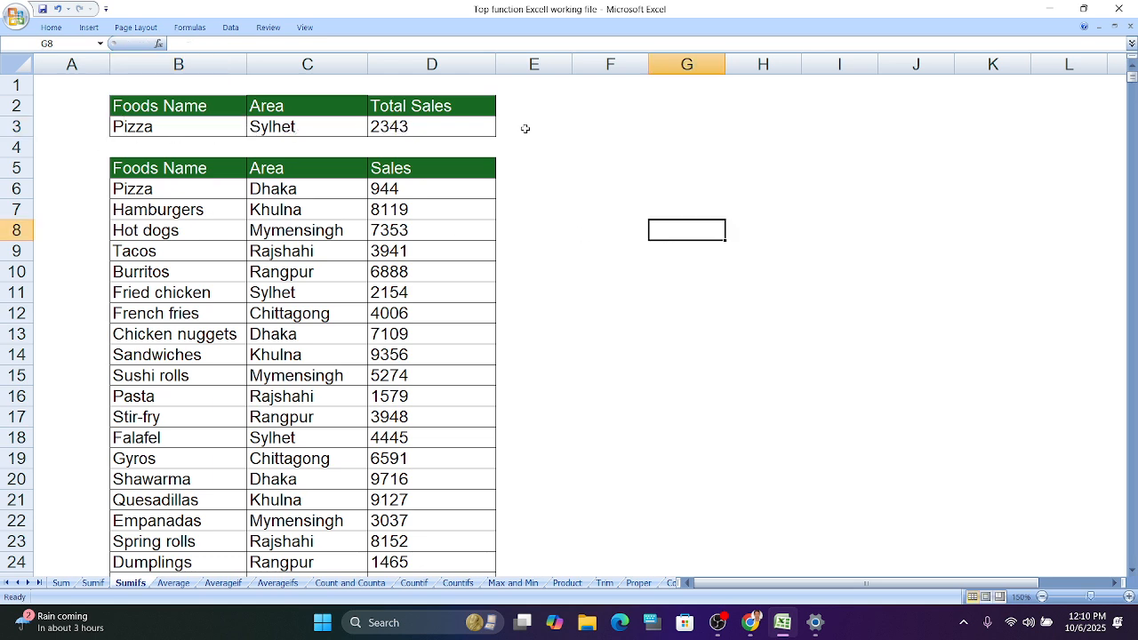
- Replace the area in C3 with dhaka
{"action": "left_click", "coordinate": [313, 131]}
{"action": "double_click", "coordinate": [313, 132]}
{"action": "key", "text": "BackSpace"}
{"action": "key", "text": "BackSpace"}
{"action": "key", "text": "BackSpace"}
{"action": "key", "text": "BackSpace"}
{"action": "key", "text": "BackSpace"}
{"action": "key", "text": "BackSpace"}
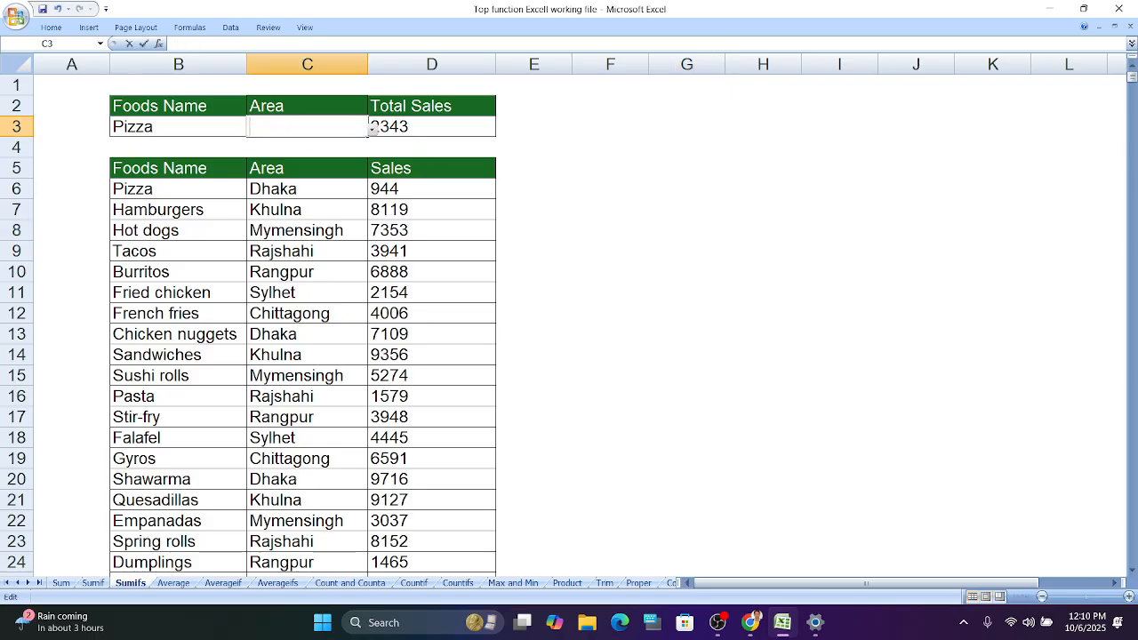
{"action": "type", "text": "dhaka"}
{"action": "left_click", "coordinate": [608, 173]}
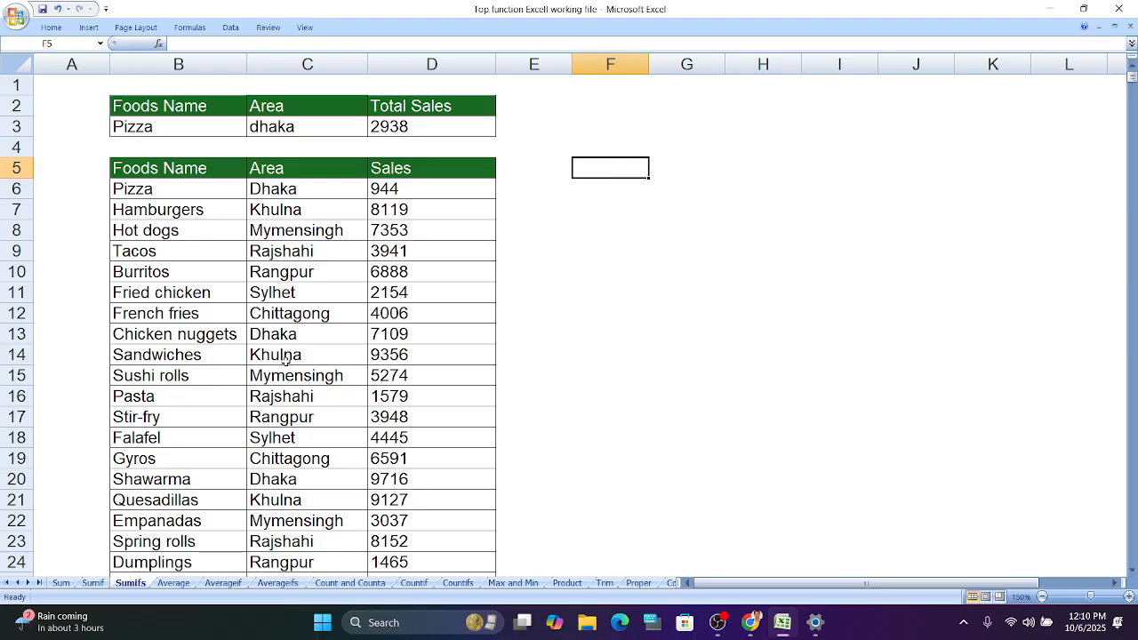
- Capitalize the area in C3 as Dhaka
{"action": "scroll", "coordinate": [288, 476], "scroll_direction": "down", "scroll_amount": 4}
{"action": "scroll", "coordinate": [288, 476], "scroll_direction": "down", "scroll_amount": 1}
{"action": "scroll", "coordinate": [299, 480], "scroll_direction": "up", "scroll_amount": 5}
{"action": "left_click", "coordinate": [365, 127]}
{"action": "key", "text": "F2"}
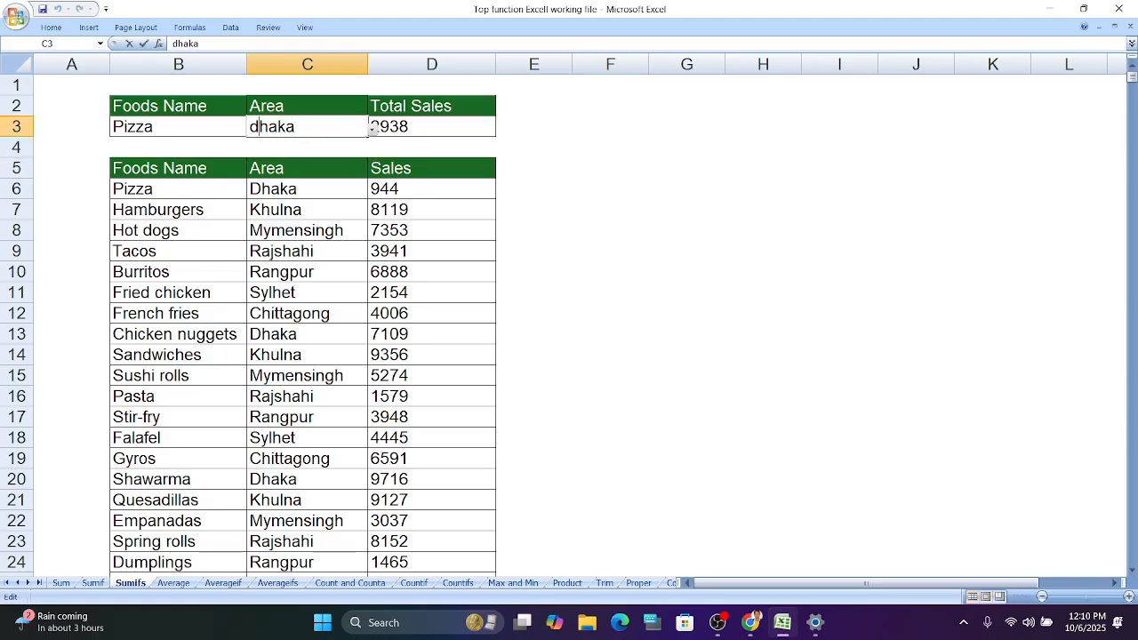
{"action": "key", "text": "BackSpace"}
{"action": "type", "text": "D"}
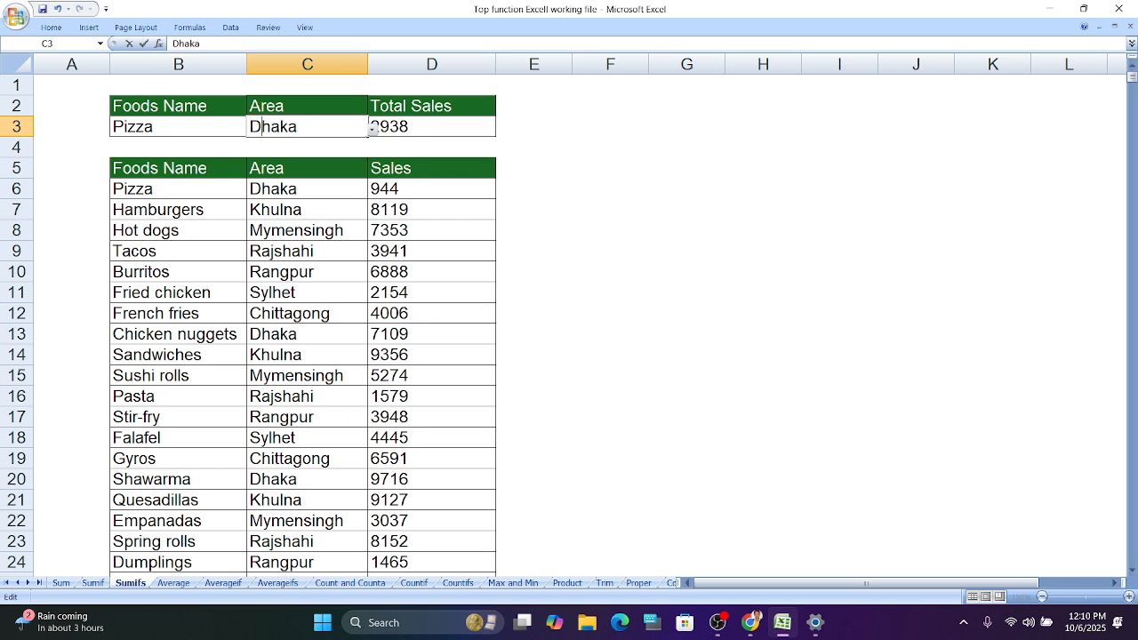
{"action": "left_click", "coordinate": [599, 245]}
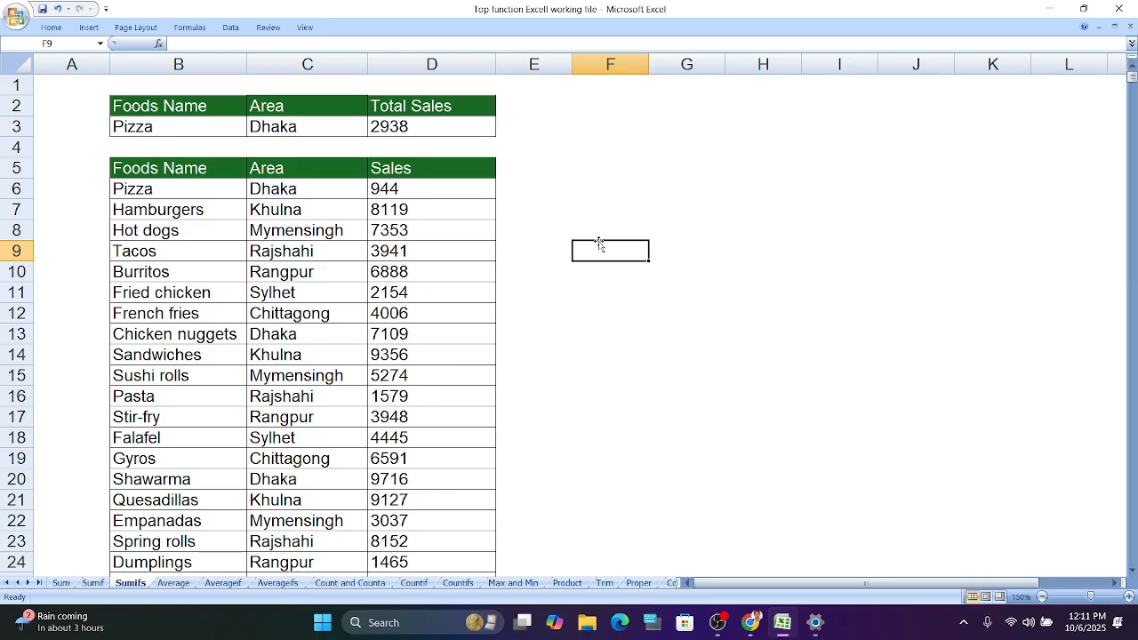
{"action": "key", "text": "super+p"}
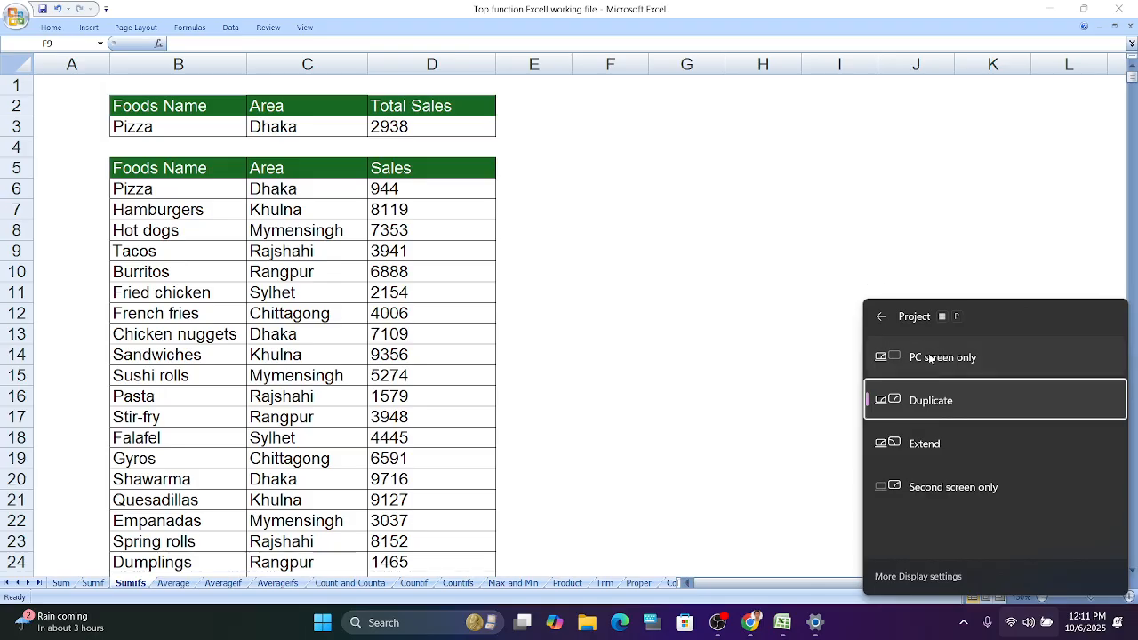
{"action": "left_click", "coordinate": [929, 353]}
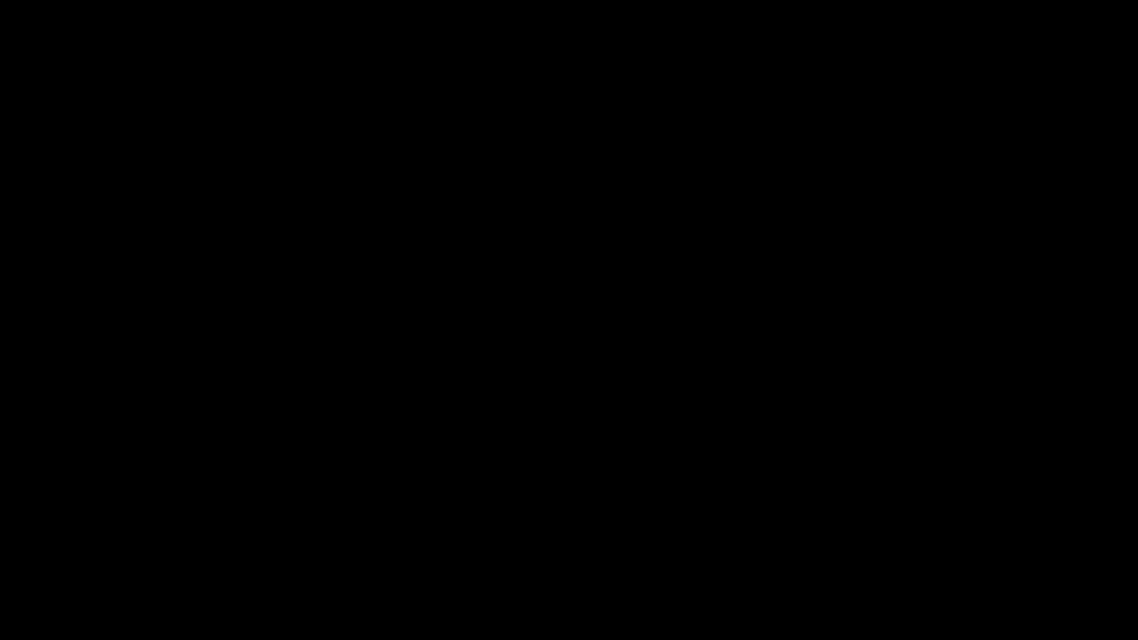